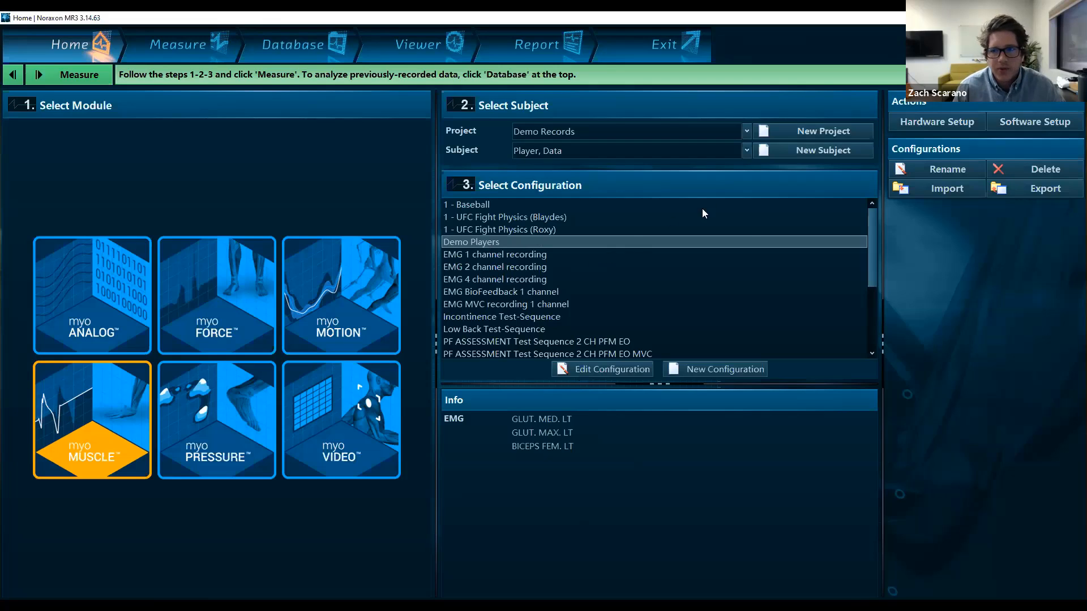
# Step: Check the selected devices of the Demo Players hardware profile without changes and open the measurement with the Demo Players configuration
pyautogui.click(931, 125)
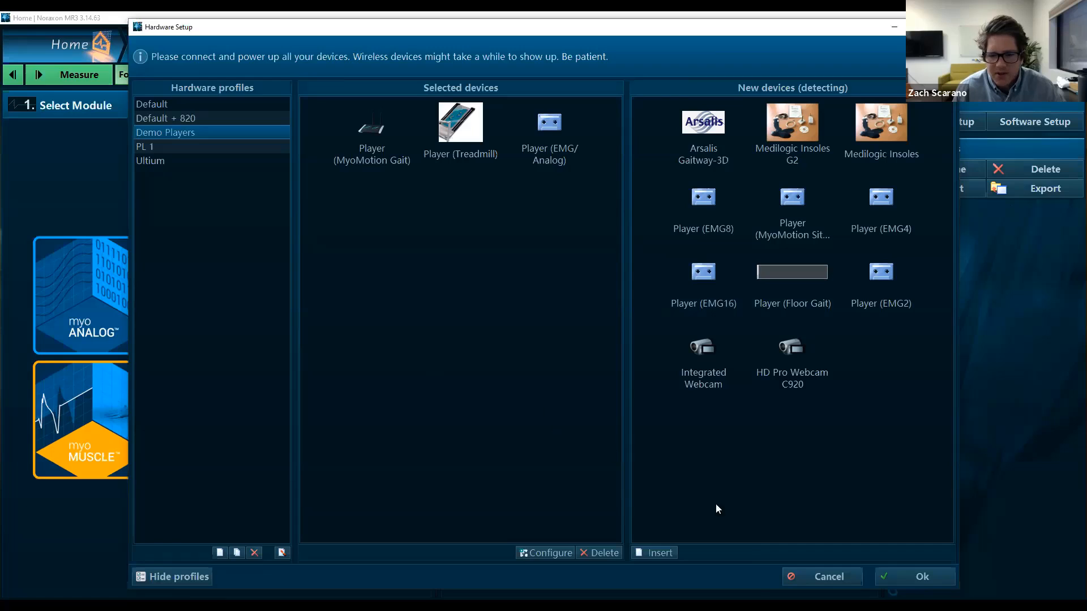
pyautogui.click(805, 577)
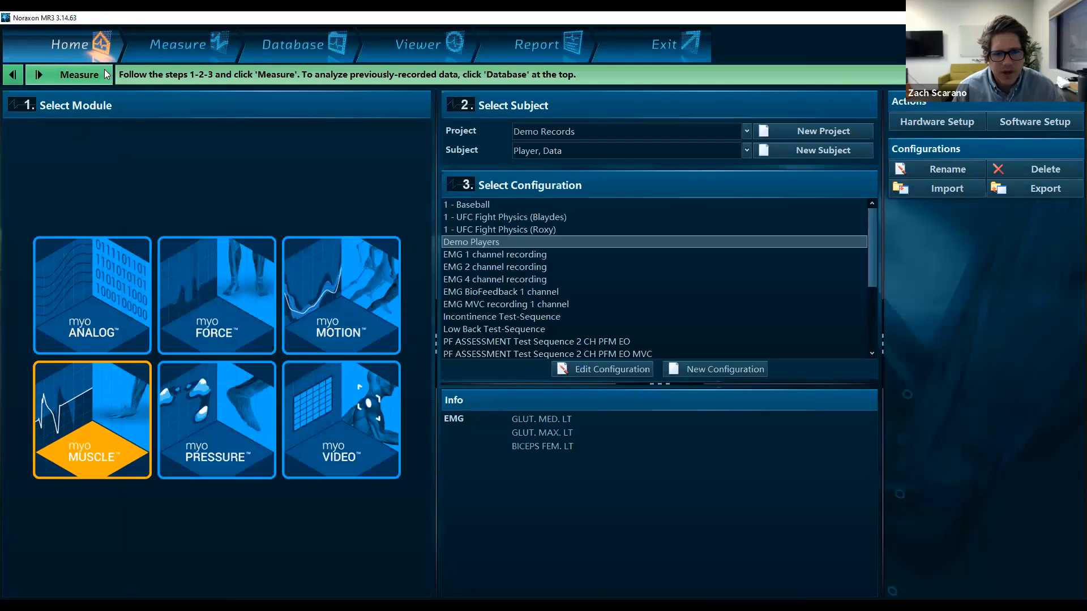
pyautogui.click(107, 74)
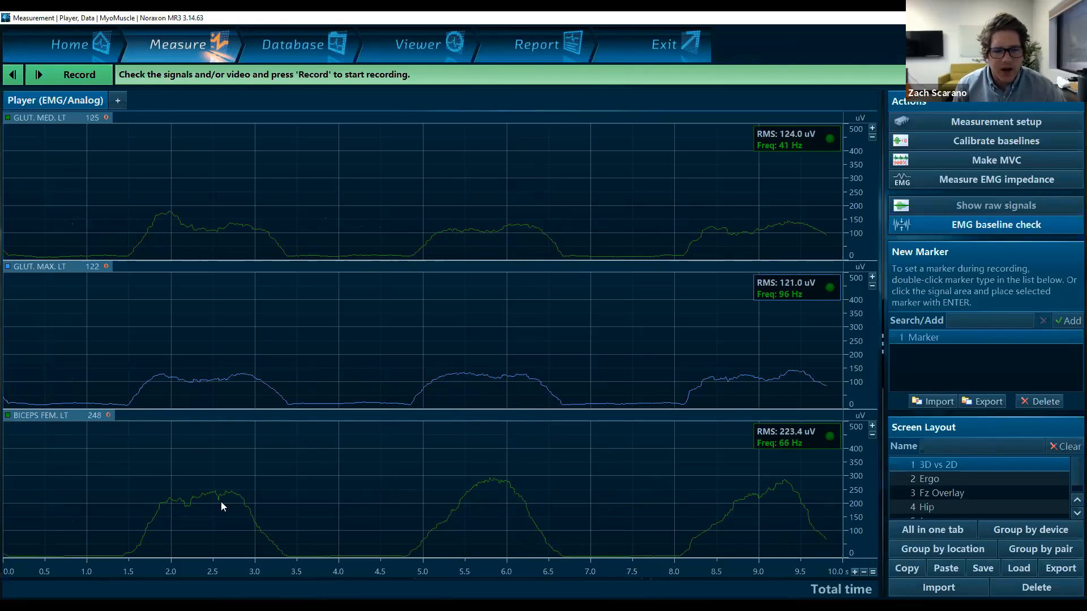
# Step: Record about 28 seconds of the three EMG channels and save the record as Demo Players in Demo Records, opening it for viewing
pyautogui.click(91, 76)
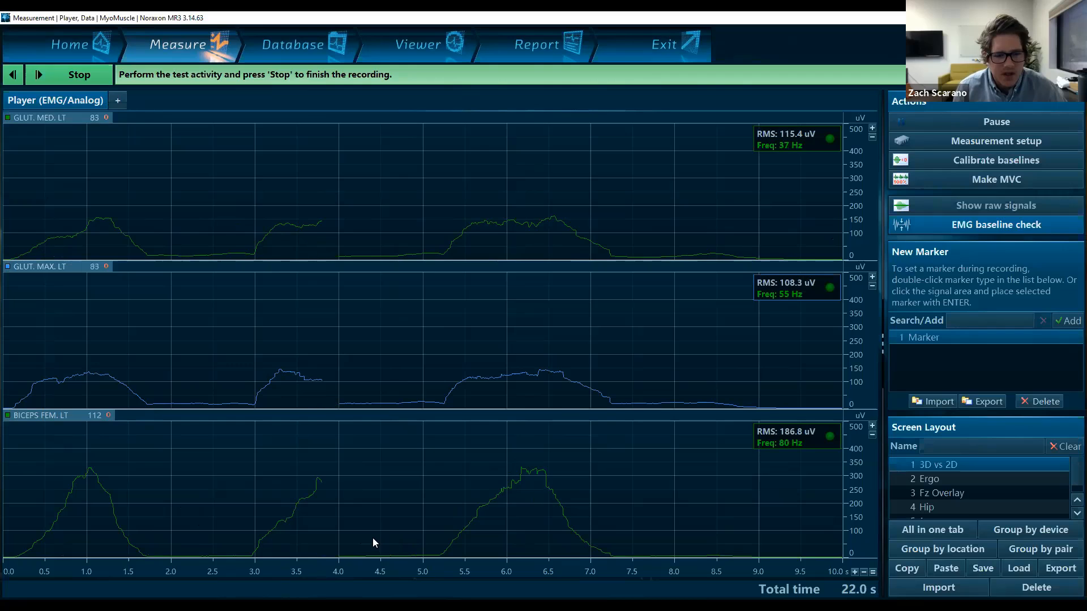
pyautogui.click(77, 76)
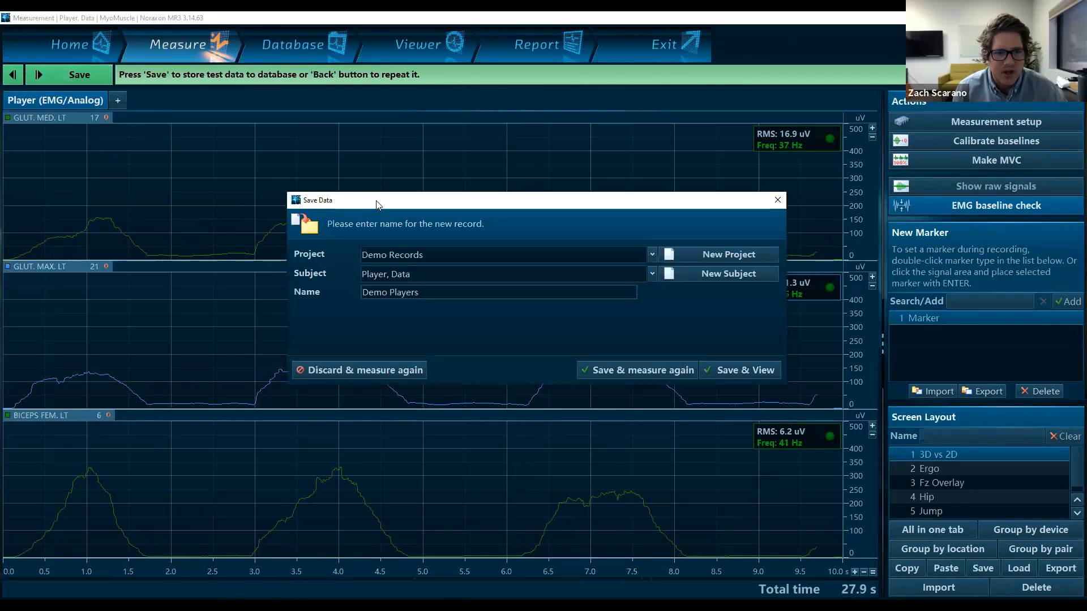
pyautogui.moveTo(378, 204); pyautogui.dragTo(214, 259)
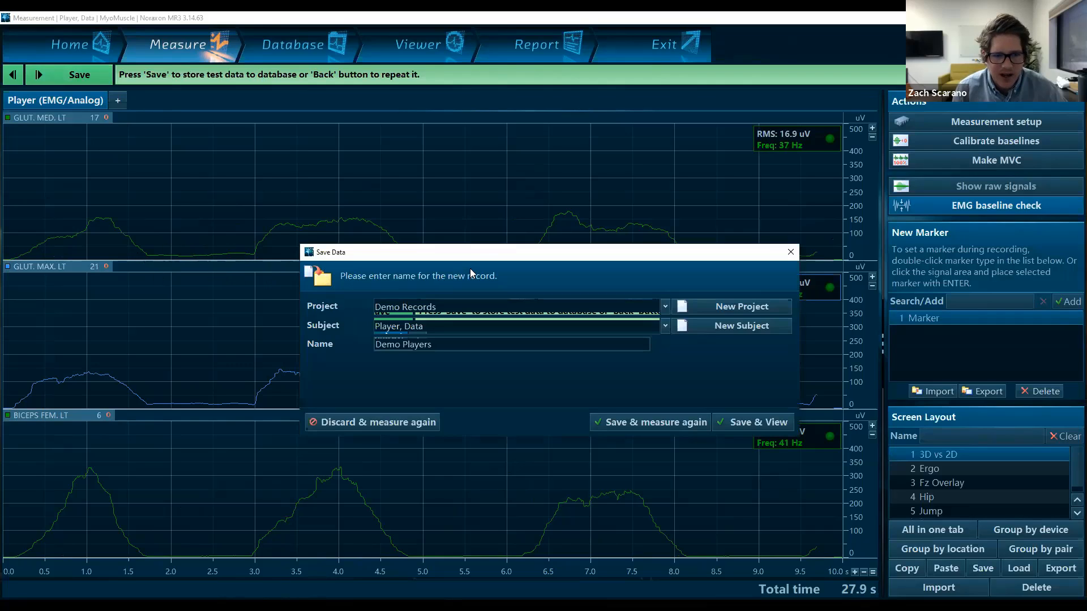
pyautogui.moveTo(479, 254); pyautogui.dragTo(486, 265)
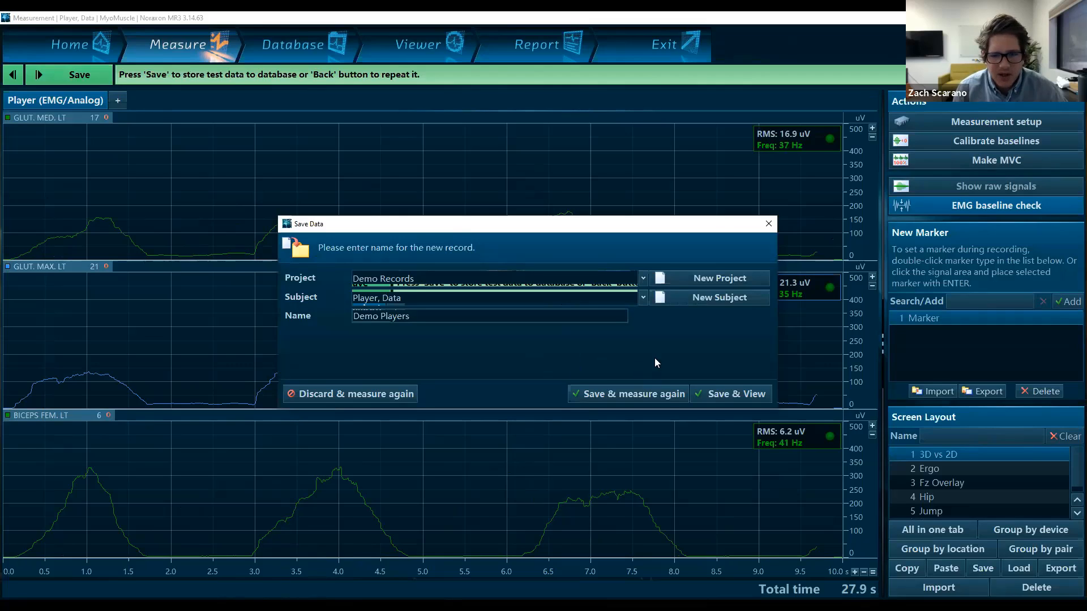
pyautogui.click(714, 393)
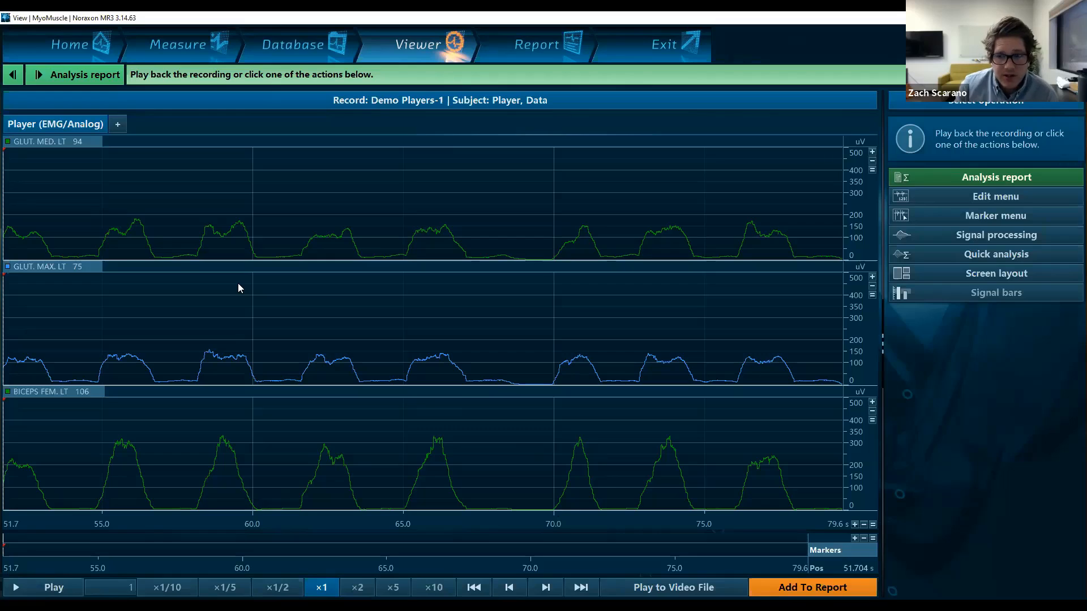
# Step: Open the analysis report selection and compare the descriptions of the Average Activation Pattern Report and Standard Amplitude Analysis
pyautogui.click(79, 73)
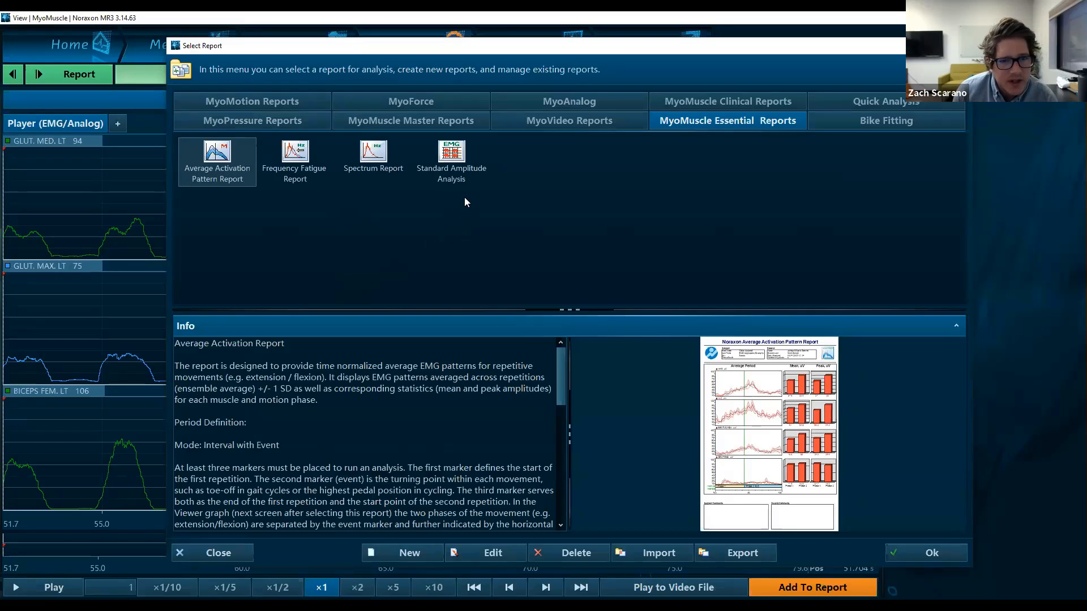
pyautogui.click(466, 172)
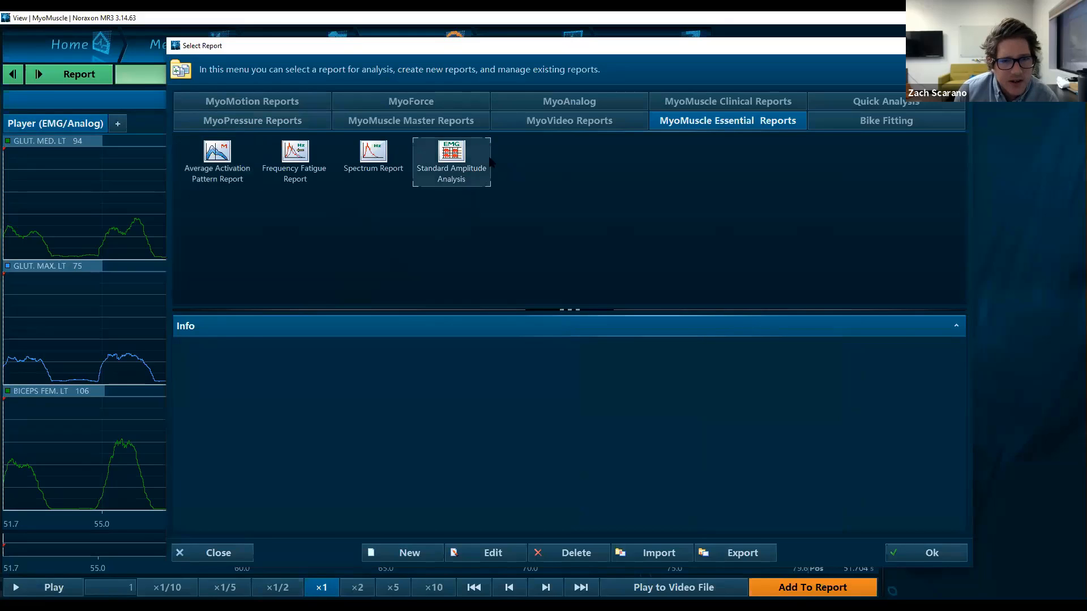
pyautogui.click(218, 180)
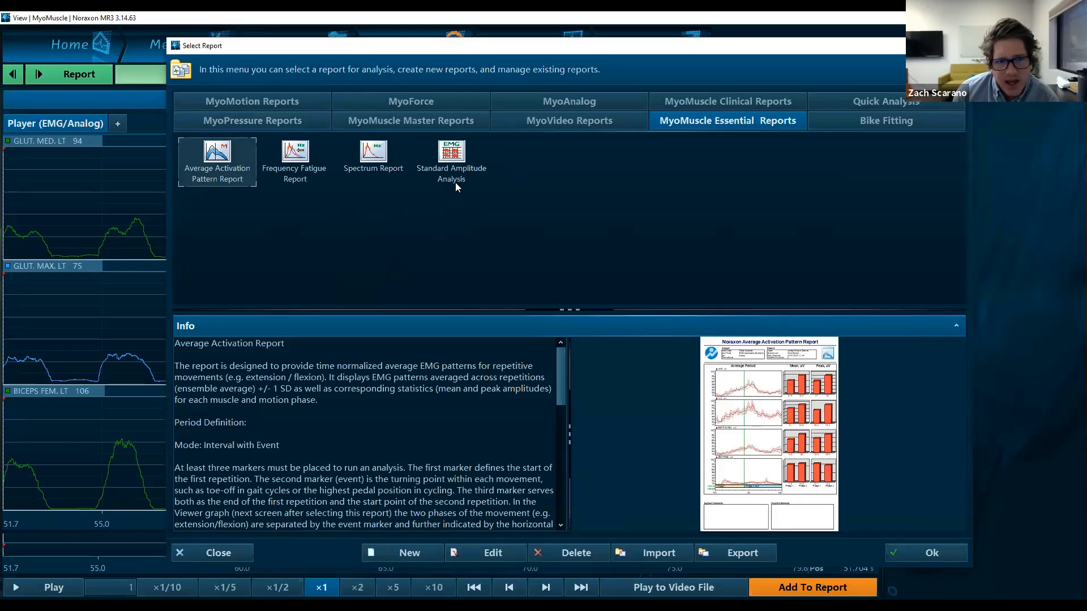
pyautogui.click(455, 182)
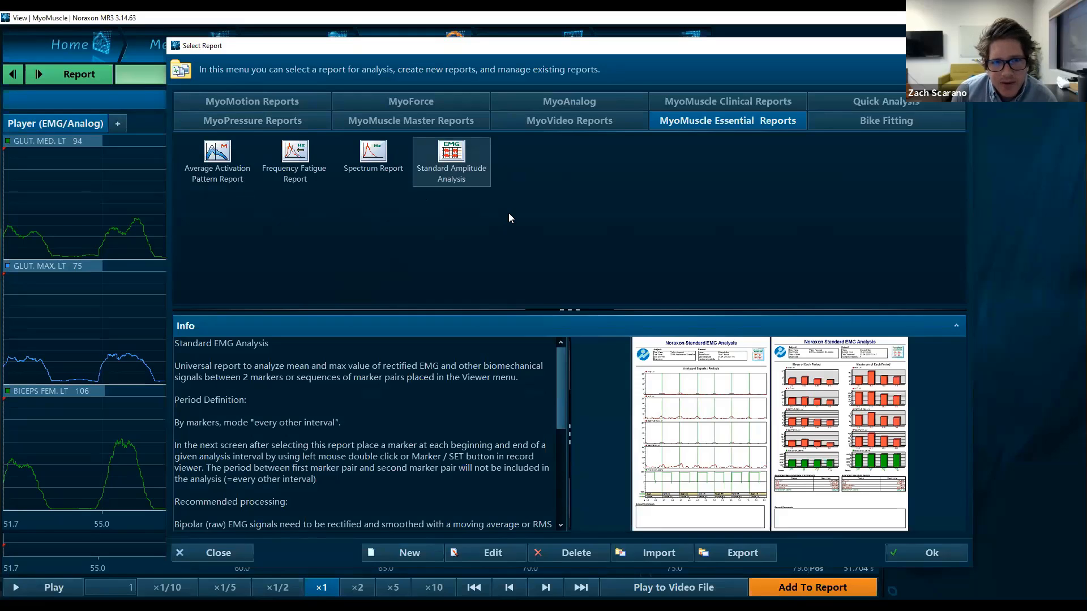
pyautogui.click(473, 165)
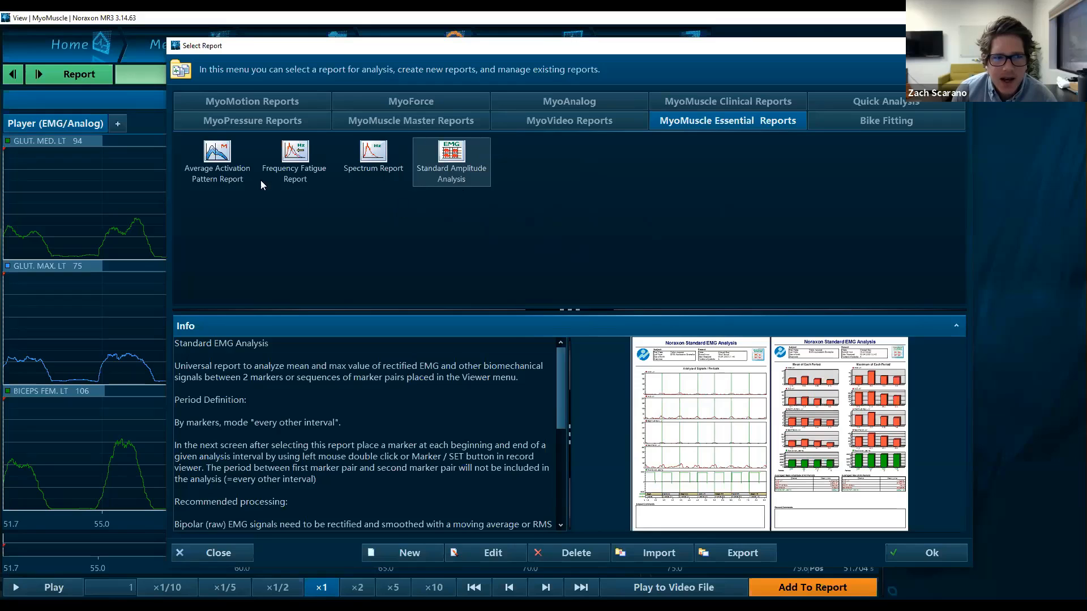
pyautogui.click(229, 169)
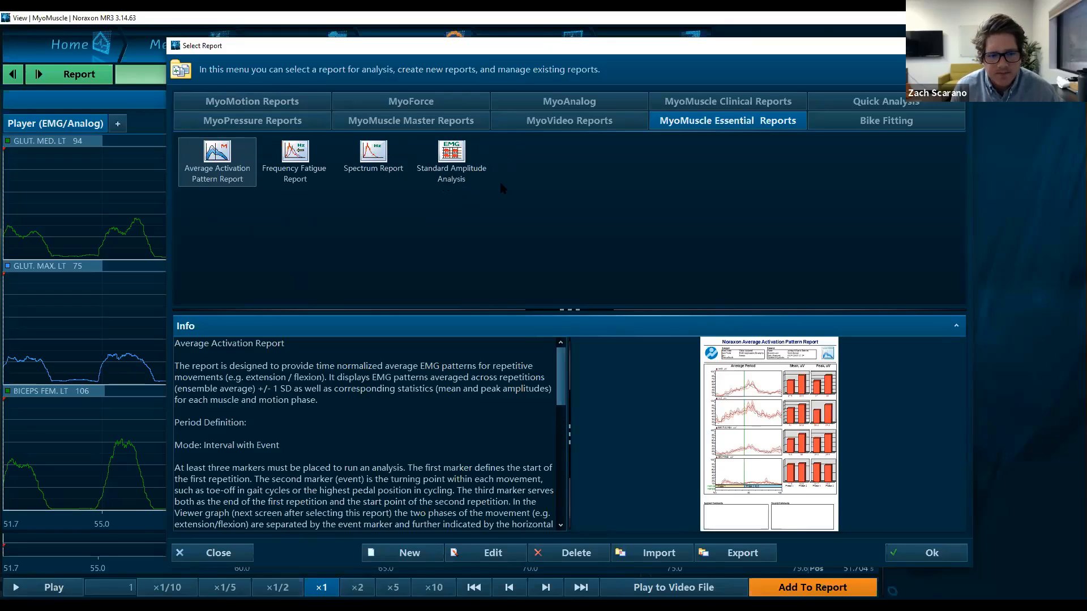
# Step: Choose the Standard Amplitude Analysis report after reading its period definition, and accept all three EMG channels for processing
pyautogui.click(469, 152)
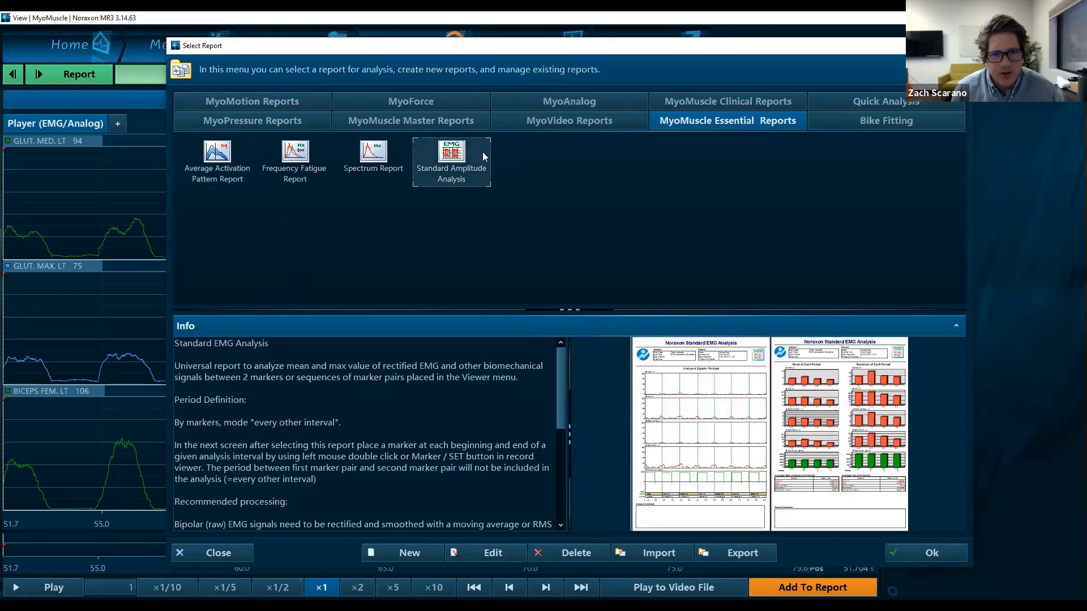
pyautogui.click(504, 174)
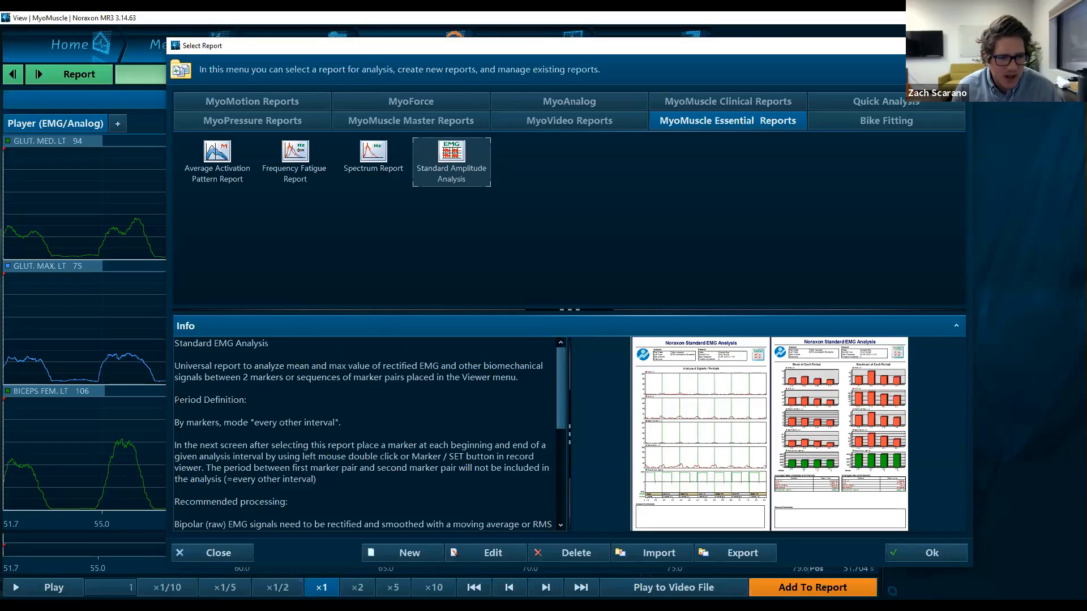
pyautogui.moveTo(174, 400); pyautogui.dragTo(174, 443)
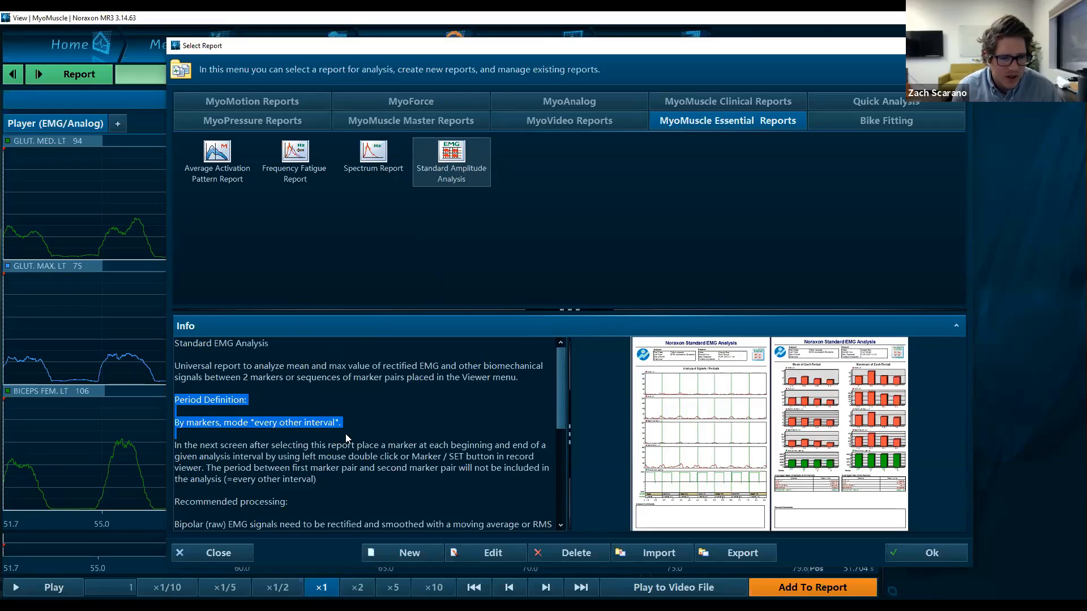
pyautogui.click(358, 422)
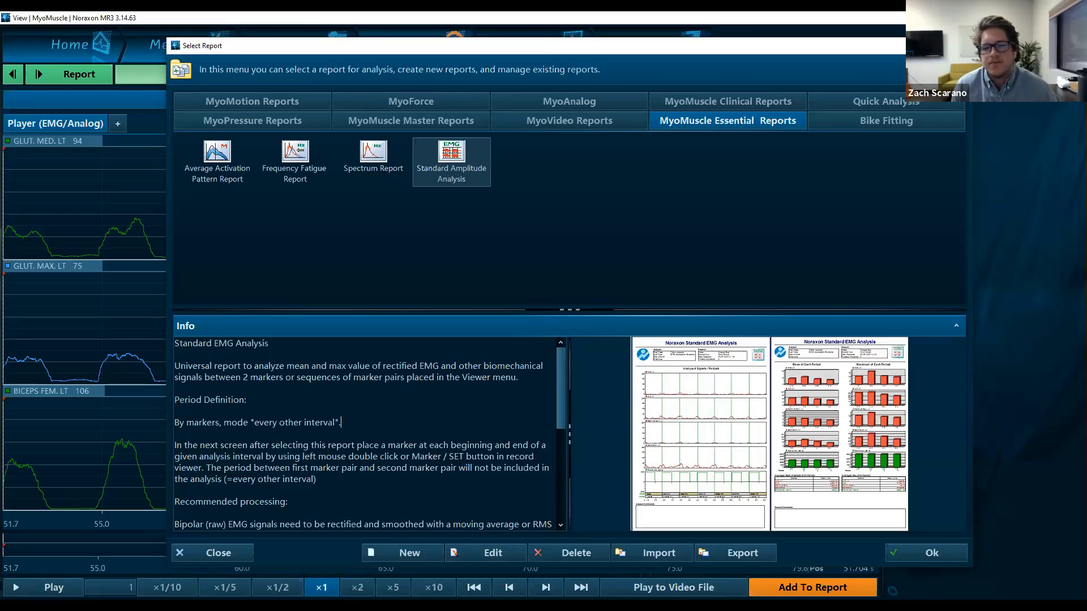
pyautogui.click(944, 549)
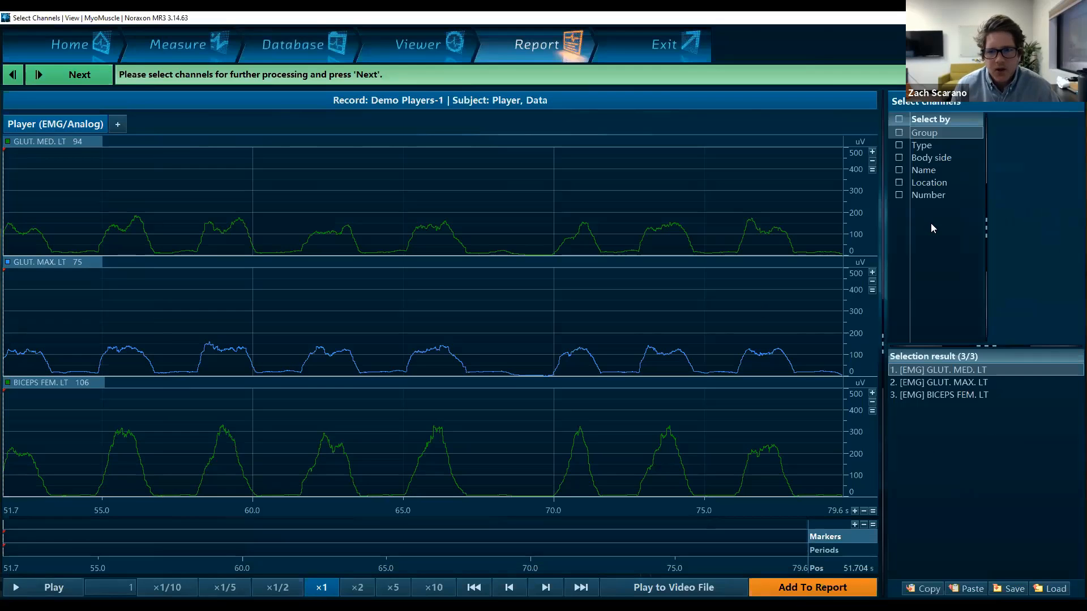
pyautogui.click(99, 82)
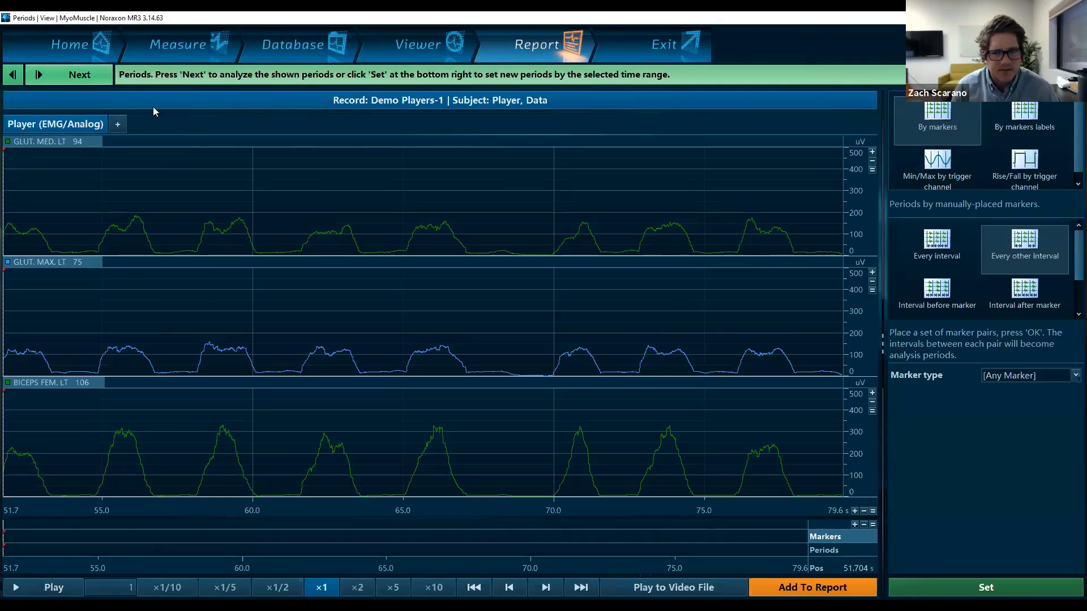
# Step: Place six markers at the start and end of three consecutive contractions, at about 54.7, 56.7, 58.1, 60.2, 61.5 and 63.5 s
pyautogui.moveTo(882, 384); pyautogui.dragTo(764, 400)
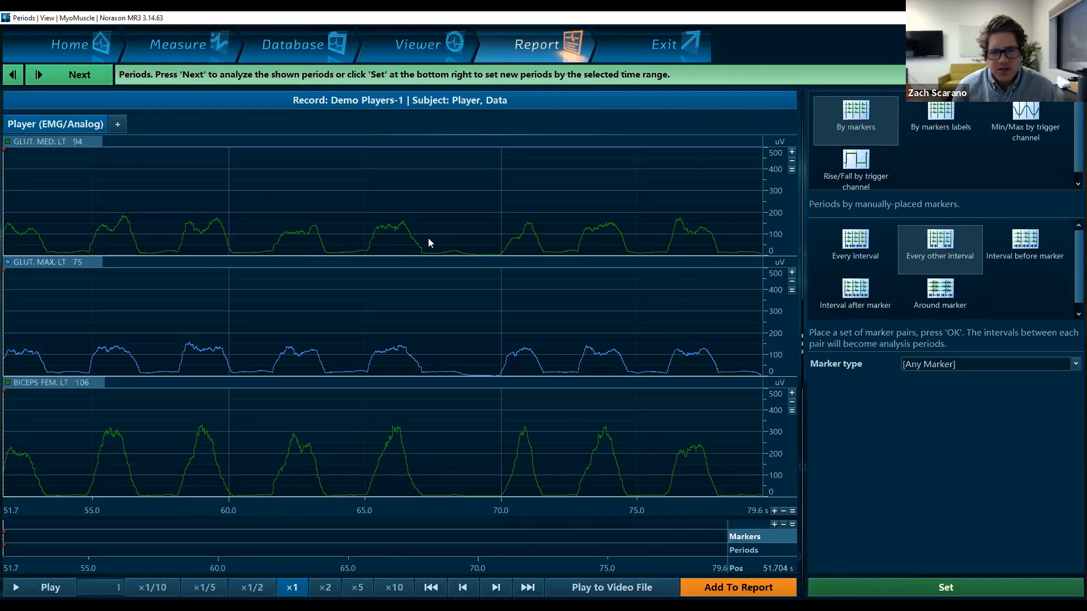
pyautogui.click(86, 253)
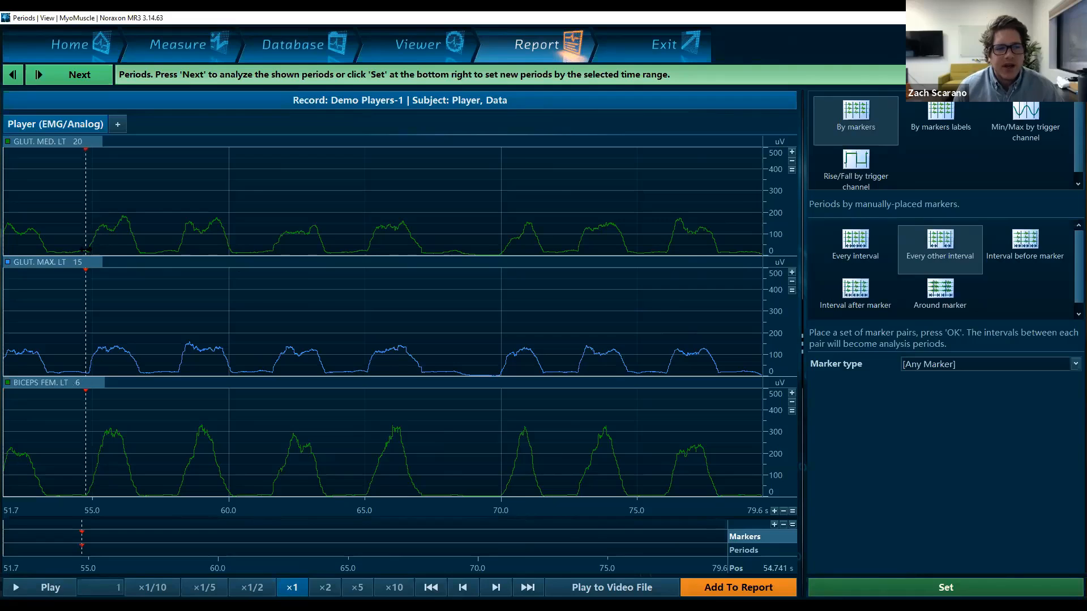
pyautogui.doubleClick(86, 250)
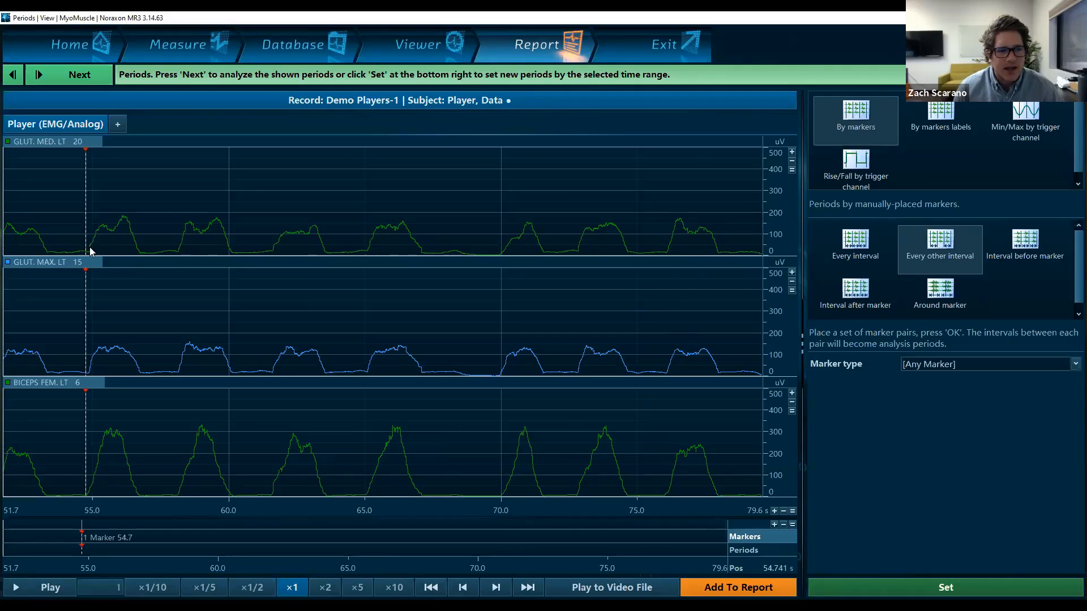
pyautogui.doubleClick(140, 244)
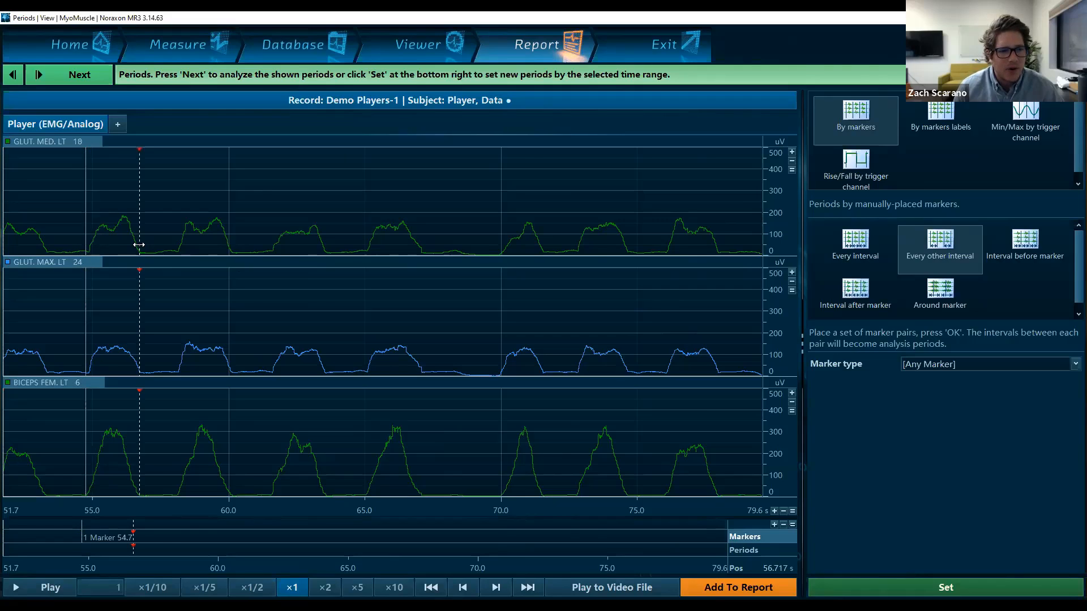
pyautogui.doubleClick(177, 250)
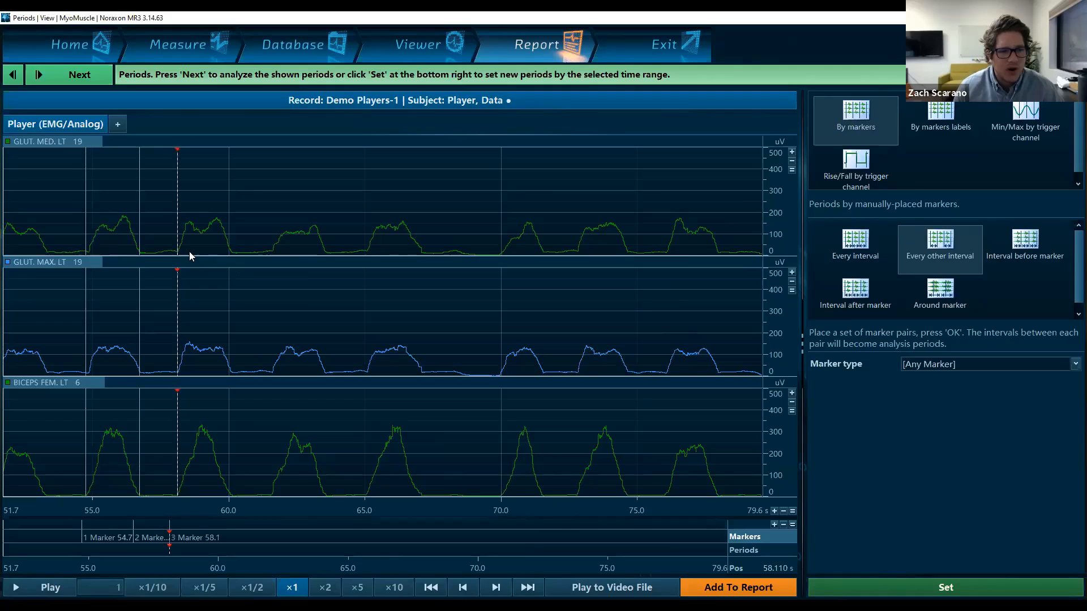
pyautogui.doubleClick(233, 250)
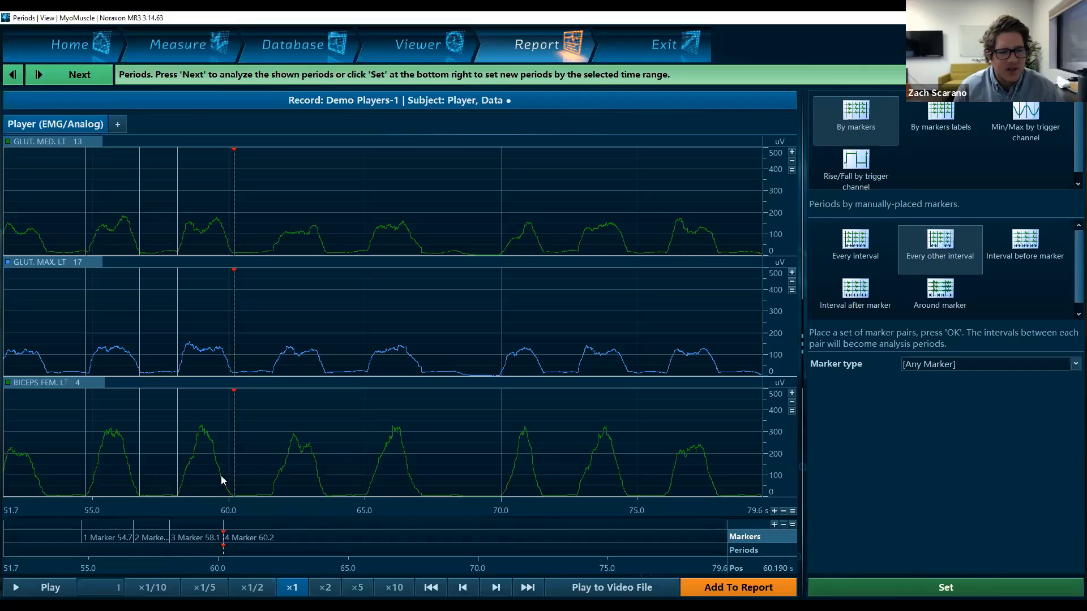
pyautogui.click(269, 497)
pyautogui.doubleClick(269, 496)
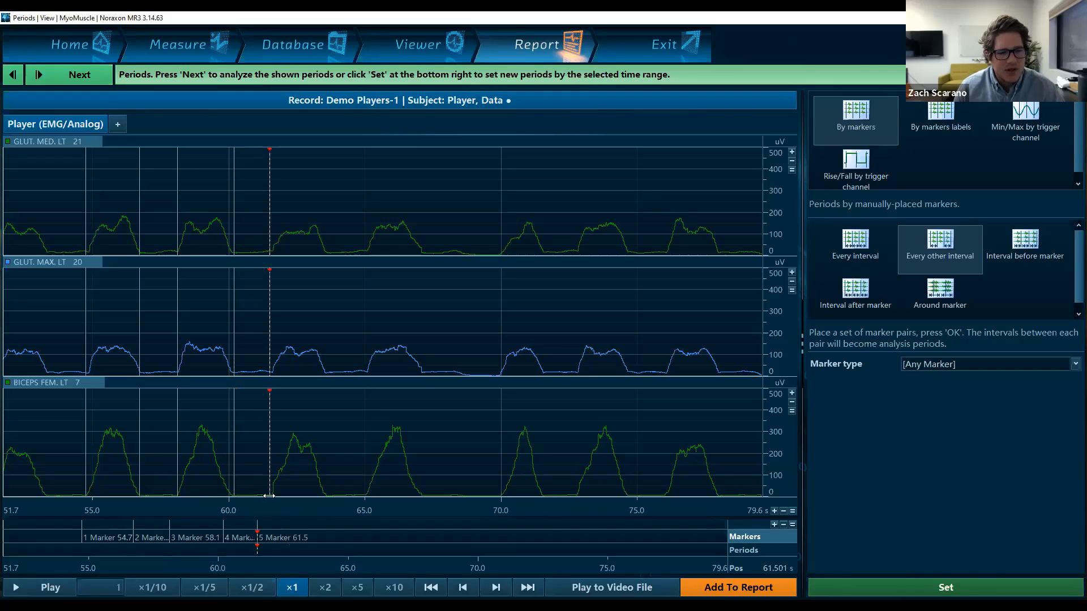
pyautogui.doubleClick(324, 492)
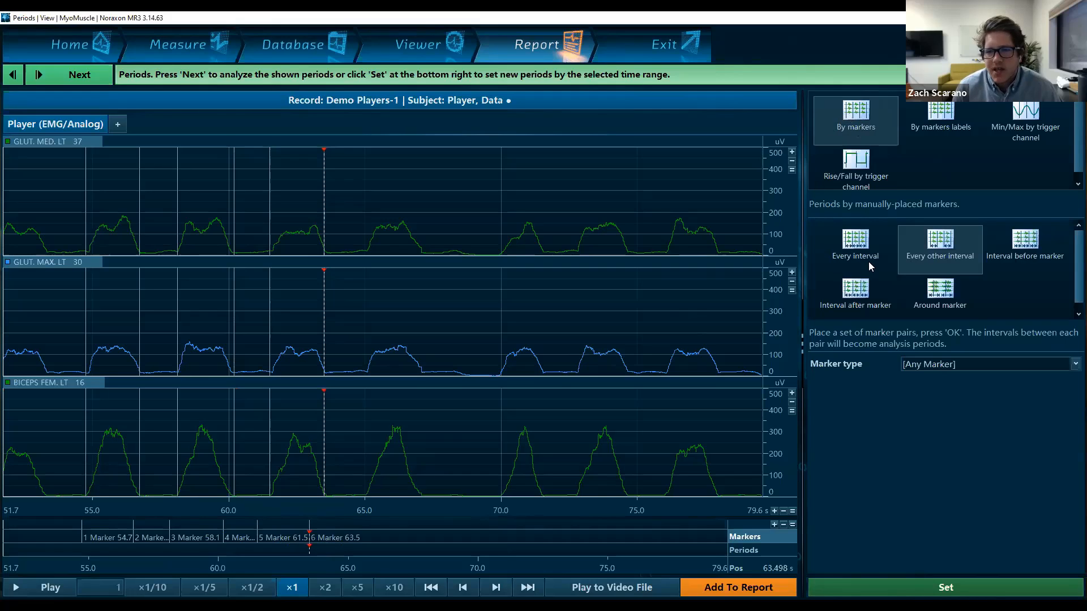
# Step: Set the analysis periods to Every interval between the markers and inspect the rest interval between the second and third markers
pyautogui.click(835, 254)
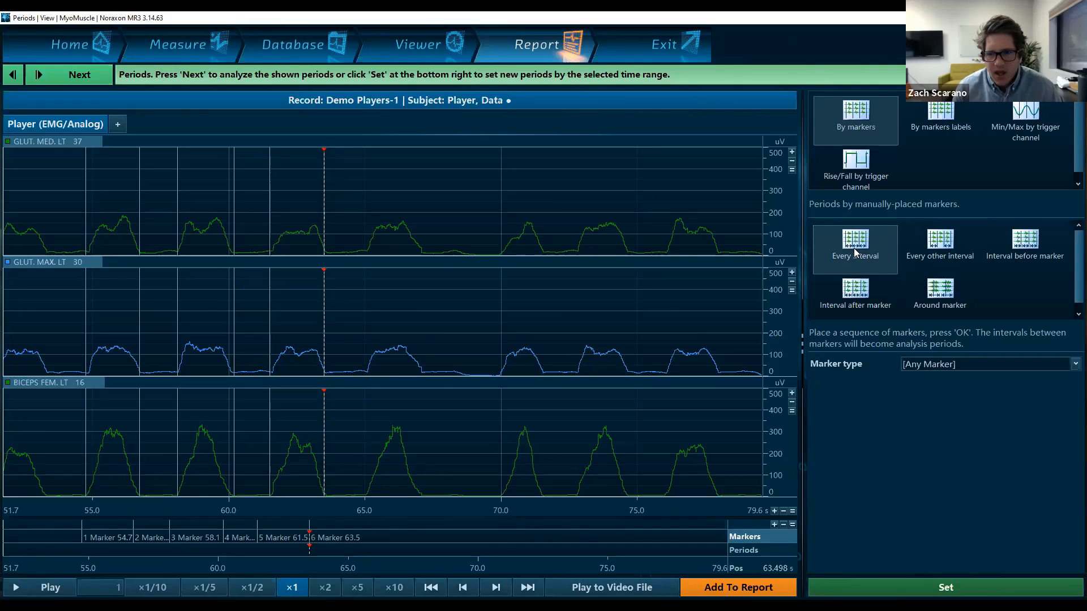
pyautogui.click(944, 588)
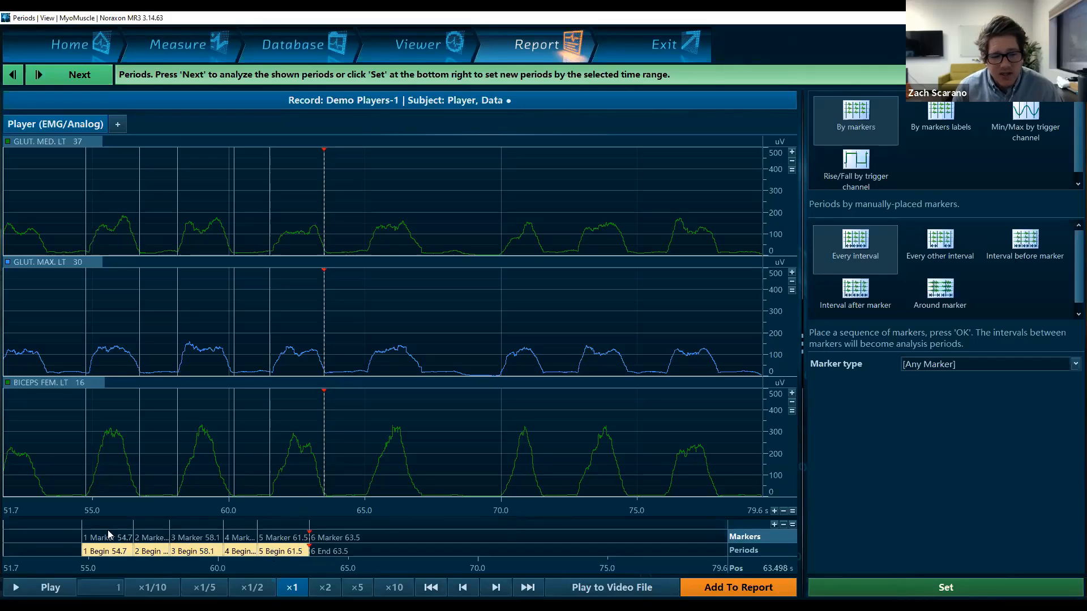
pyautogui.click(135, 539)
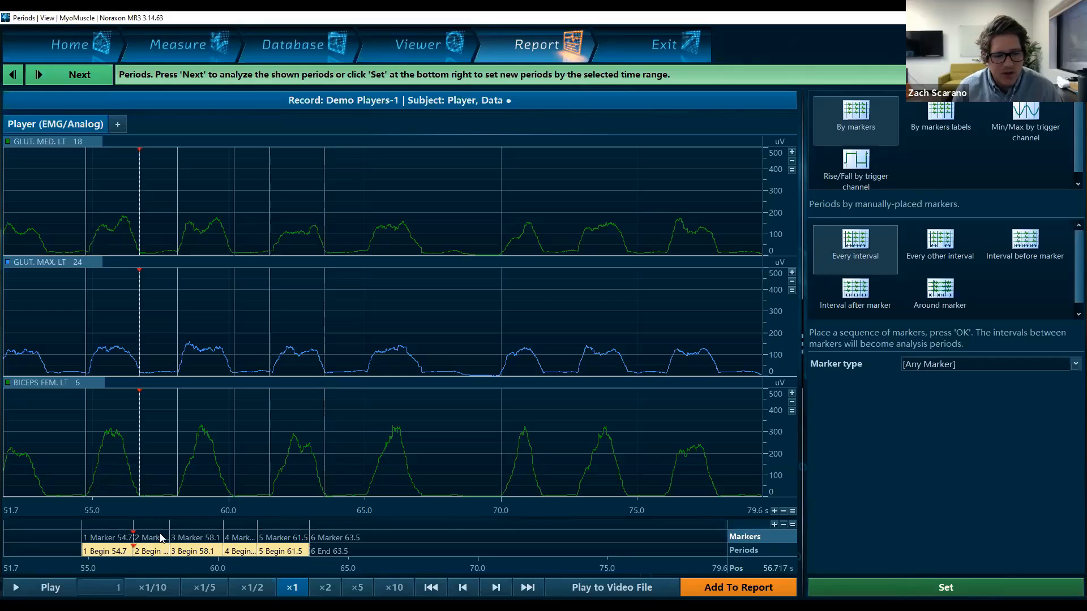
pyautogui.click(167, 533)
pyautogui.click(136, 538)
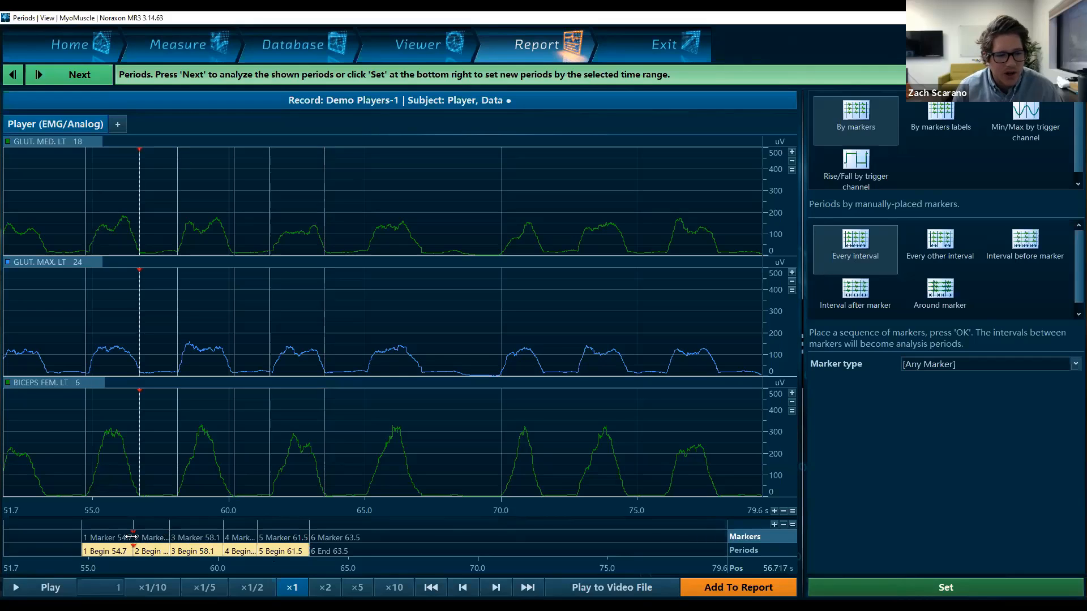
pyautogui.click(177, 480)
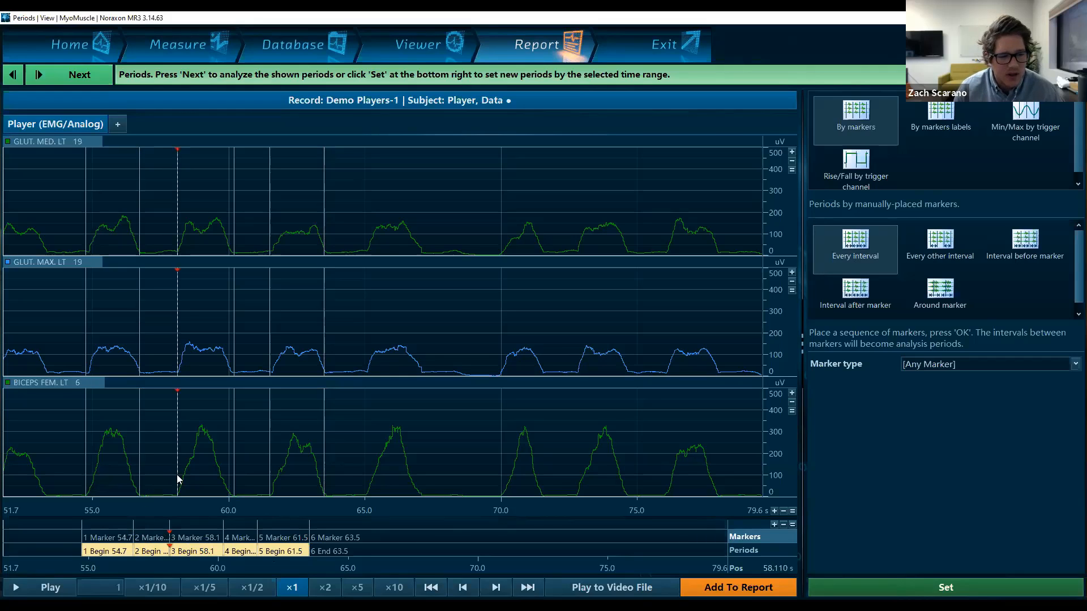
pyautogui.doubleClick(178, 460)
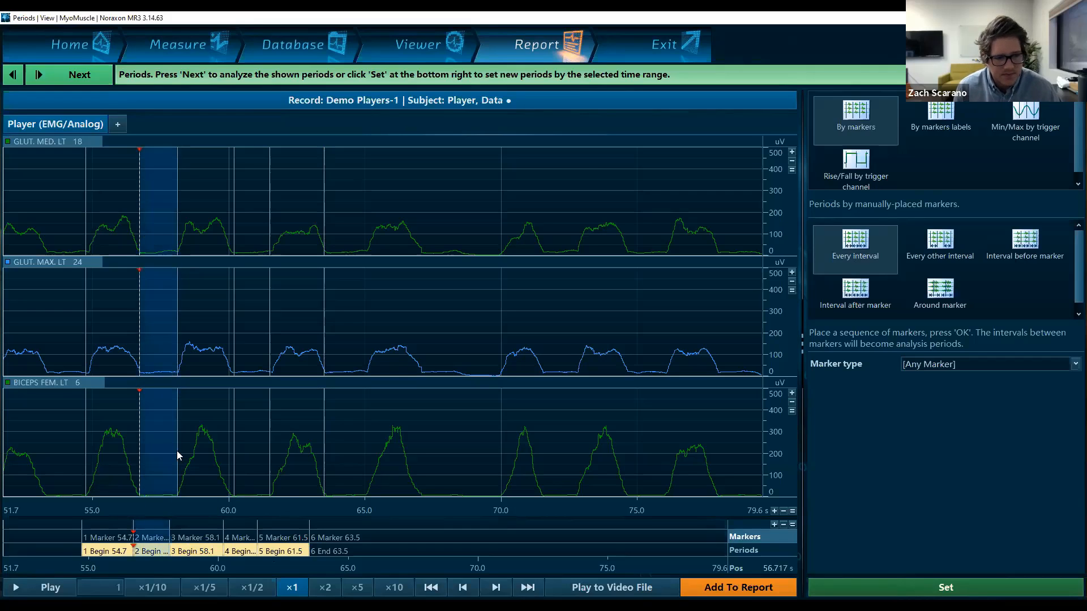
pyautogui.click(307, 451)
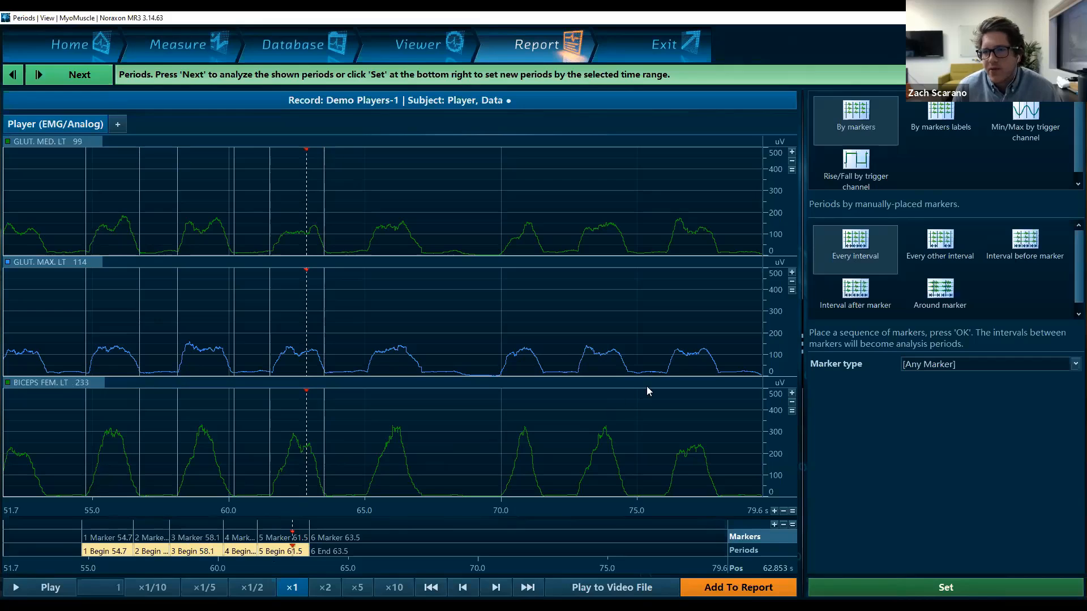
# Step: Set the analysis periods to Every other interval between the markers and inspect the period of the second contraction
pyautogui.click(943, 248)
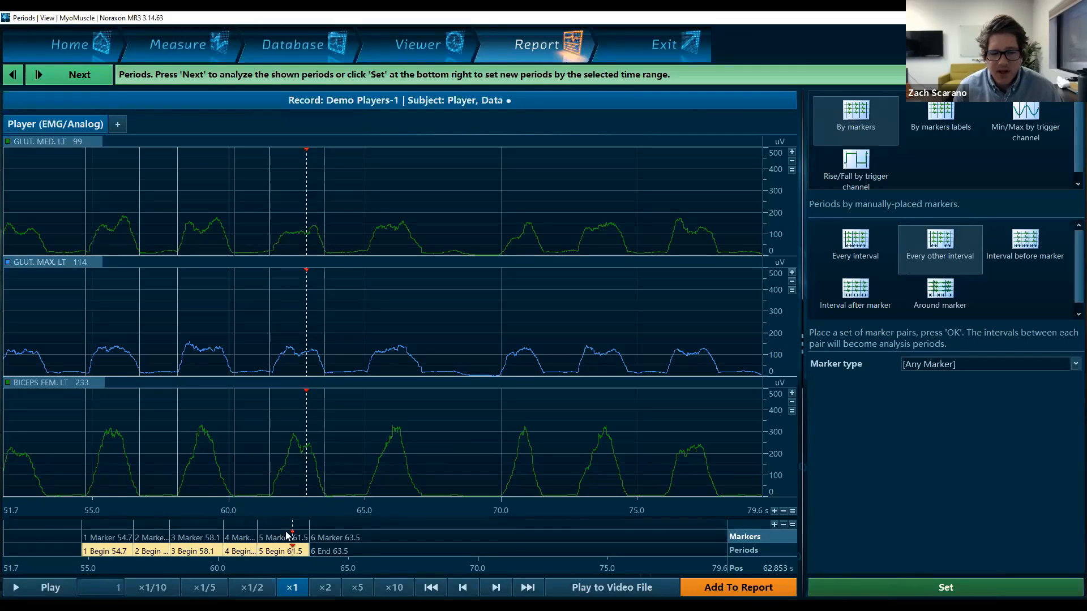
pyautogui.click(929, 587)
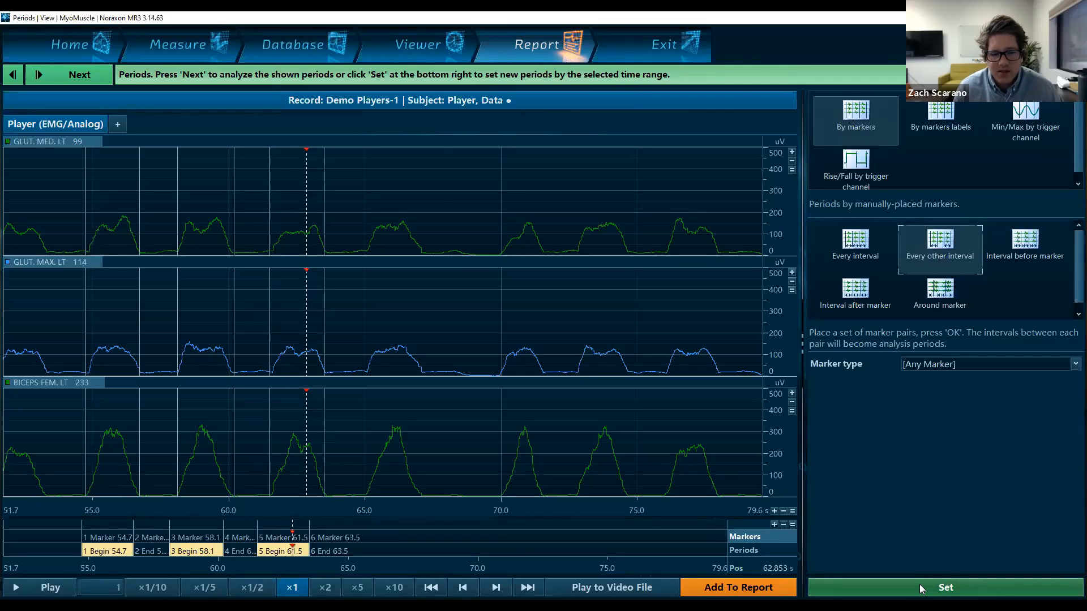
pyautogui.click(133, 551)
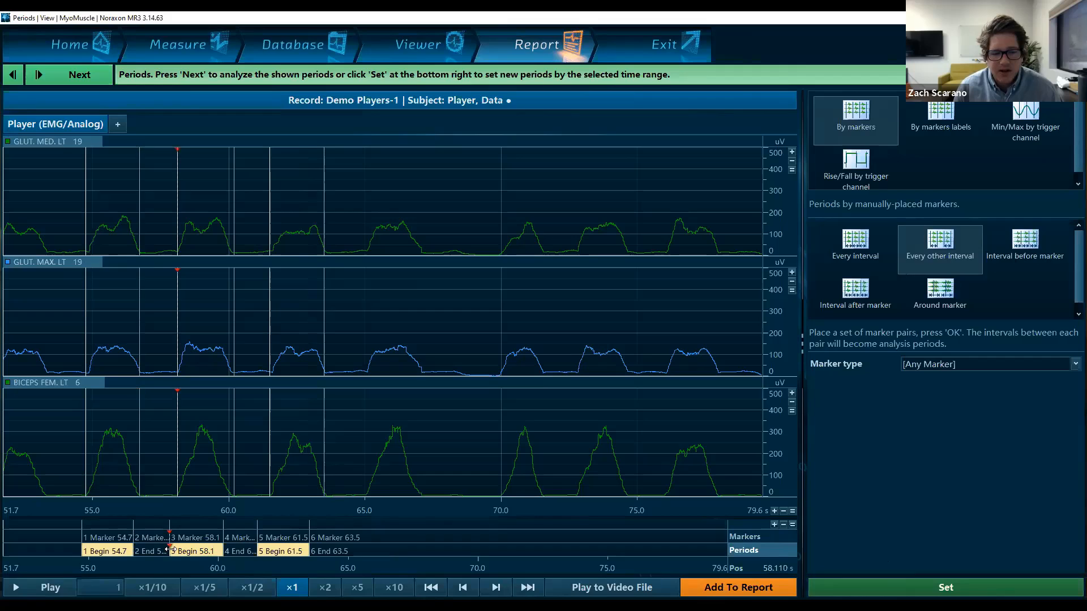
pyautogui.moveTo(170, 549); pyautogui.dragTo(223, 555)
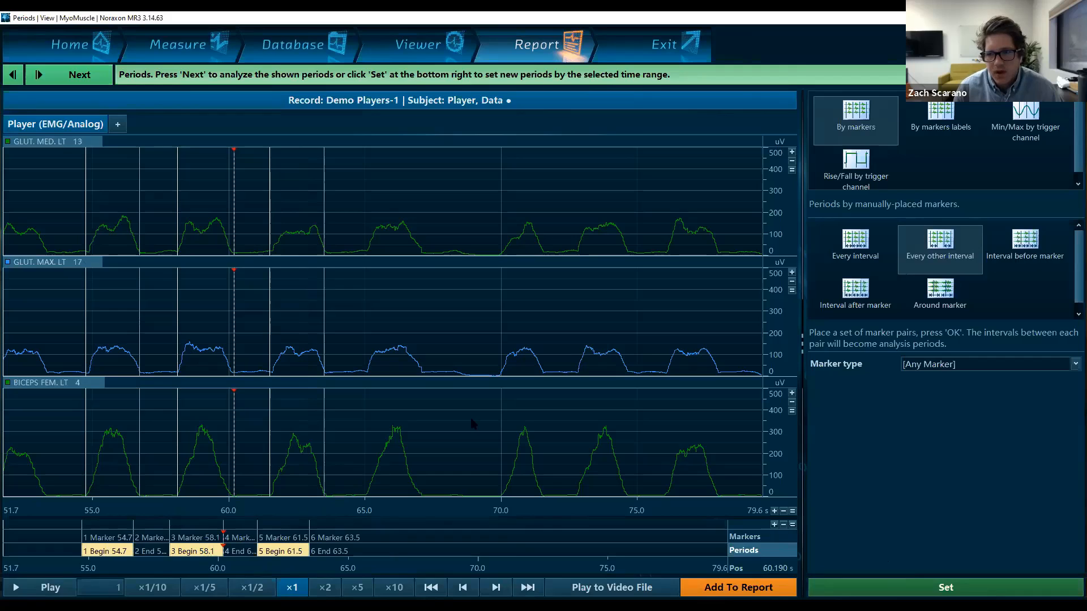
# Step: Compare the settings of the Interval before marker and Around marker period definitions, and select Interval before marker
pyautogui.click(1015, 244)
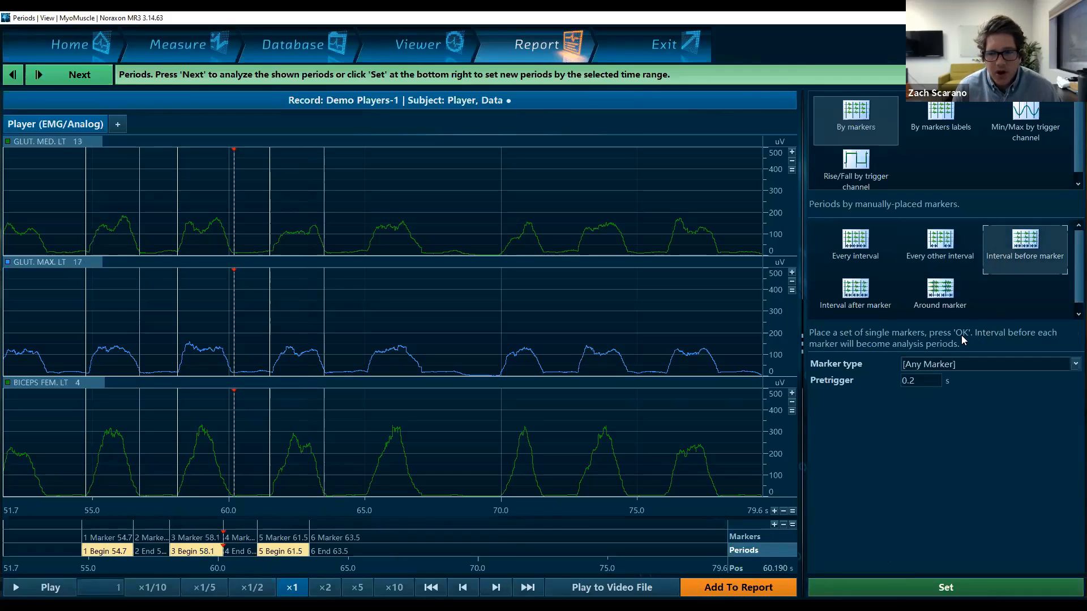
pyautogui.click(1034, 266)
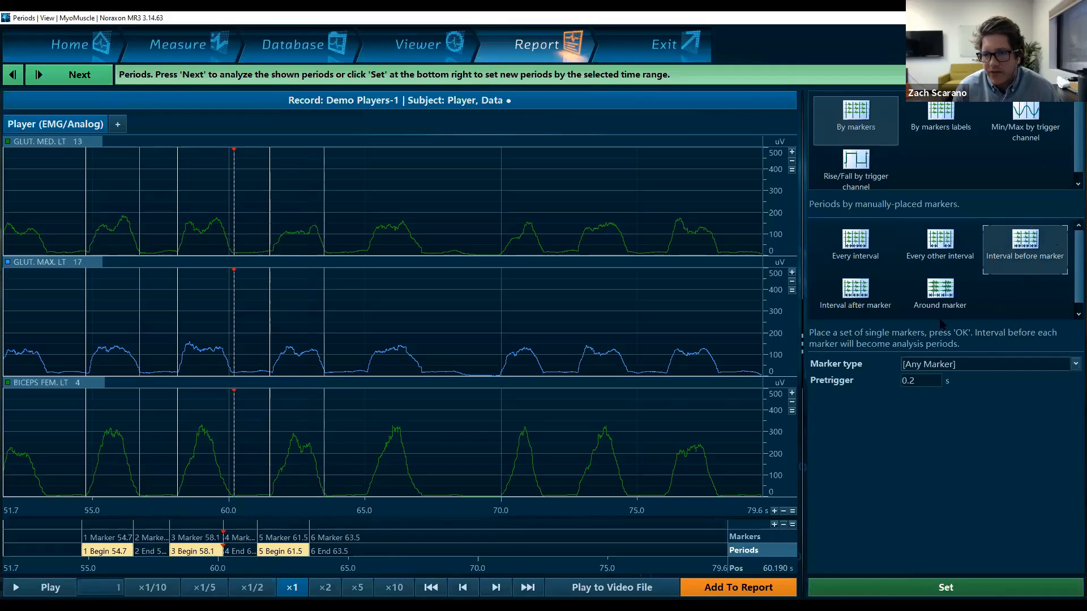
pyautogui.click(944, 290)
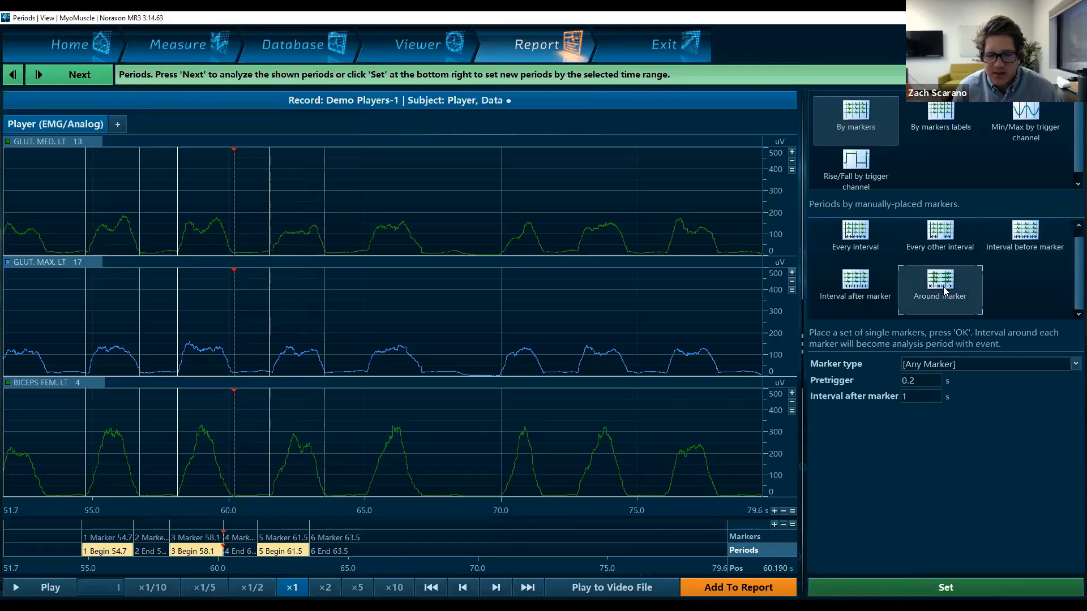
pyautogui.click(1021, 245)
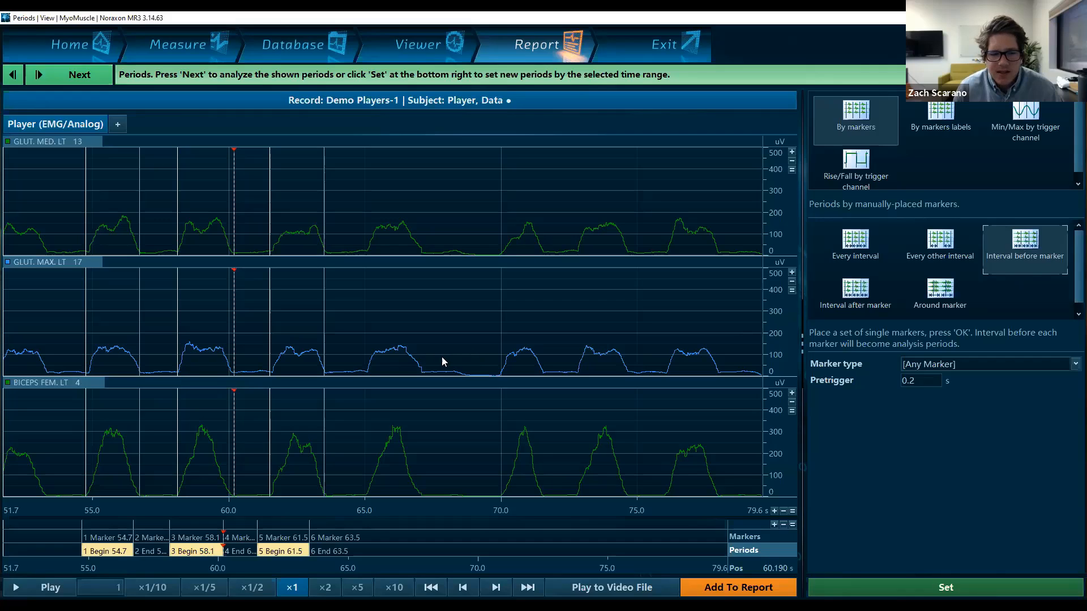
# Step: Delete all six existing markers from the recording, working from the last one back to the first
pyautogui.click(260, 538)
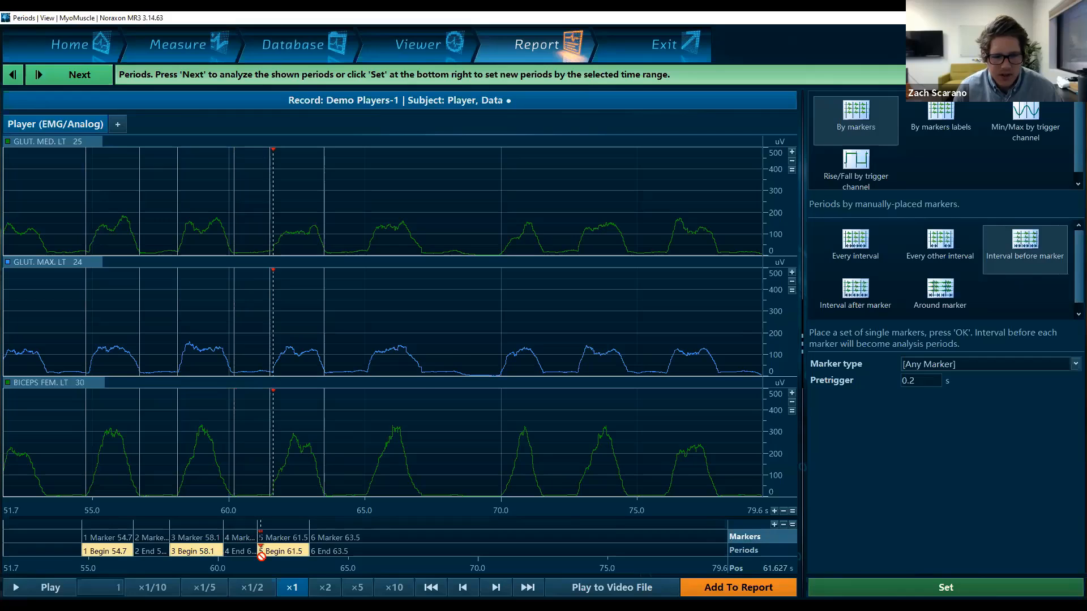
pyautogui.click(309, 538)
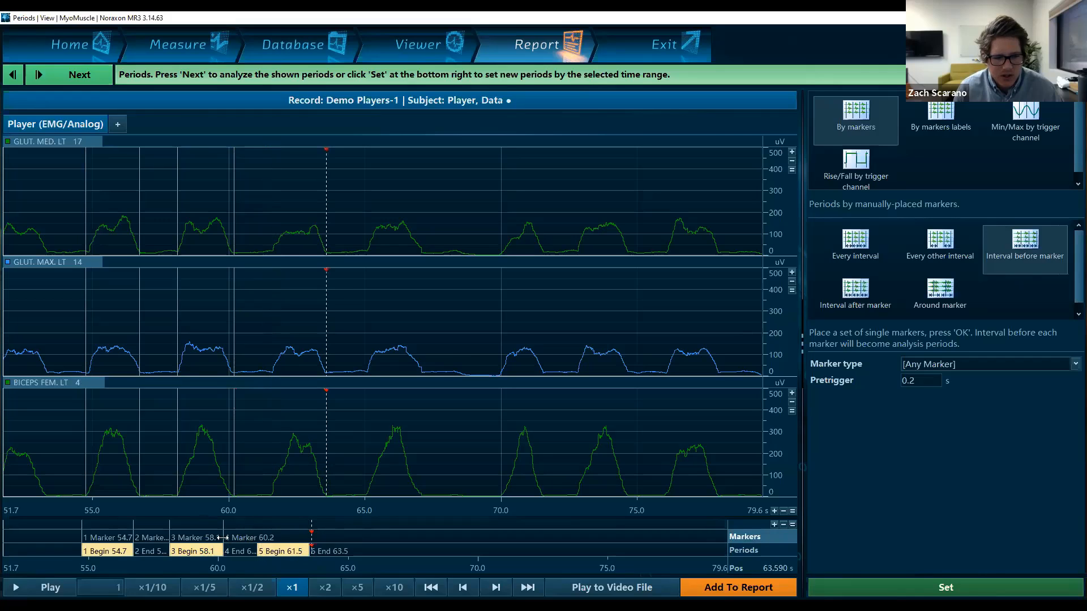
pyautogui.click(222, 537)
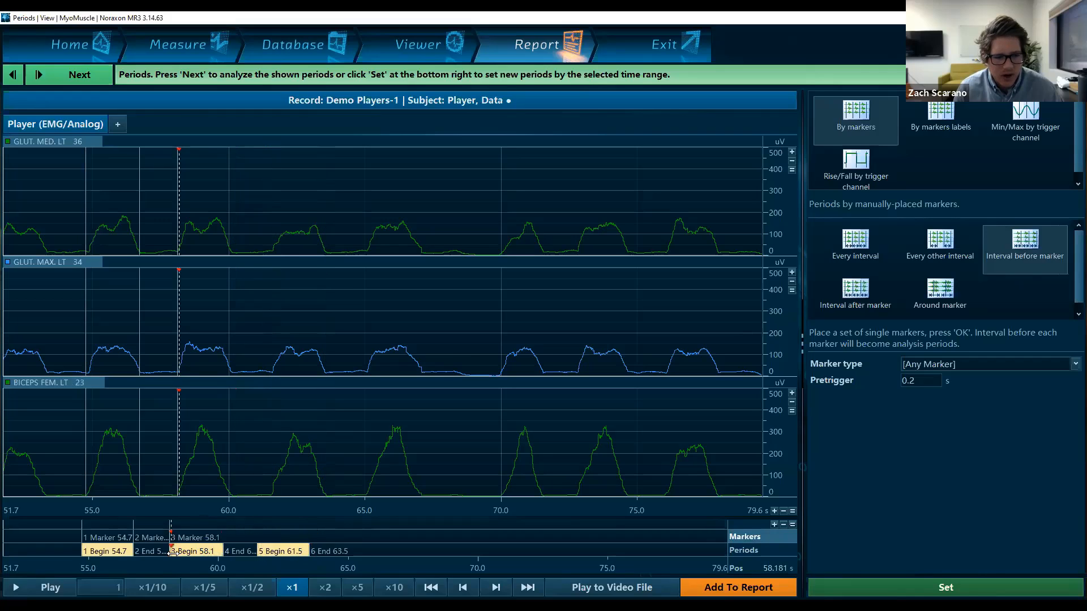
pyautogui.click(169, 537)
pyautogui.click(137, 537)
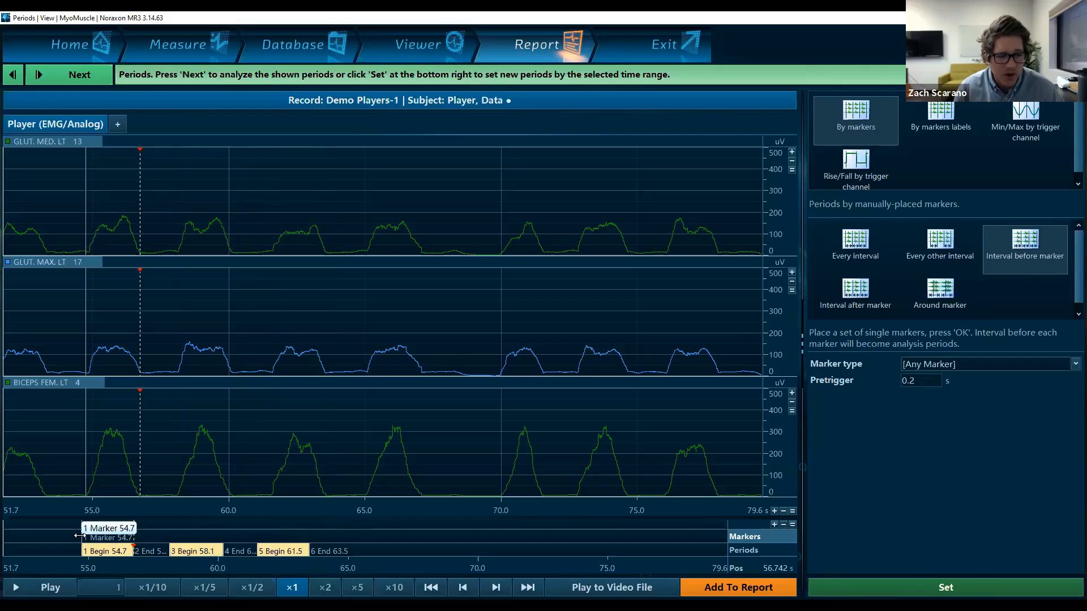
pyautogui.click(79, 536)
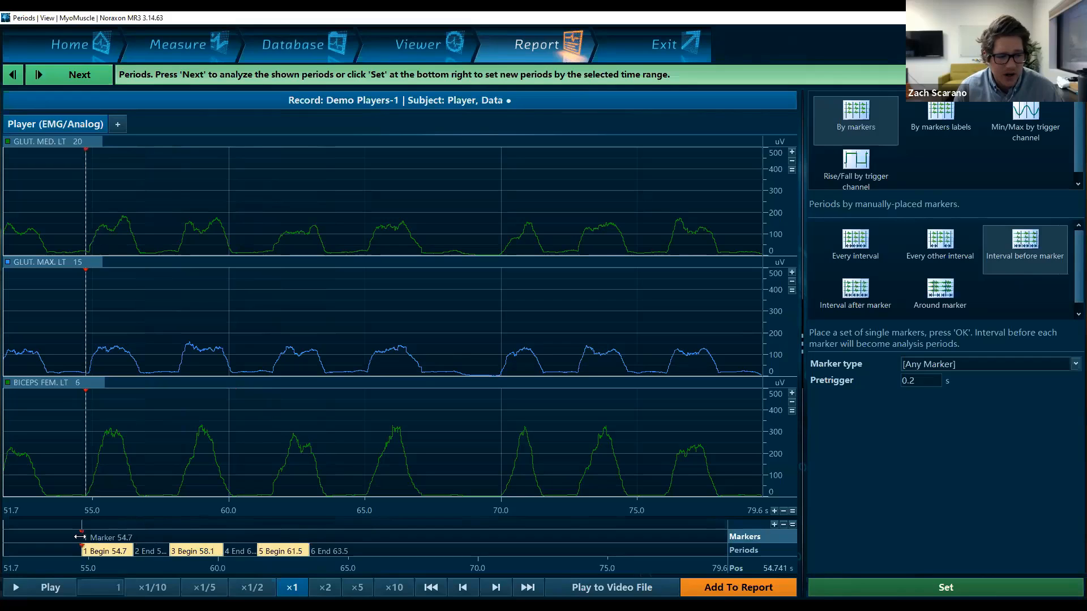
pyautogui.click(81, 569)
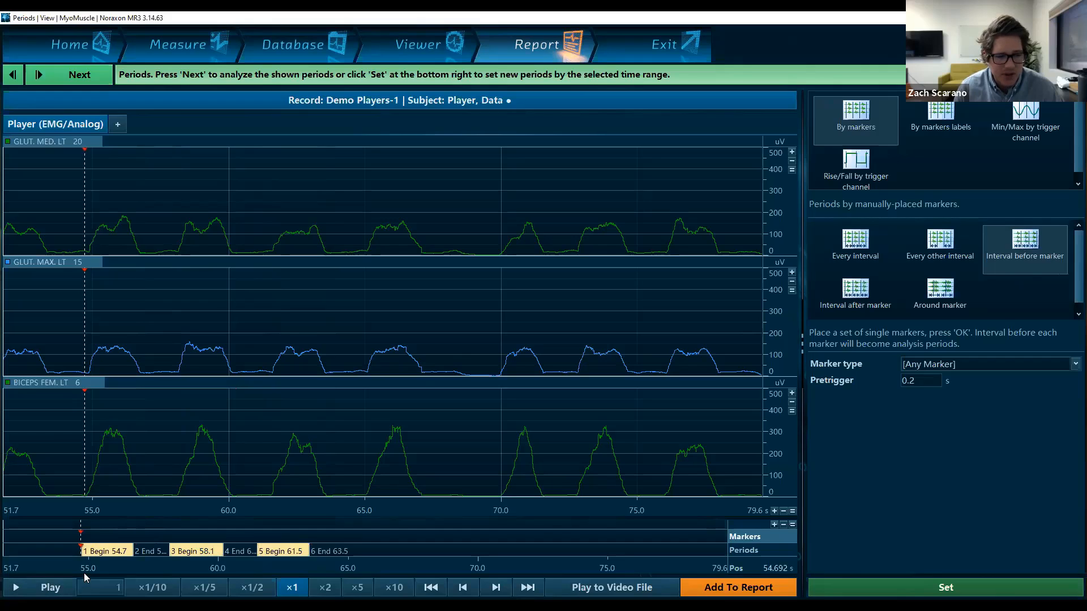
# Step: Place four single markers near the peaks of consecutive biceps femoris contractions, at about 55.7, 59.0, 62.4 and 66.0 s
pyautogui.click(111, 471)
pyautogui.click(202, 456)
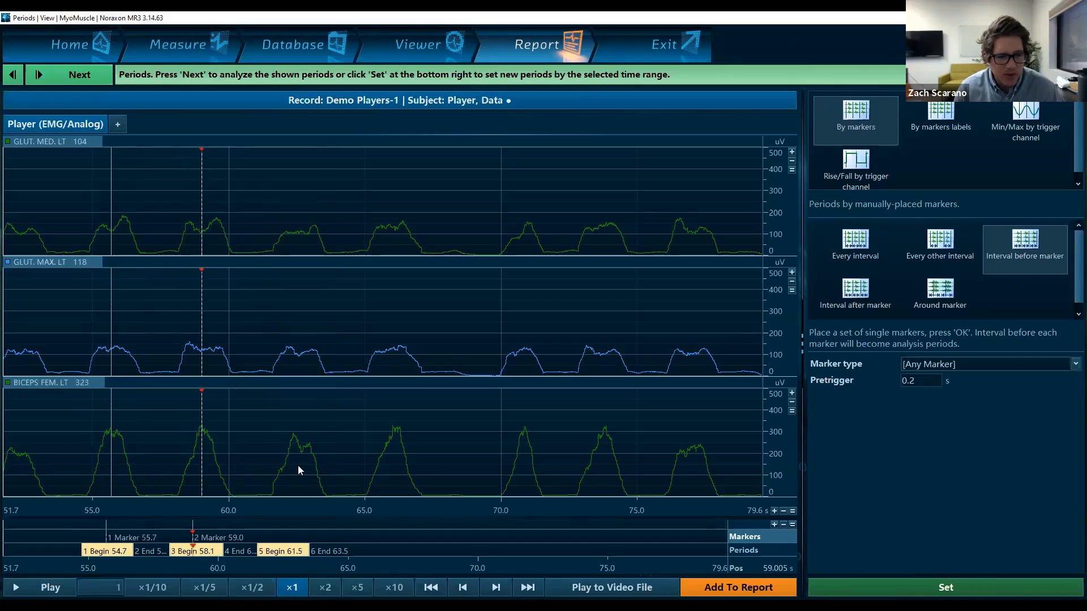
pyautogui.click(294, 466)
pyautogui.click(393, 470)
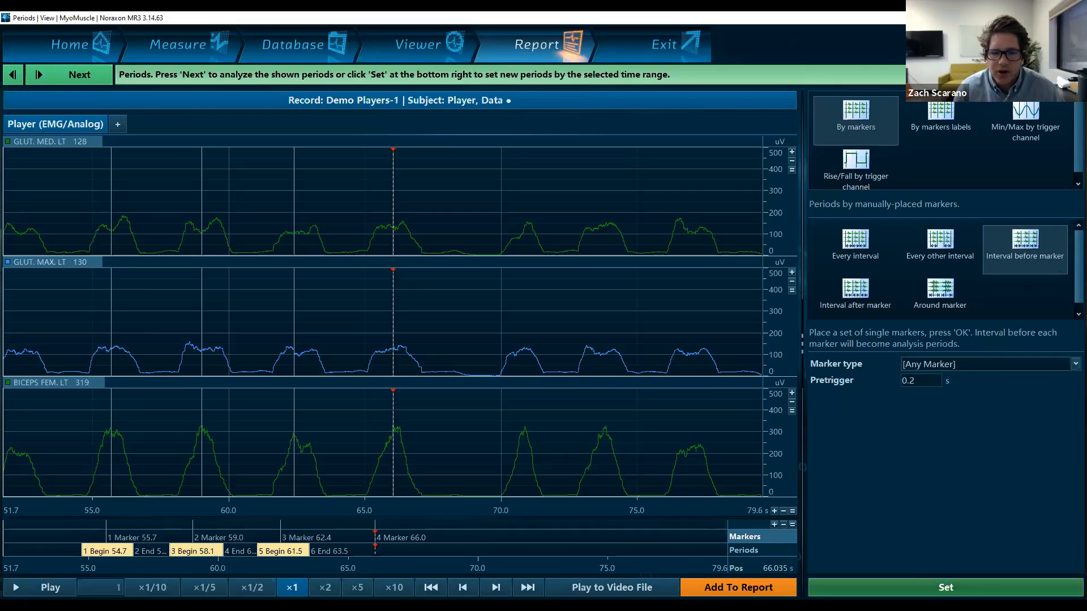
# Step: Apply Interval before marker periods with the 0.2 s pretrigger and inspect the period before the second marker up close
pyautogui.click(941, 591)
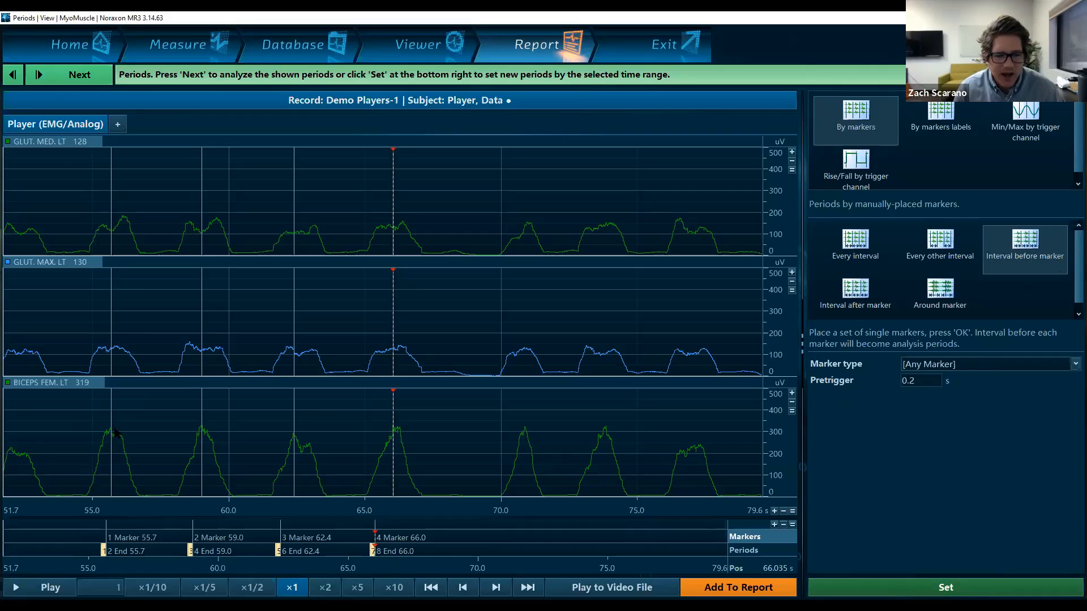
pyautogui.click(175, 537)
pyautogui.moveTo(179, 537); pyautogui.dragTo(200, 537)
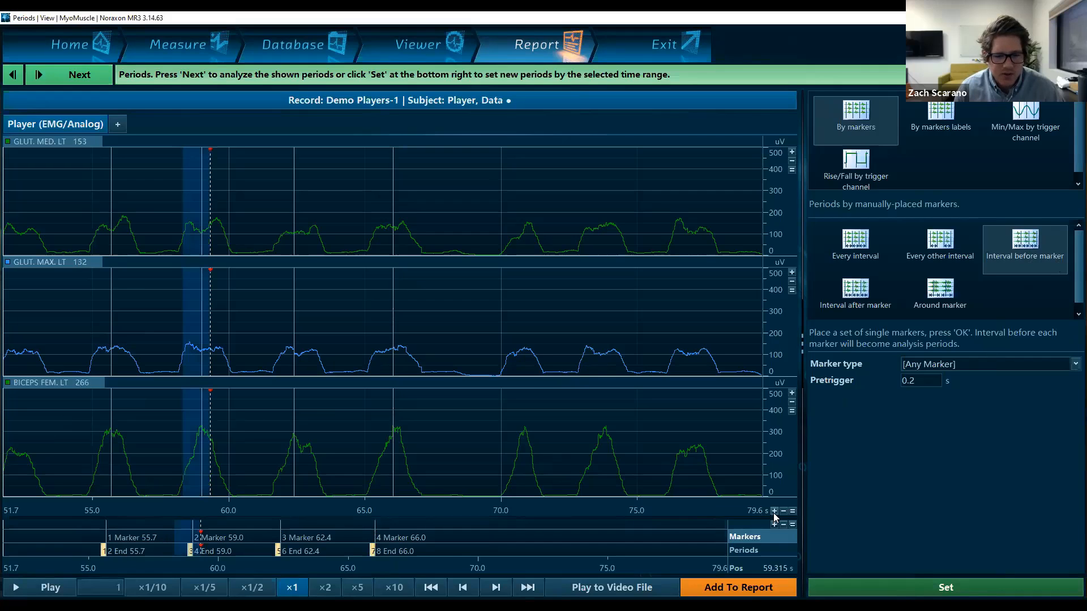
pyautogui.click(774, 511)
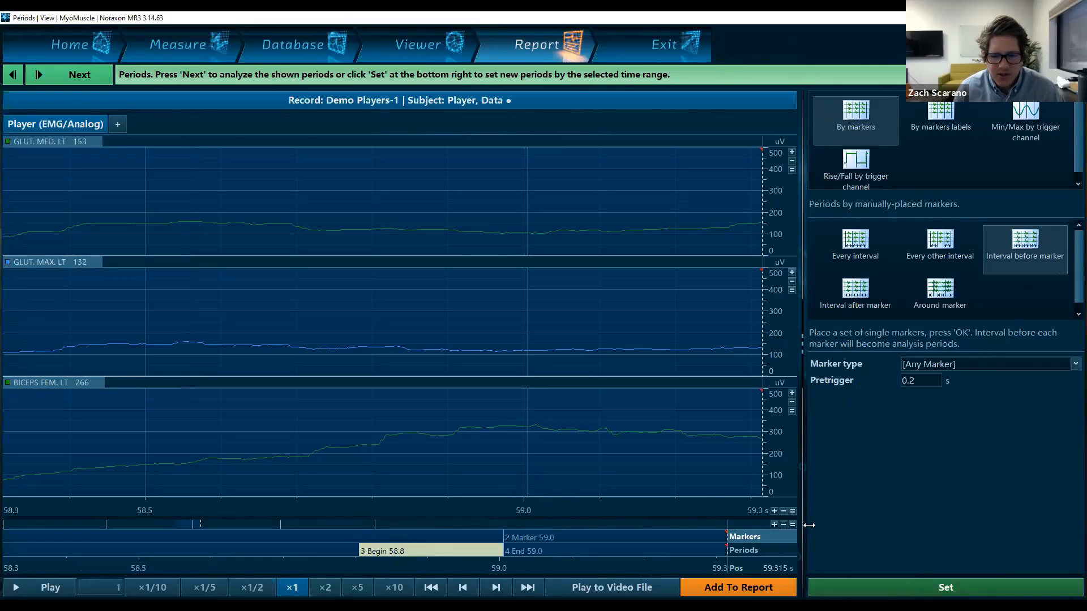
pyautogui.click(793, 511)
pyautogui.click(351, 545)
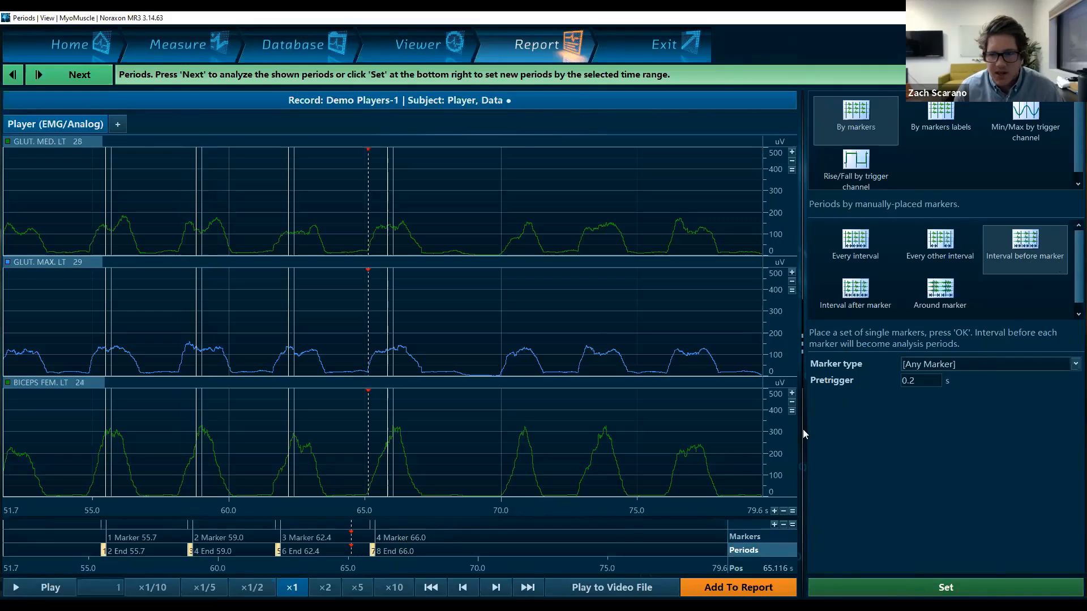
# Step: Set the analysis periods to Interval after marker with an interval of 0.2 s and apply them
pyautogui.click(864, 296)
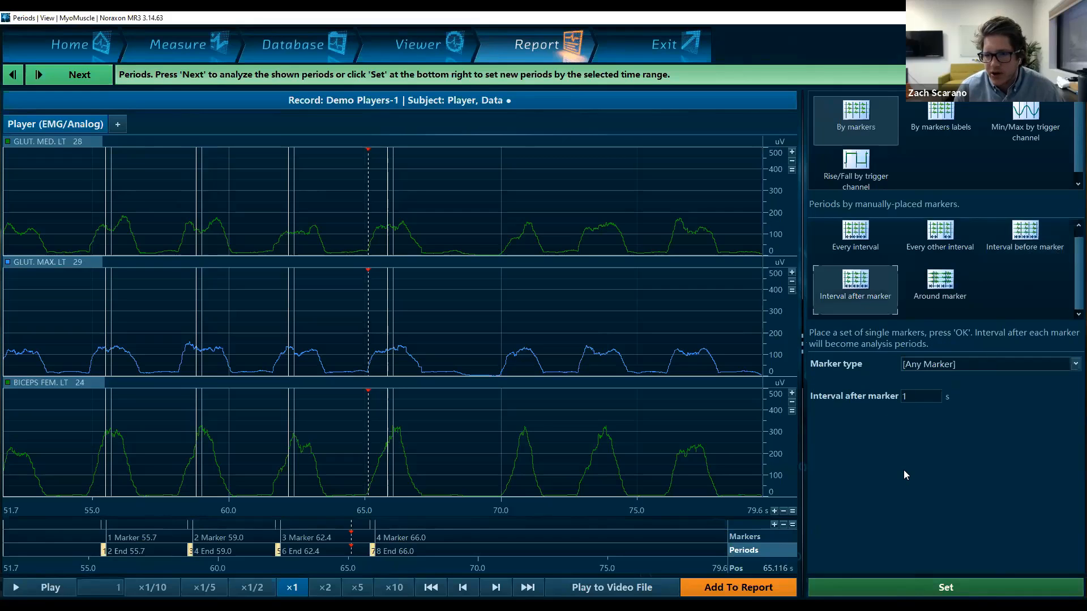
pyautogui.doubleClick(915, 395)
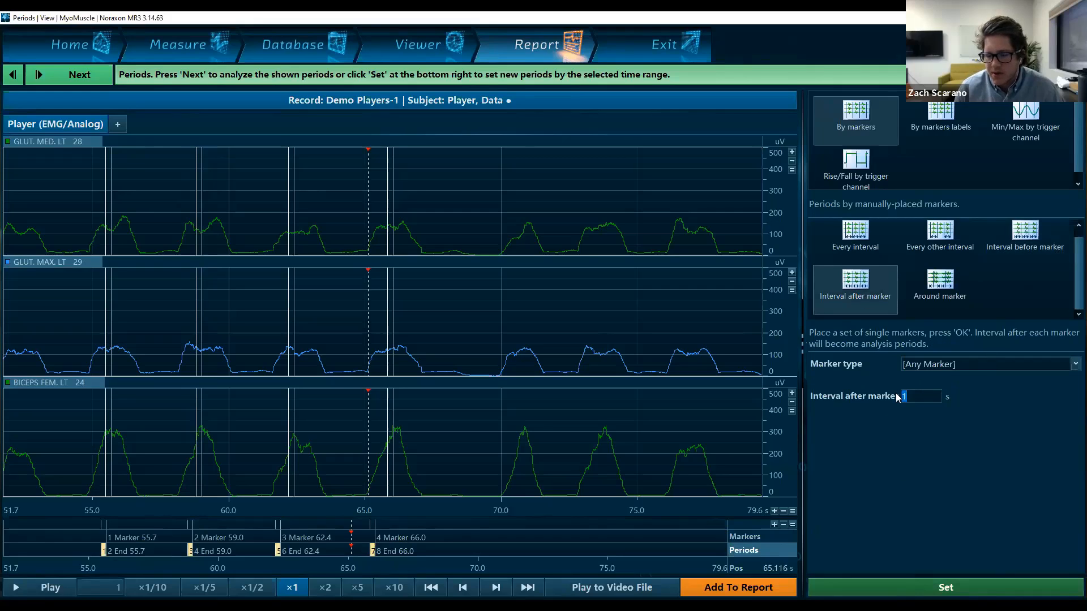
pyautogui.write('.2')
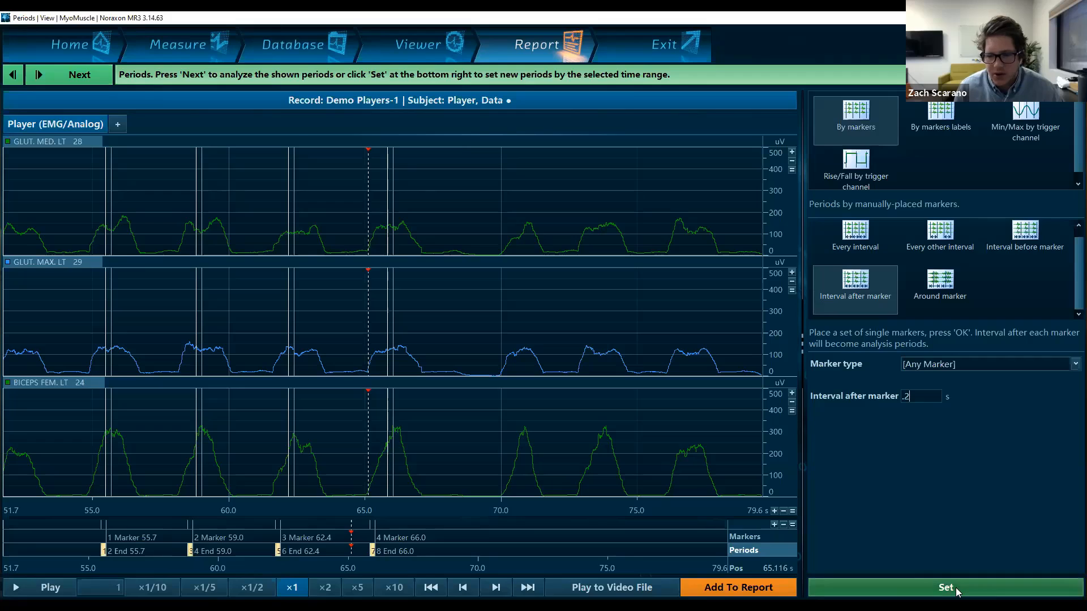
pyautogui.press('Return')
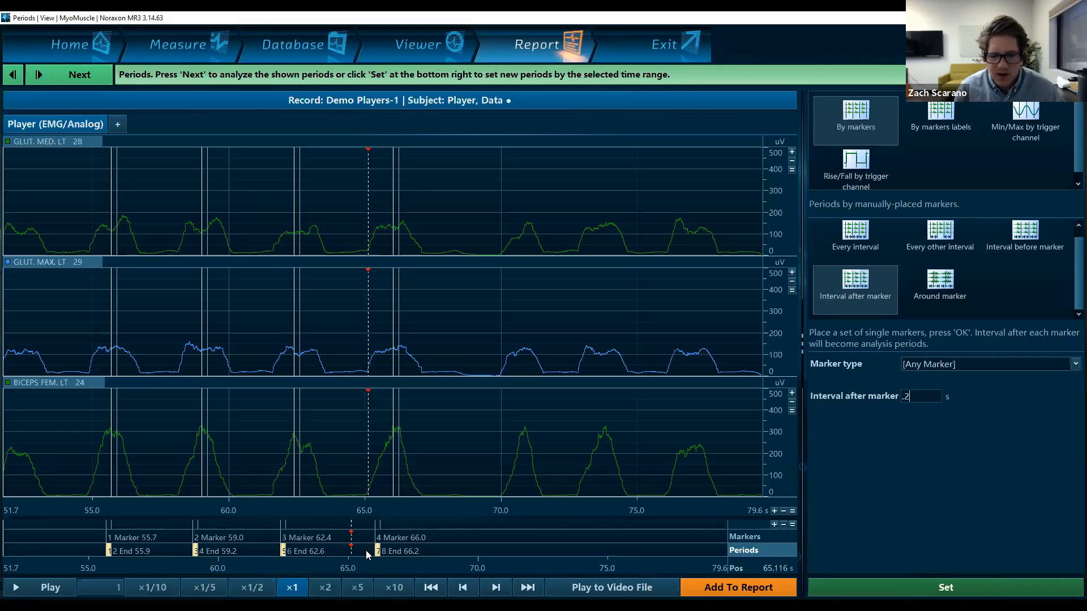
# Step: Apply Around marker periods with a 1 s pretrigger and a 0.5 s interval after marker, and inspect the period around the fourth marker
pyautogui.click(949, 307)
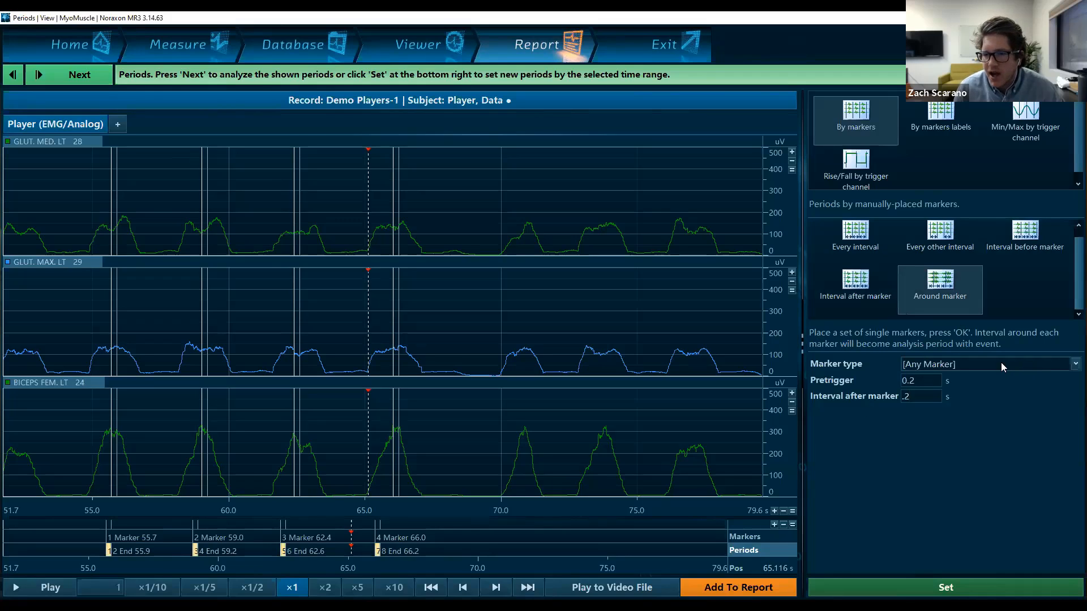
pyautogui.click(942, 275)
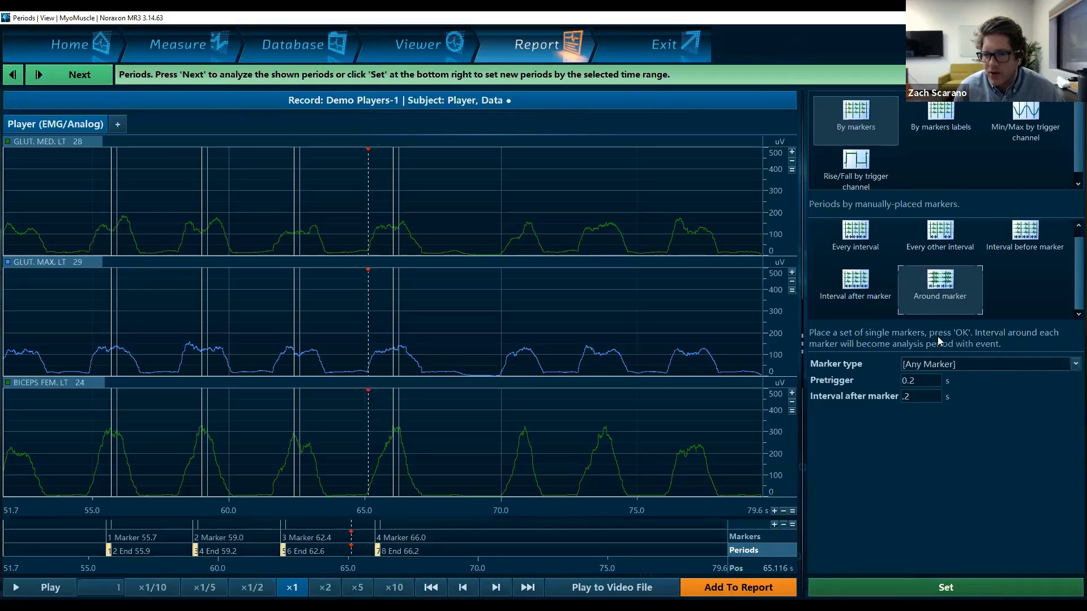
pyautogui.click(985, 365)
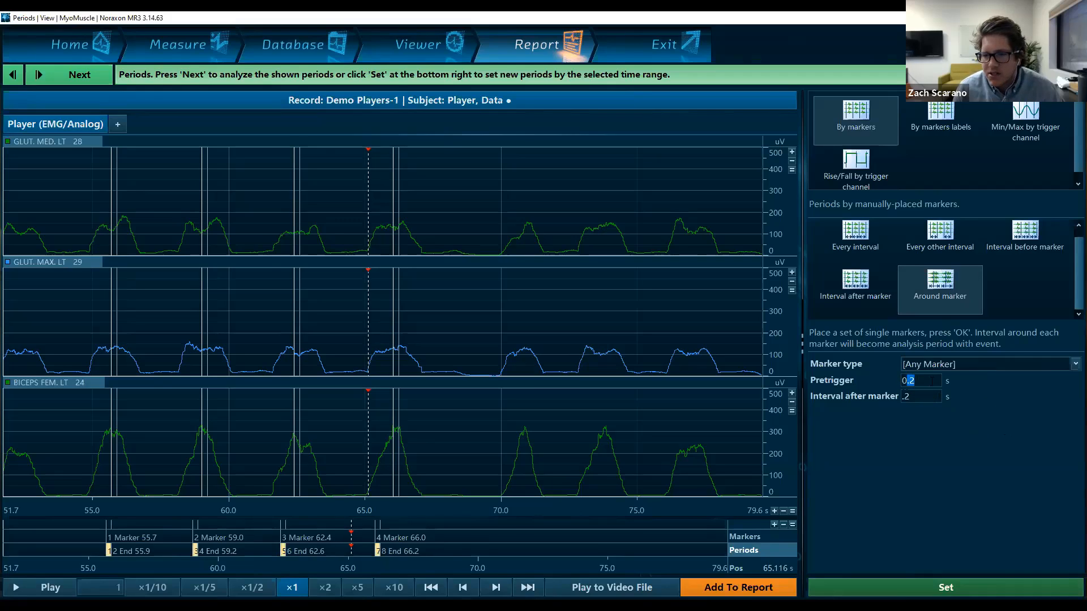
pyautogui.moveTo(905, 384); pyautogui.dragTo(926, 383)
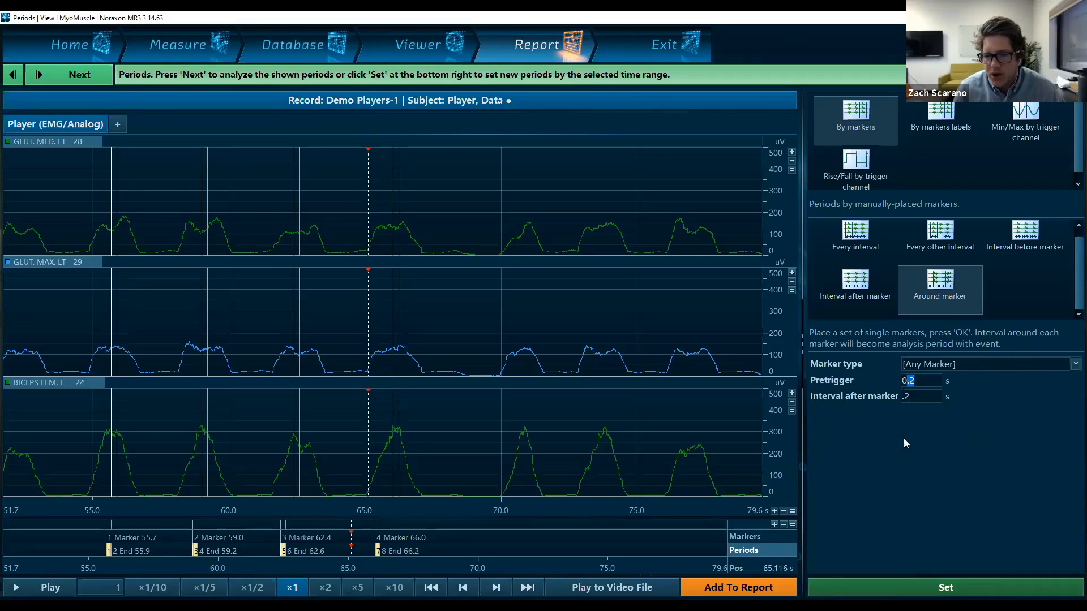
pyautogui.click(912, 398)
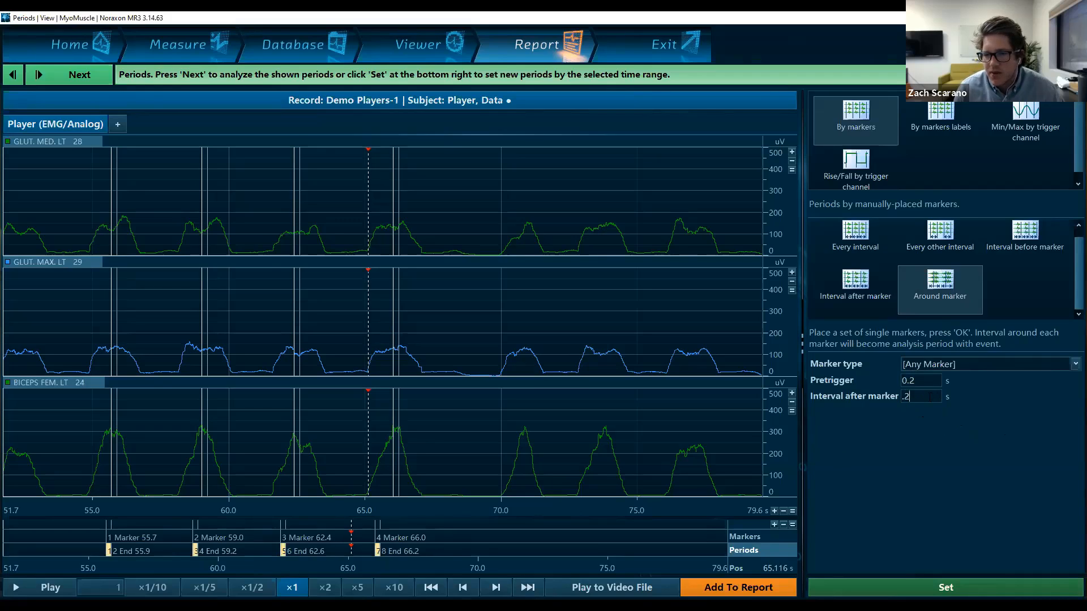
pyautogui.moveTo(914, 385); pyautogui.dragTo(870, 387)
pyautogui.write('1')
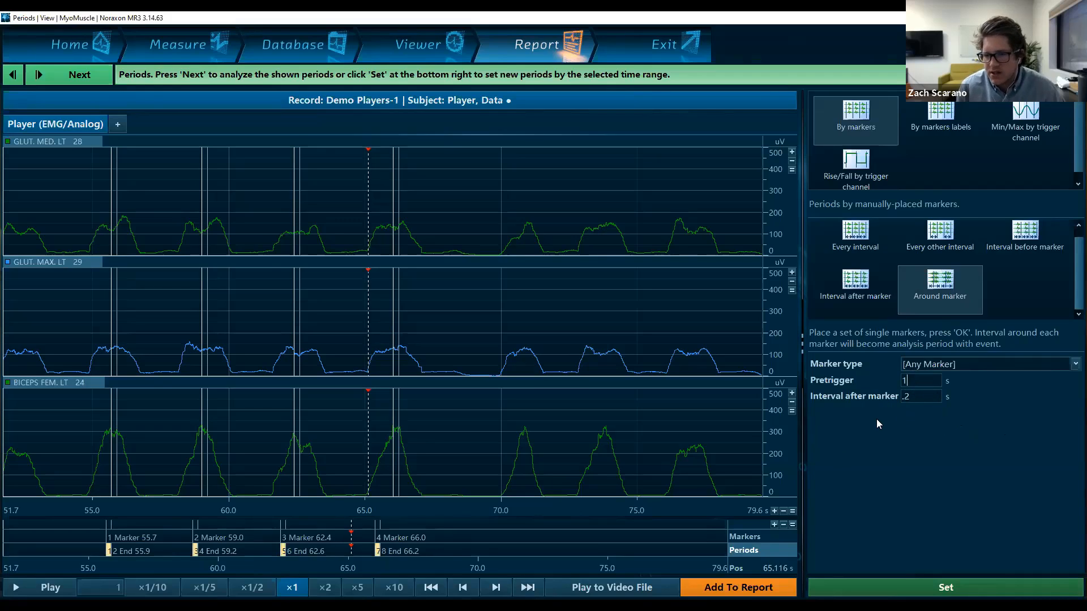
pyautogui.press('Tab')
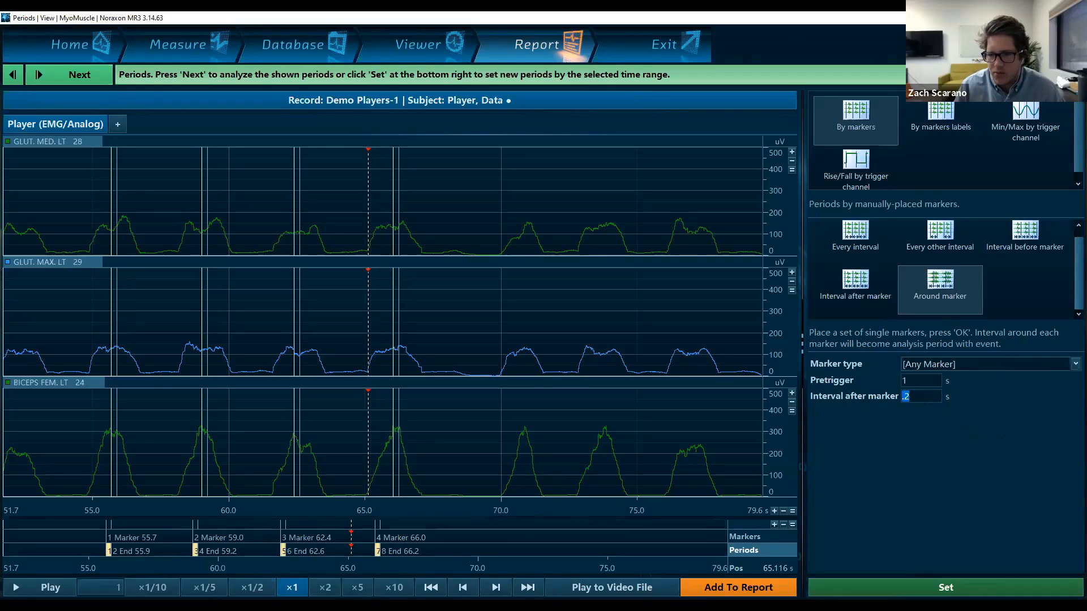
pyautogui.write('.5')
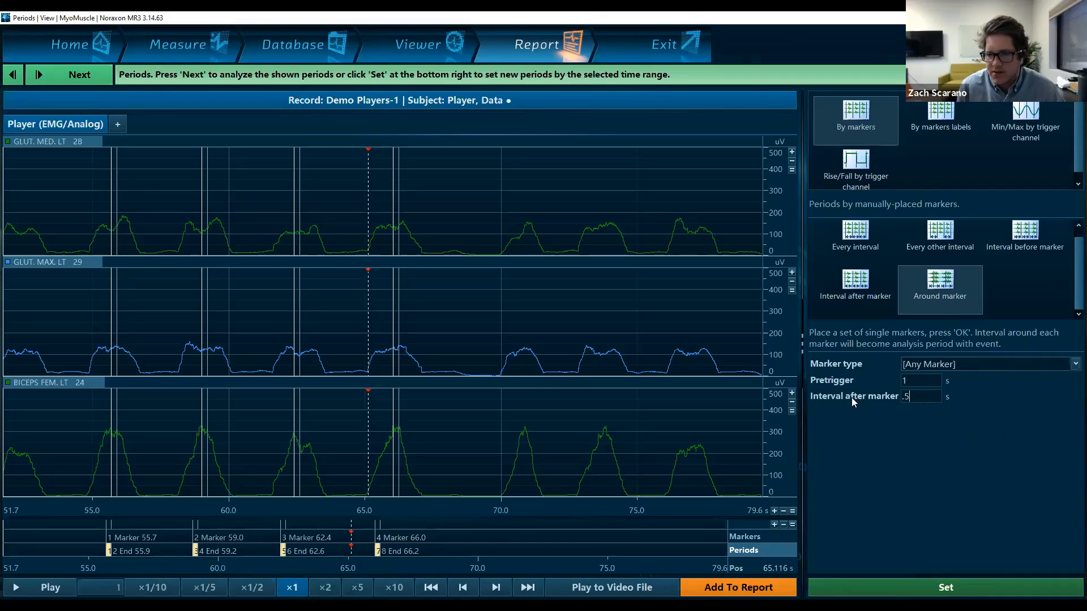
pyautogui.click(933, 588)
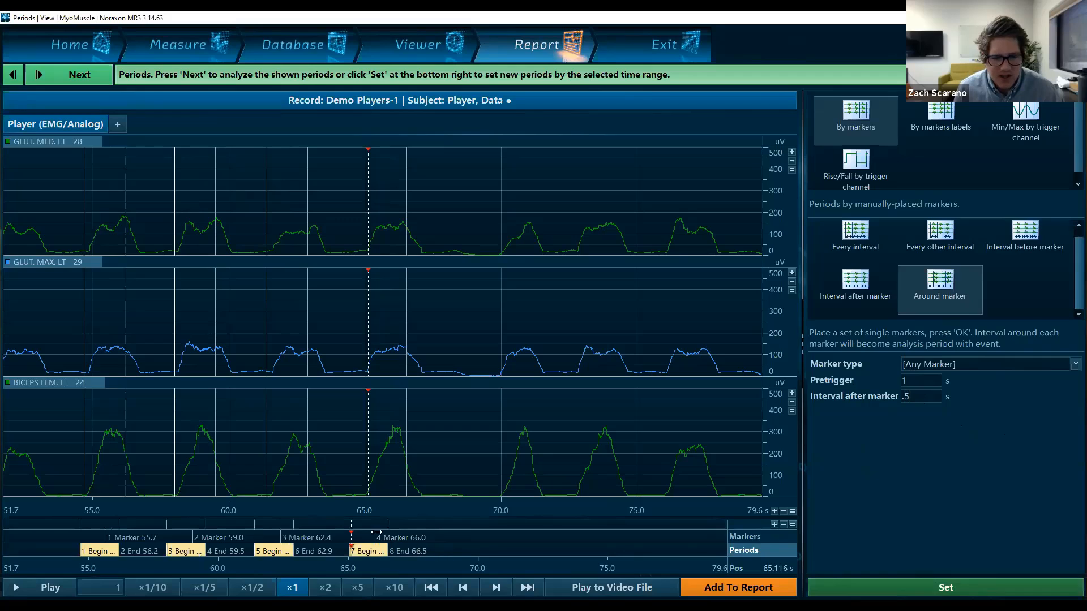
pyautogui.click(345, 552)
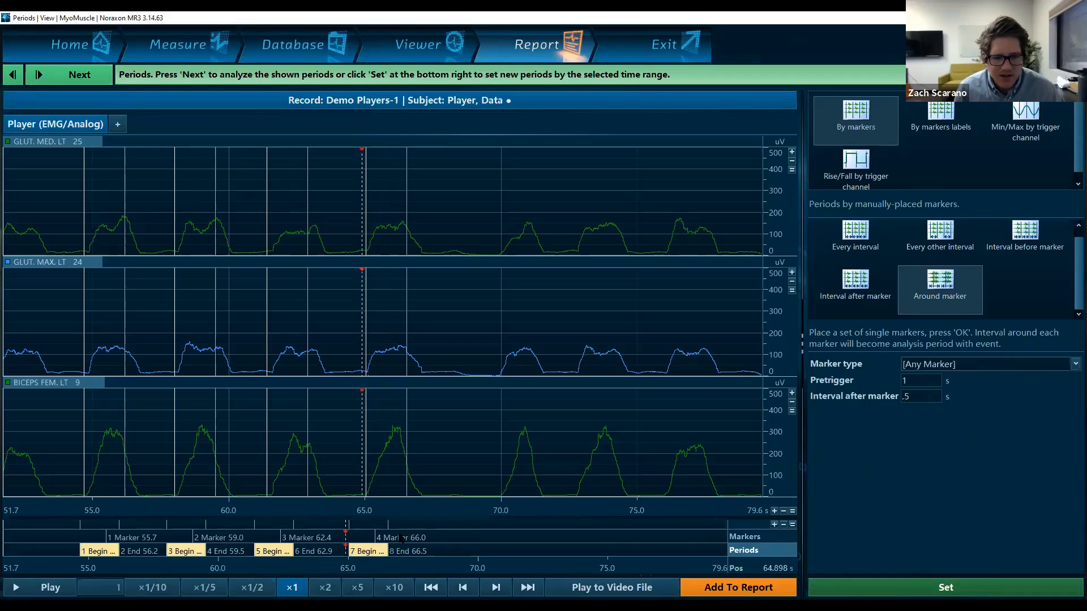
pyautogui.click(376, 532)
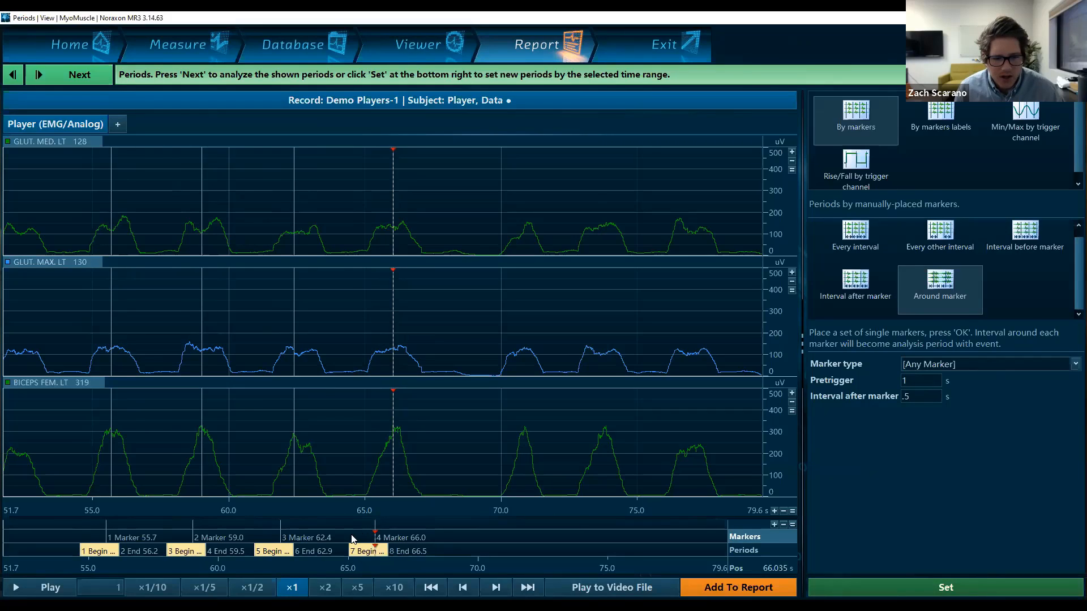
# Step: Highlight the 1 s before and the 0.5 s after the fourth marker to examine the extent of its Around marker period
pyautogui.click(348, 539)
pyautogui.moveTo(348, 541); pyautogui.dragTo(377, 538)
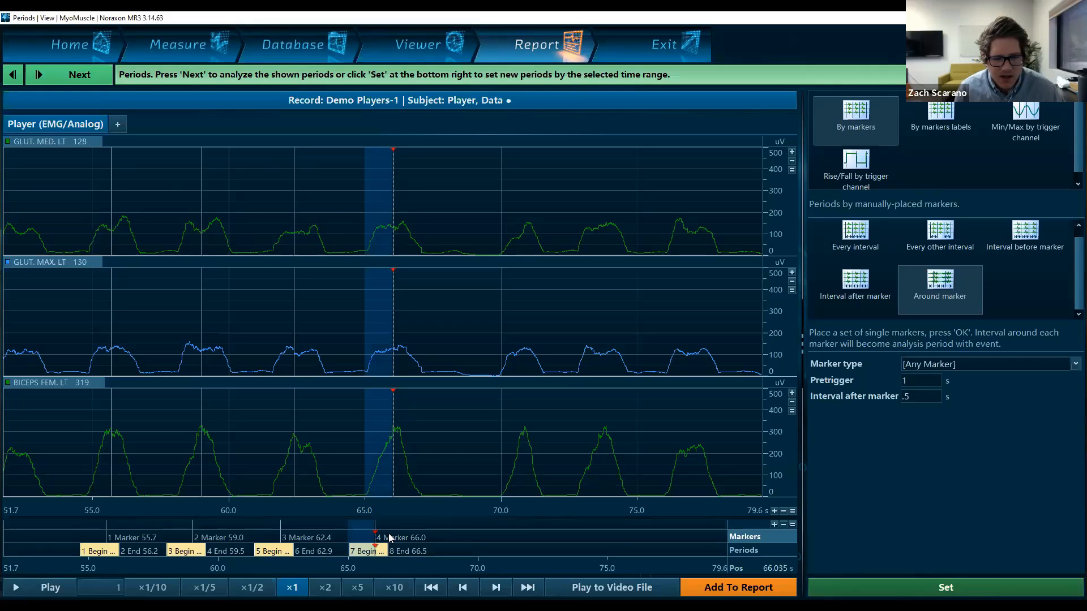
pyautogui.click(389, 538)
pyautogui.moveTo(389, 538); pyautogui.dragTo(377, 539)
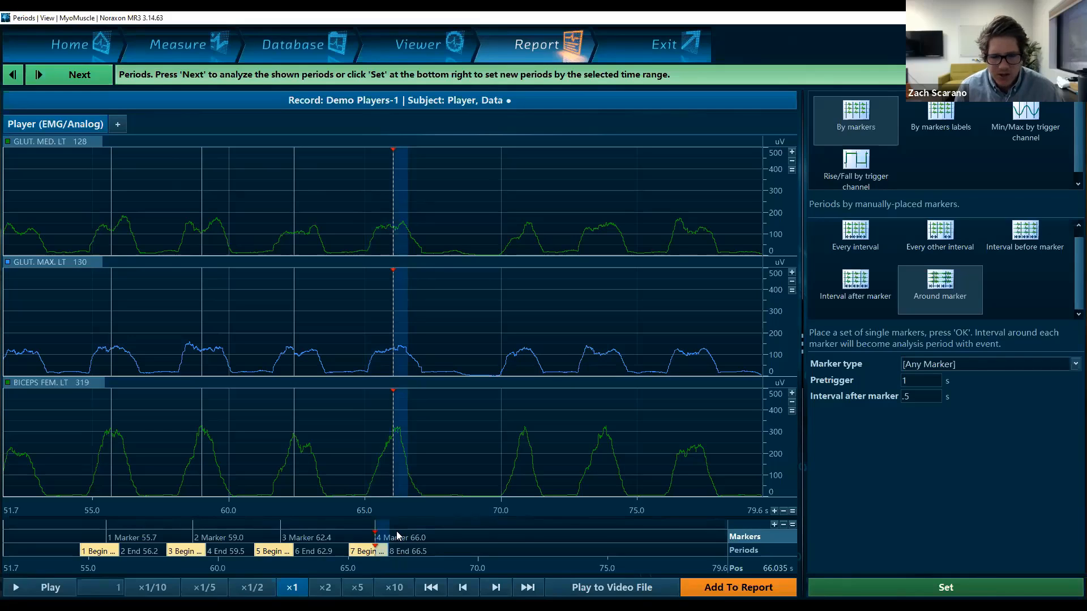
pyautogui.click(396, 535)
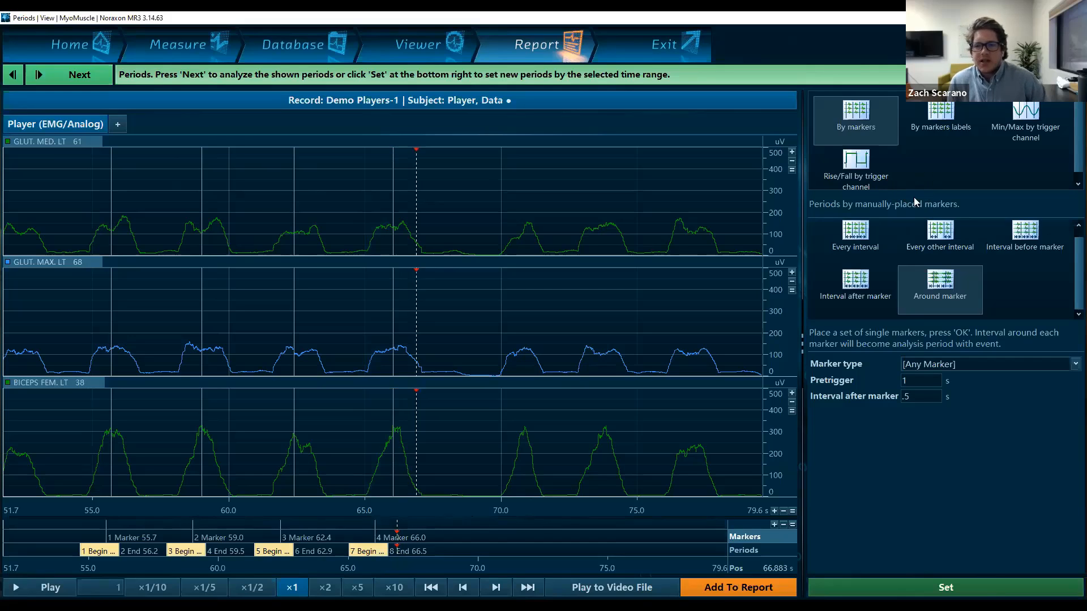
# Step: Switch the period definition to By markers labels and examine the marker name options for the beginning and end of the period
pyautogui.click(930, 125)
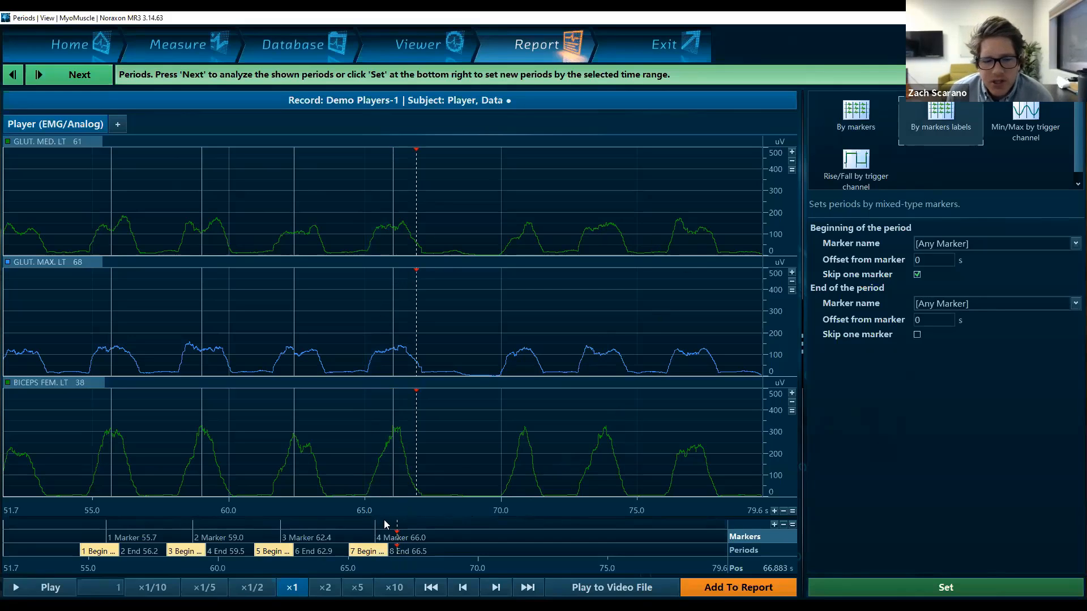
pyautogui.rightClick(376, 533)
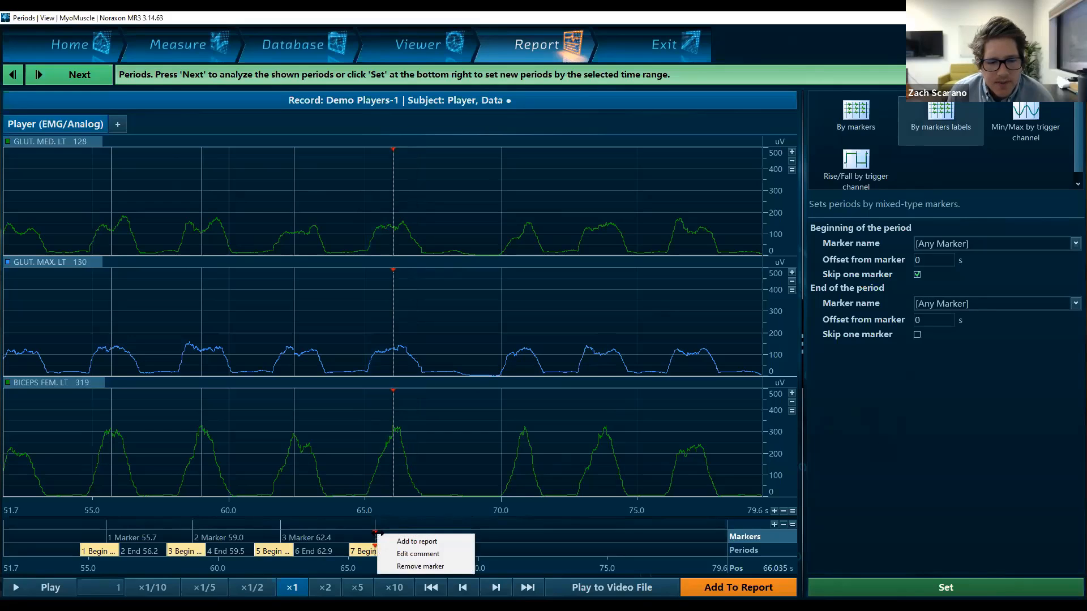
pyautogui.click(545, 537)
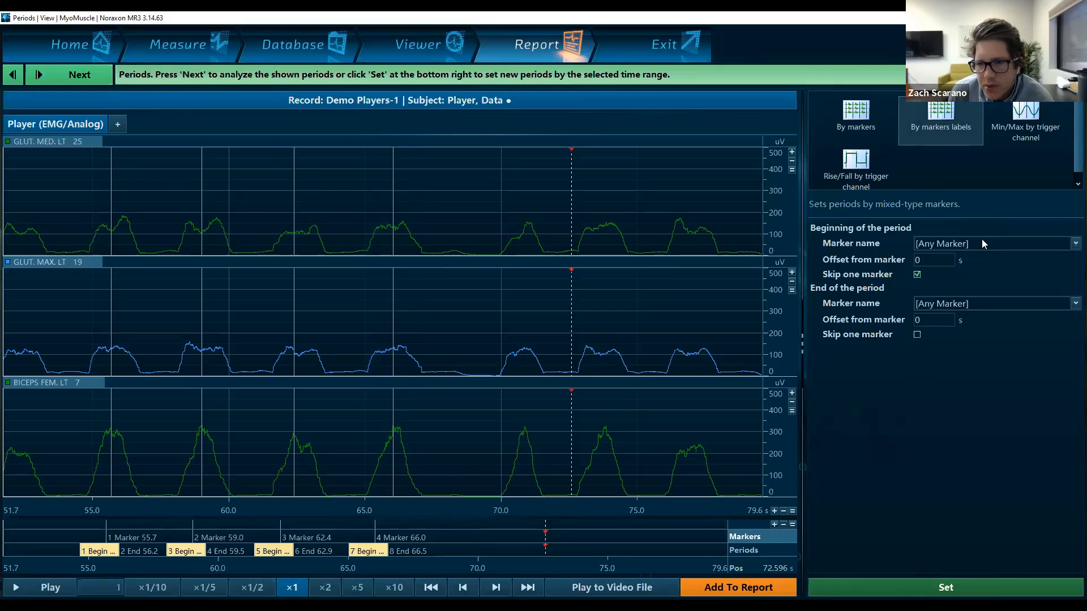
pyautogui.click(927, 249)
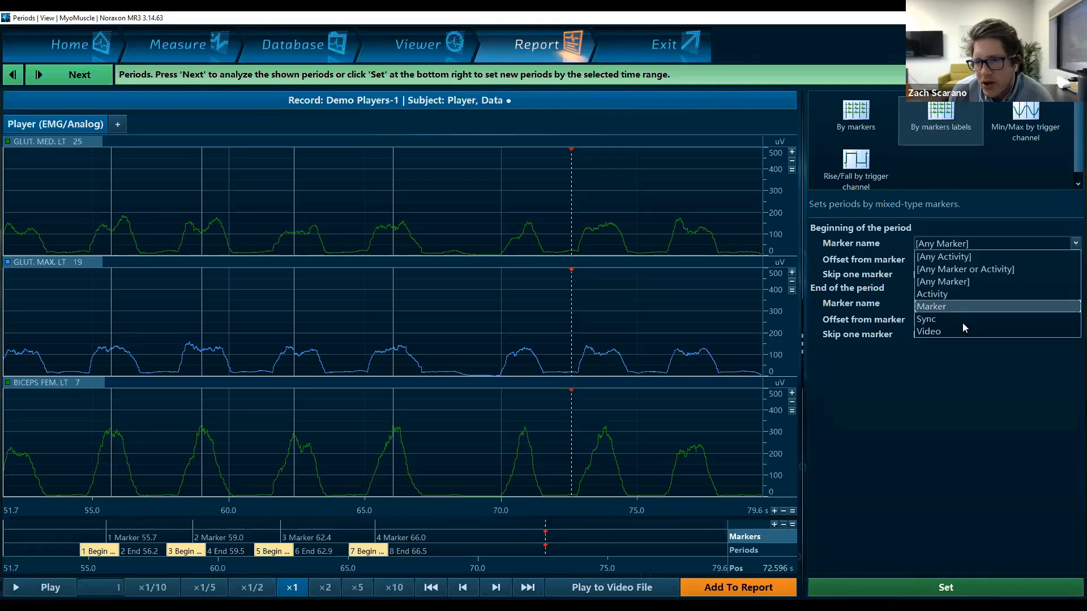
pyautogui.click(932, 383)
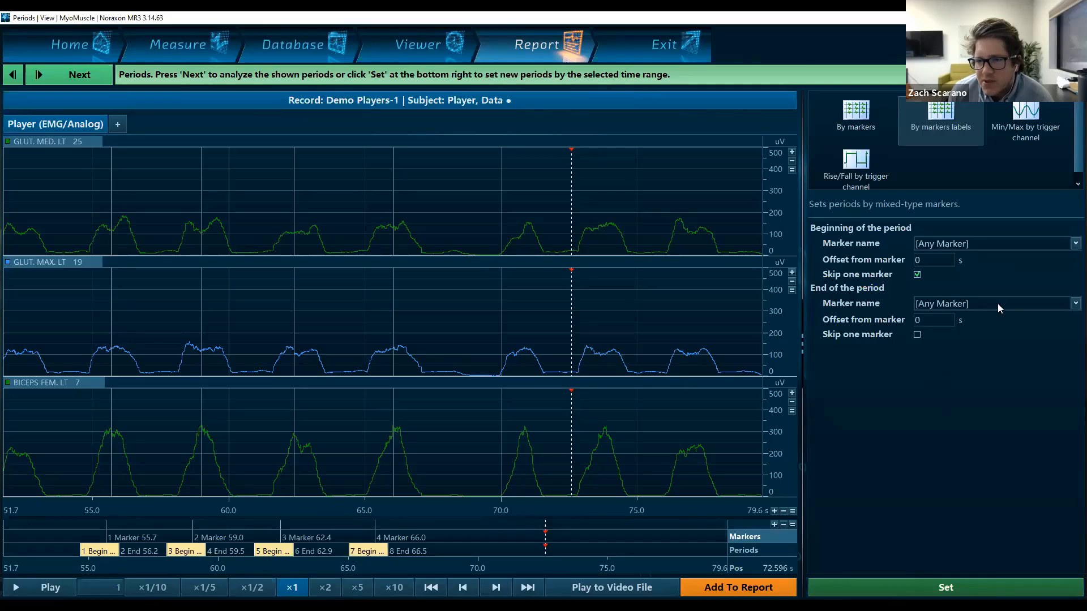
pyautogui.click(1000, 303)
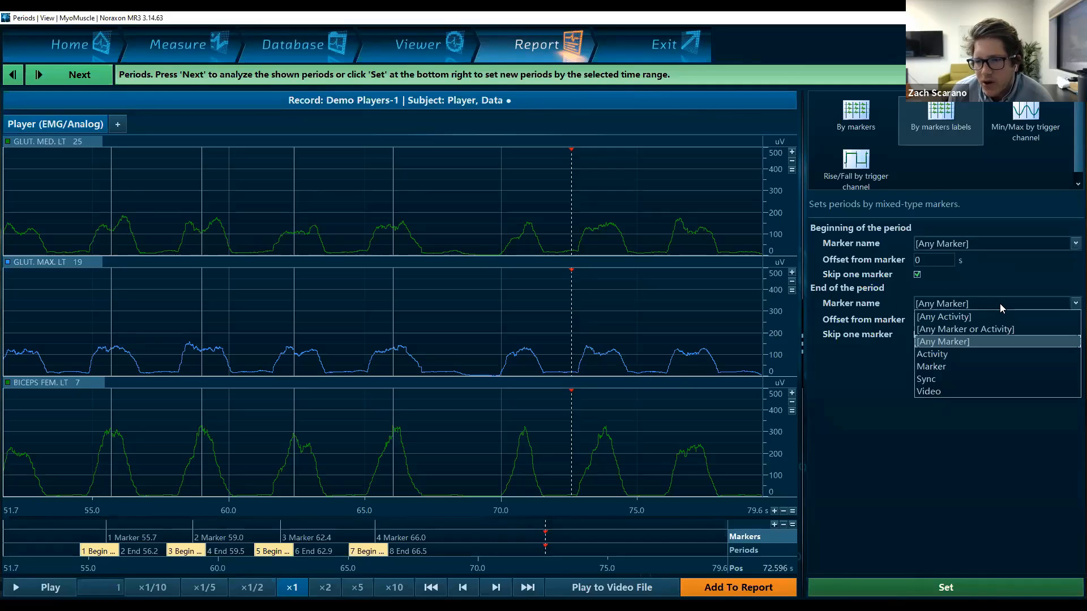
pyautogui.click(889, 470)
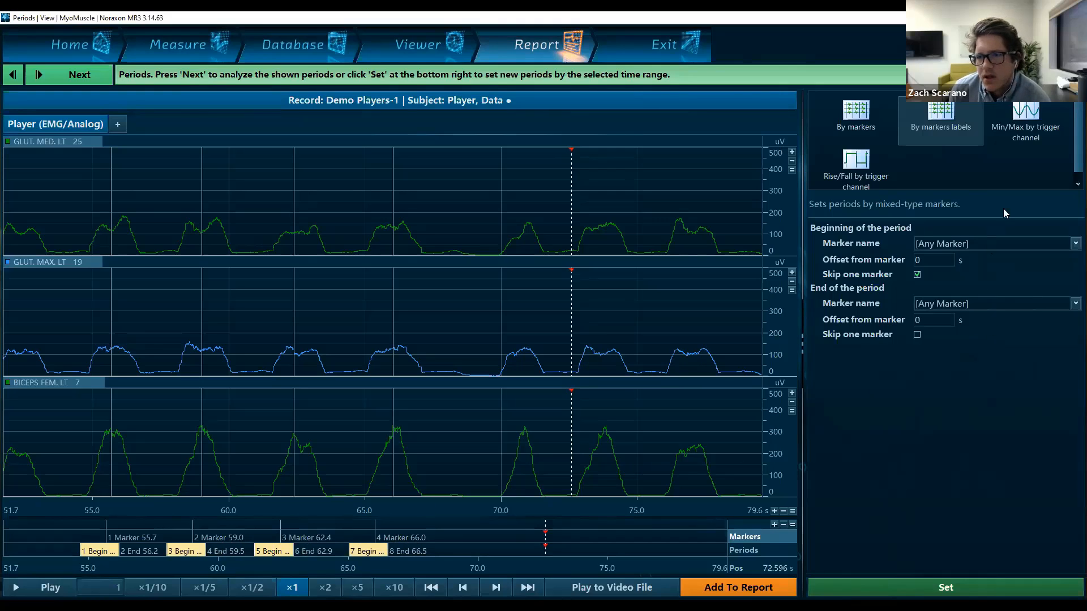
# Step: Apply Min to max periods triggered by GLUT. MED. LT with the Auto threshold and inspect their boundaries on the gluteus medius curve
pyautogui.click(1029, 135)
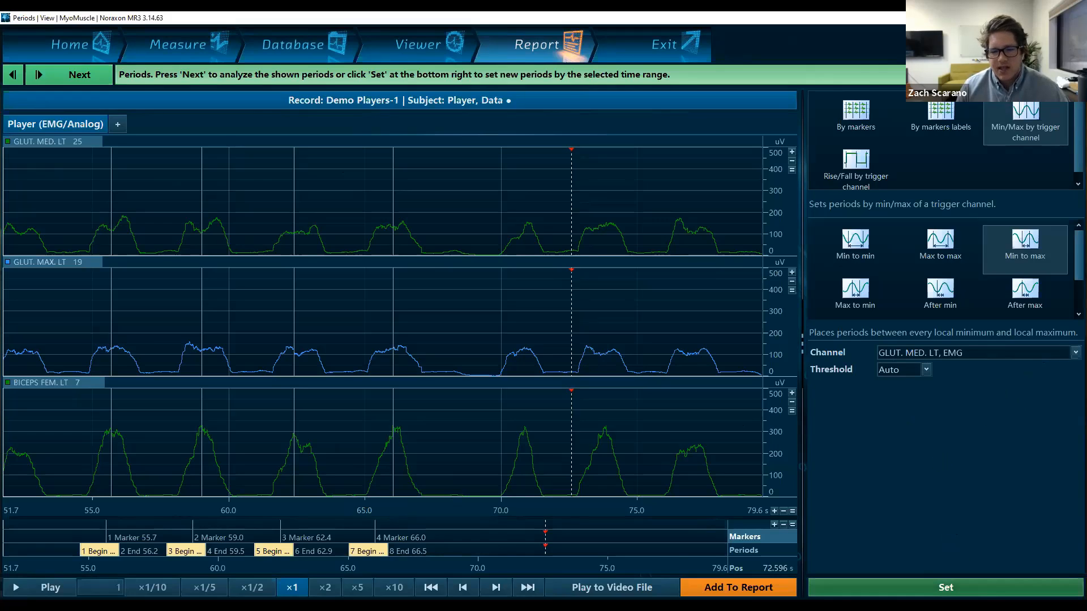
pyautogui.click(946, 587)
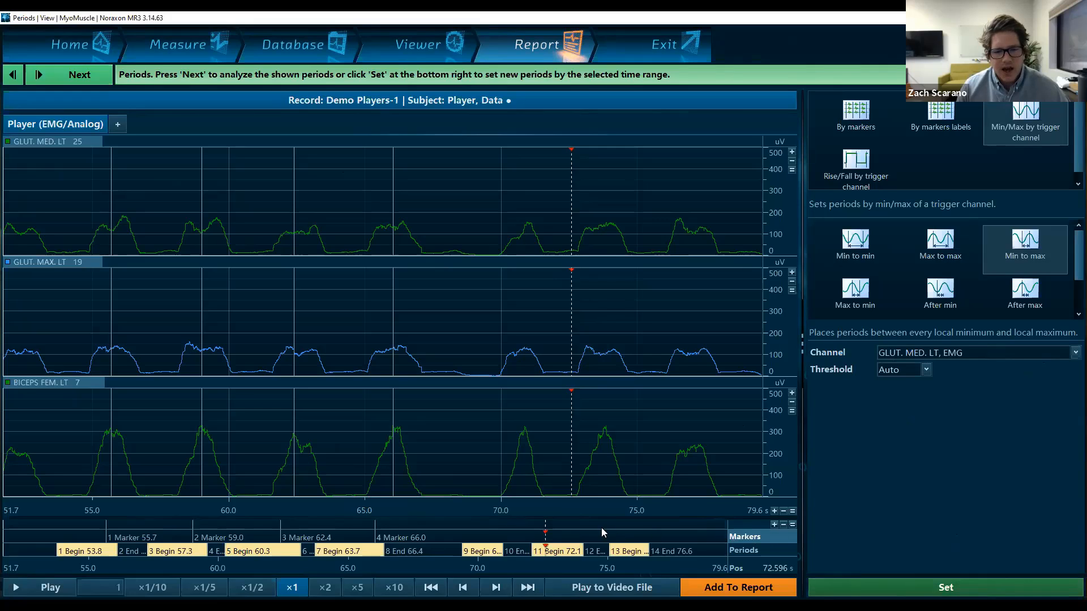
pyautogui.click(462, 552)
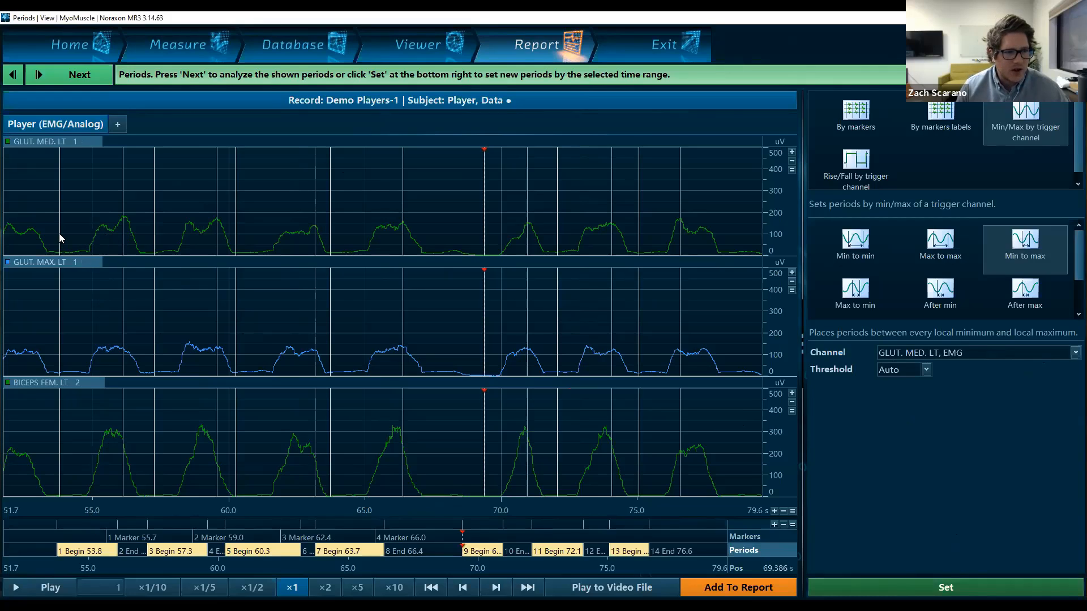
pyautogui.click(123, 229)
pyautogui.click(153, 240)
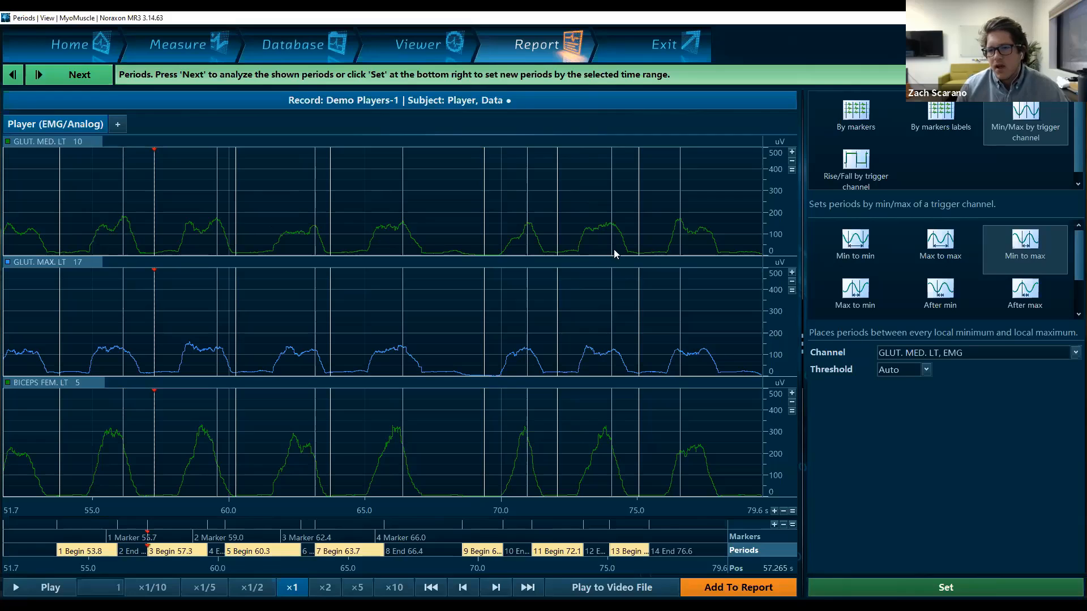
# Step: Change the Min to max threshold to Manual with a value of 50 uV and apply the periods
pyautogui.click(899, 372)
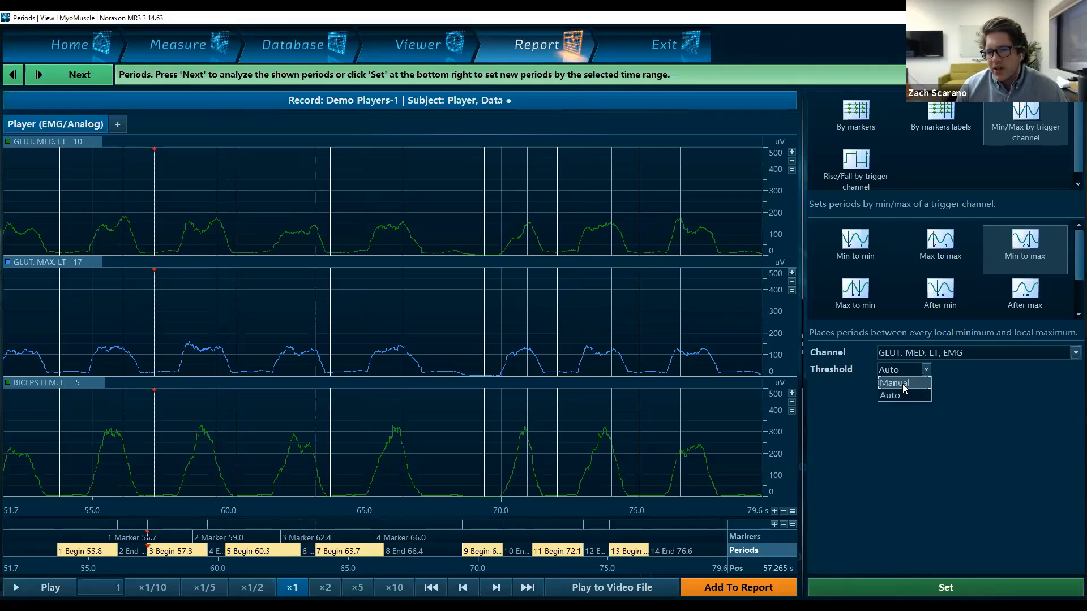
pyautogui.click(904, 384)
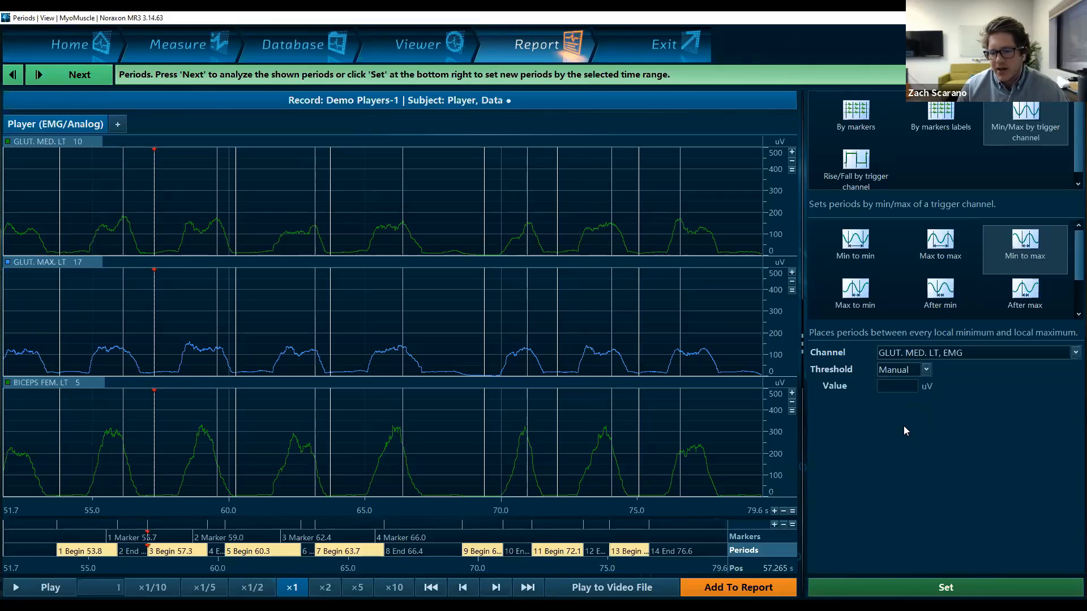
pyautogui.write('50')
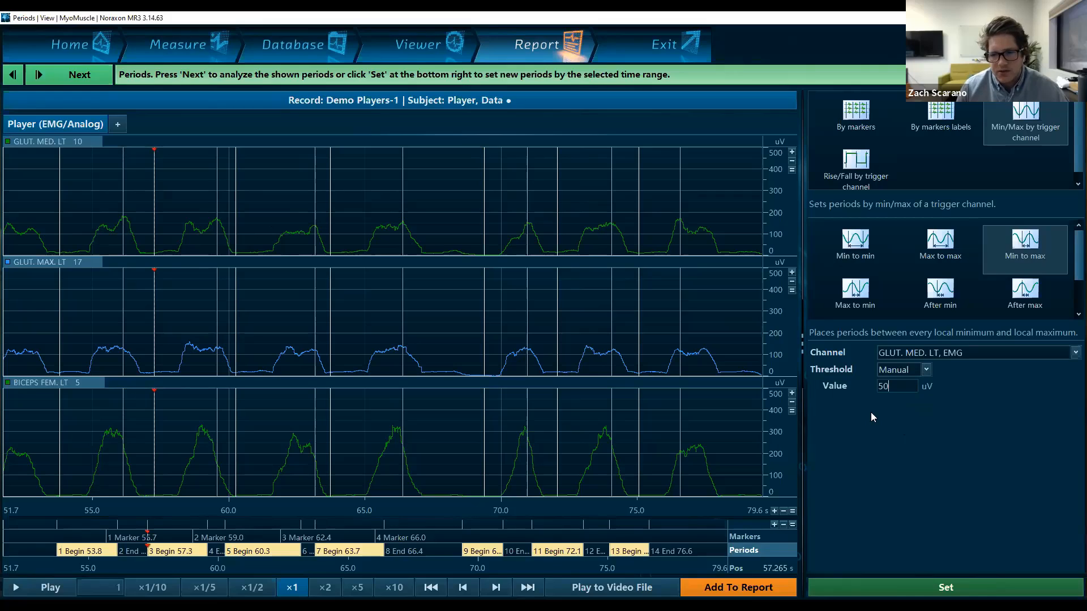
pyautogui.click(934, 591)
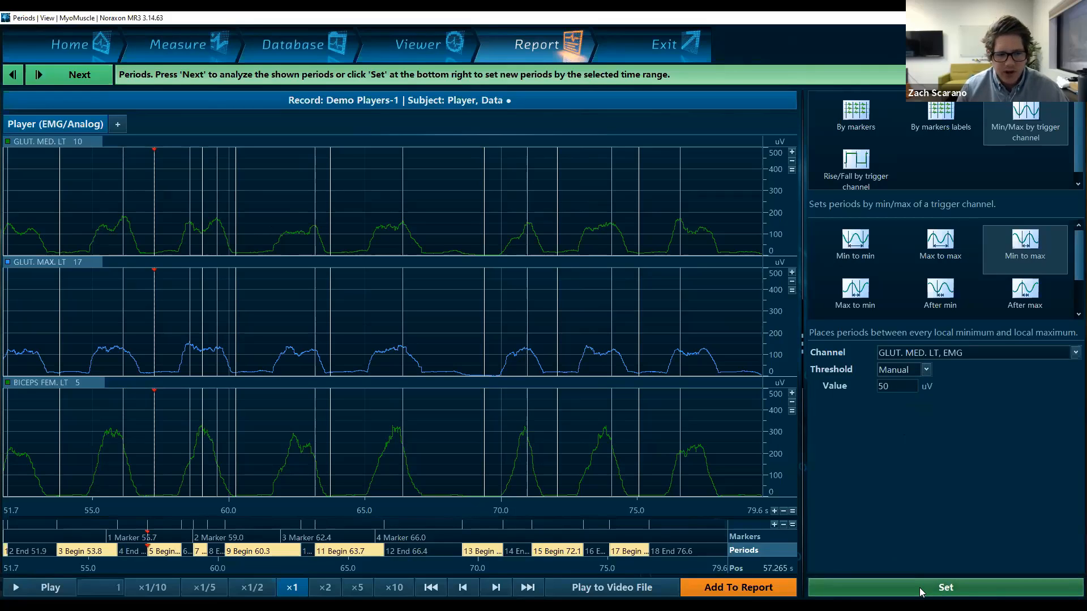
# Step: Return the Min to max threshold to Auto and reapply the periods
pyautogui.click(909, 371)
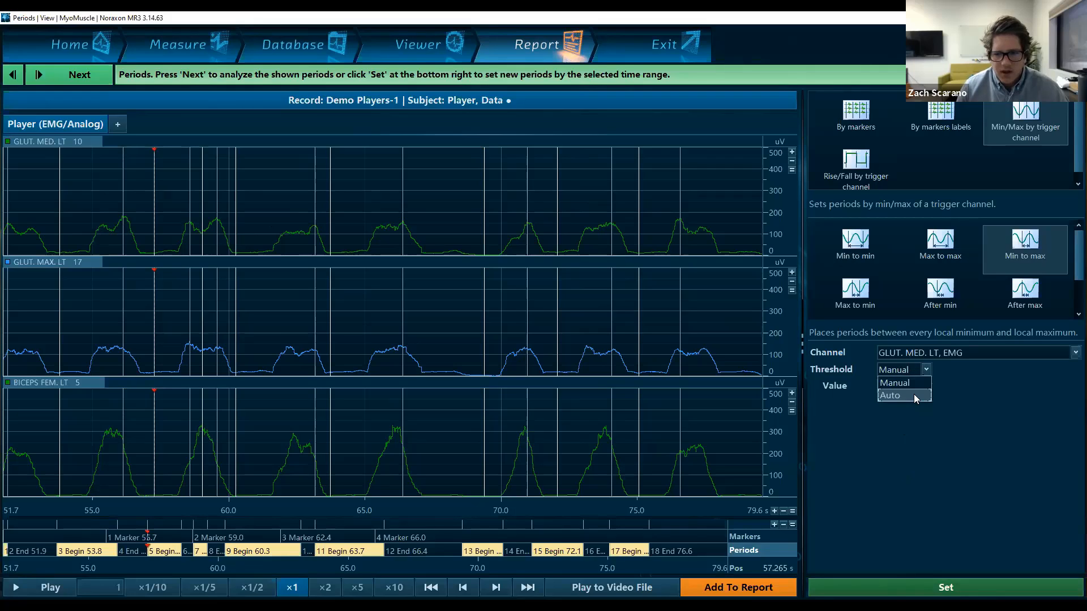
pyautogui.click(915, 396)
pyautogui.click(941, 589)
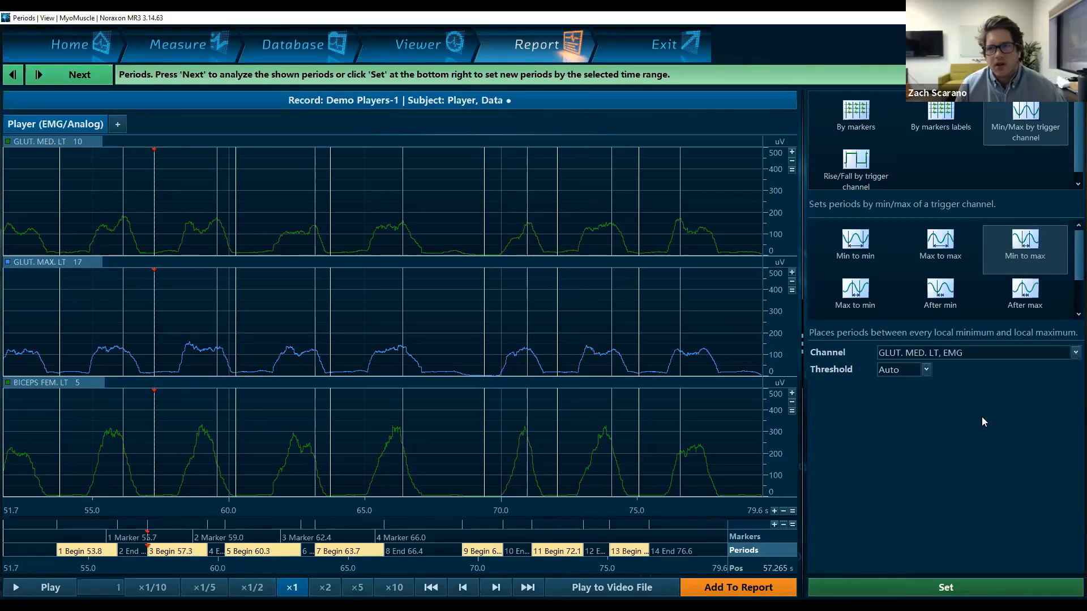
# Step: Define periods by Rise/Fall by trigger channel using Rise to fall, with GLUT. MED. LT as the trigger channel
pyautogui.click(870, 163)
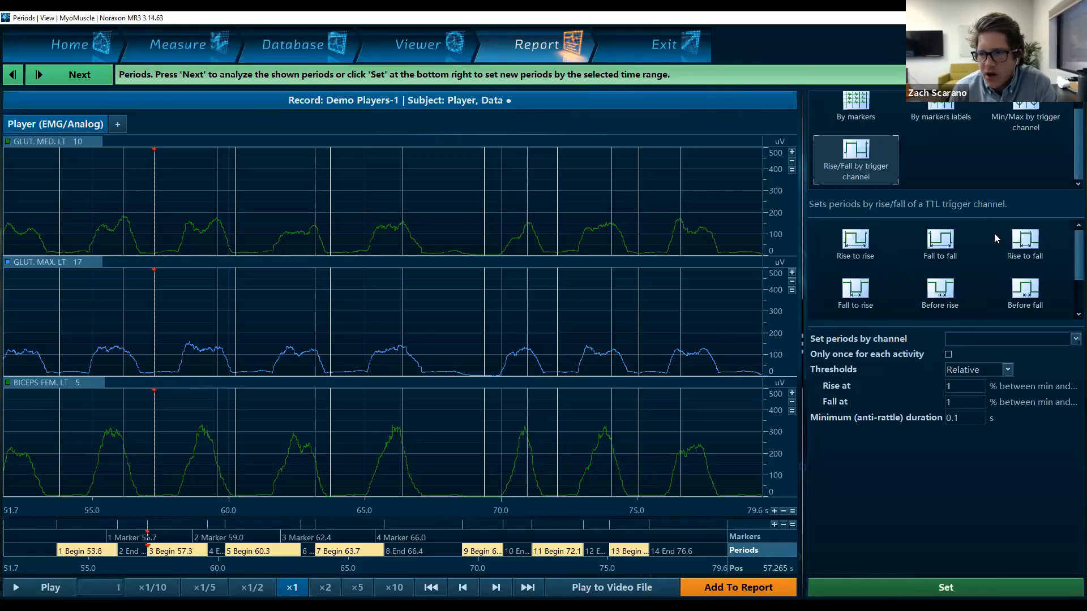
pyautogui.click(1013, 249)
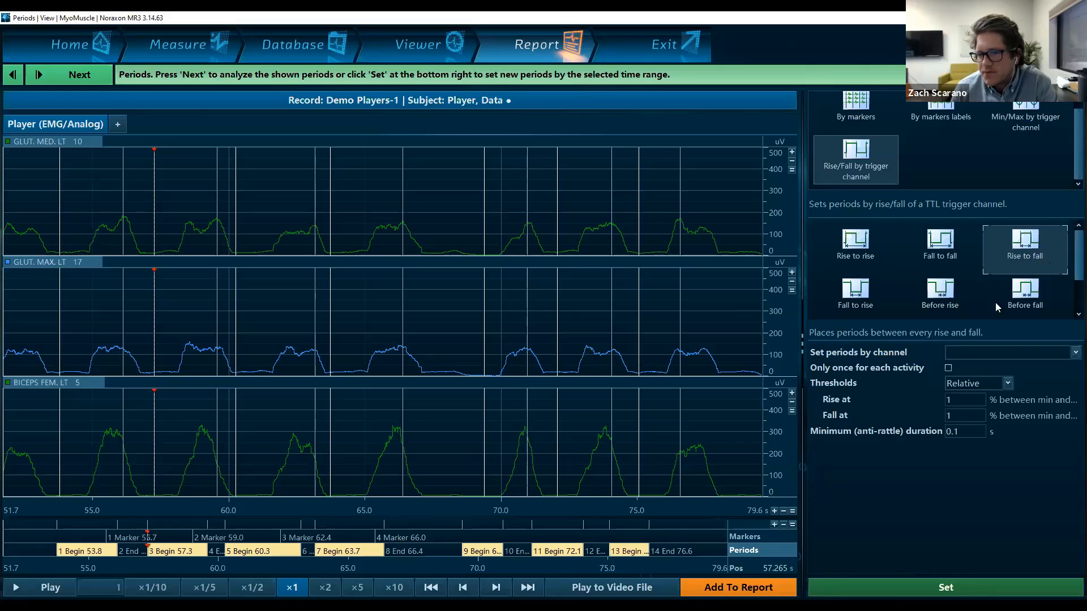
pyautogui.click(893, 351)
pyautogui.click(557, 226)
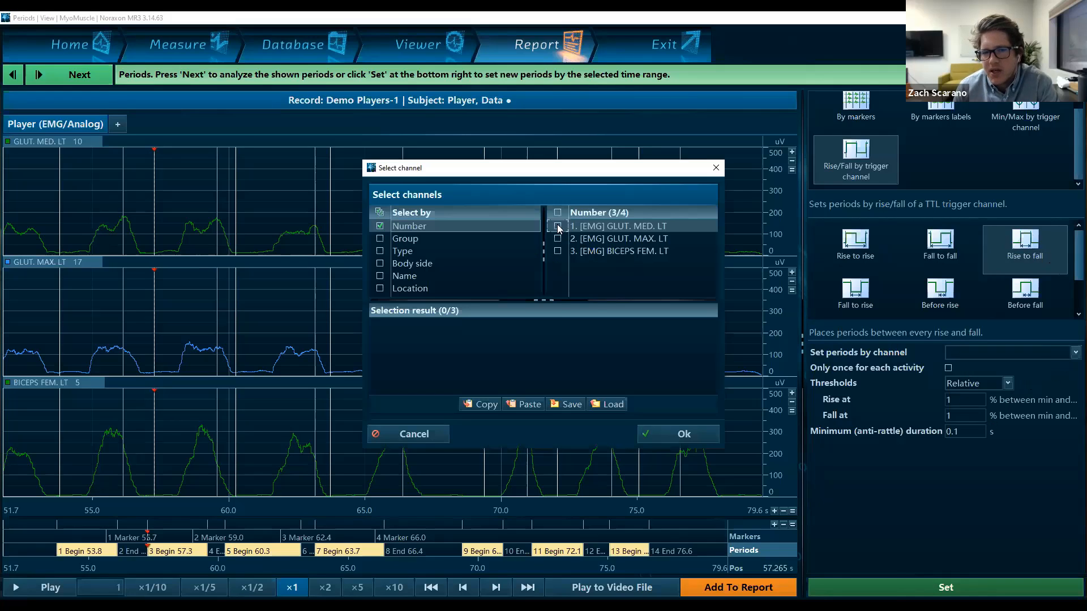
pyautogui.click(672, 433)
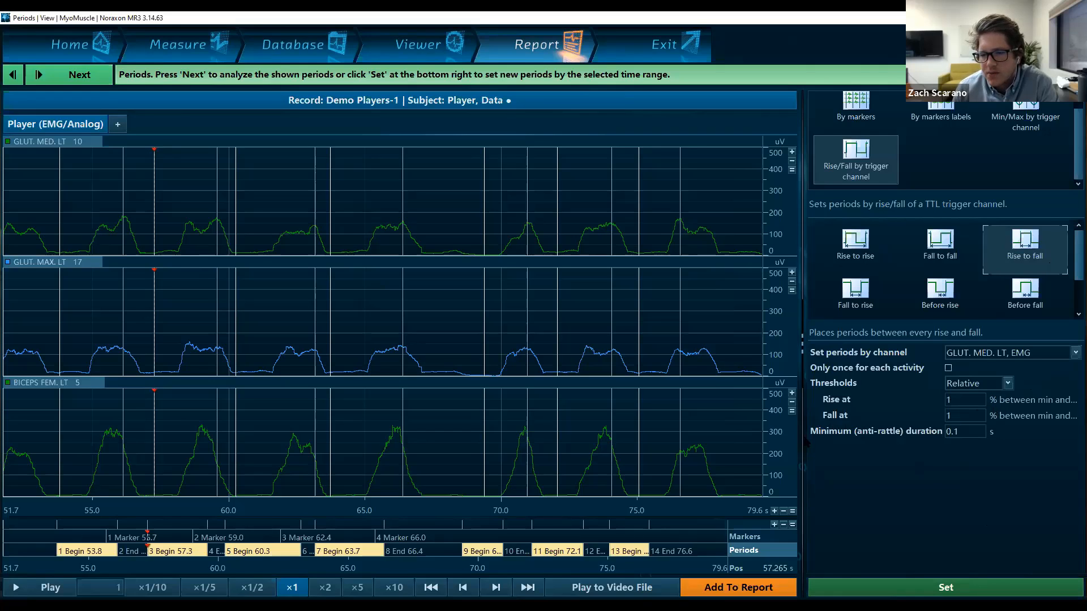
# Step: Widen the period settings area and try Absolute thresholds for rise and fall before returning them to Relative
pyautogui.moveTo(804, 436); pyautogui.dragTo(668, 445)
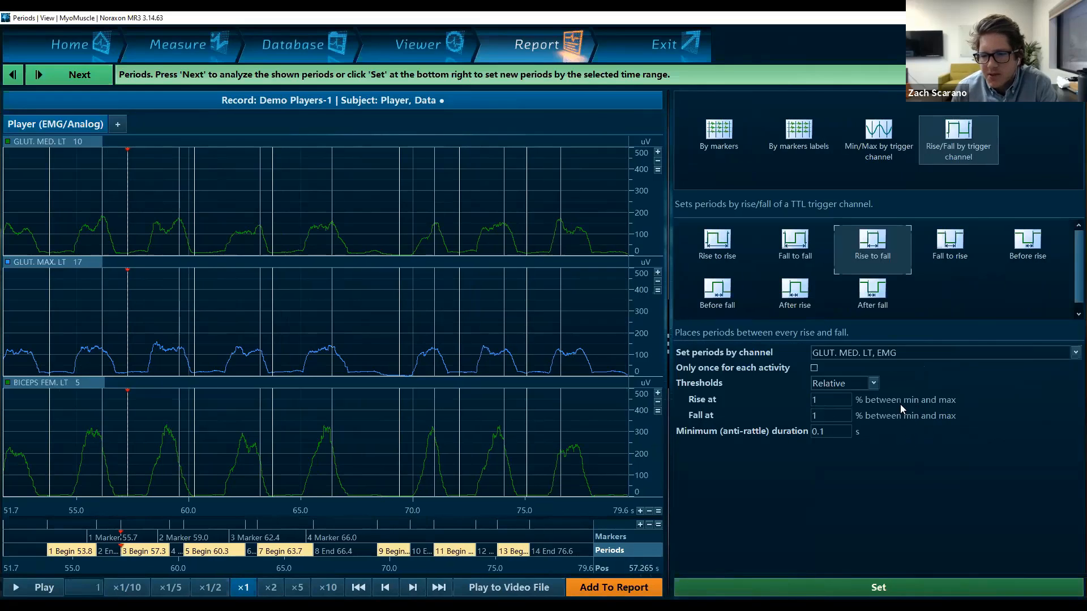
pyautogui.click(875, 384)
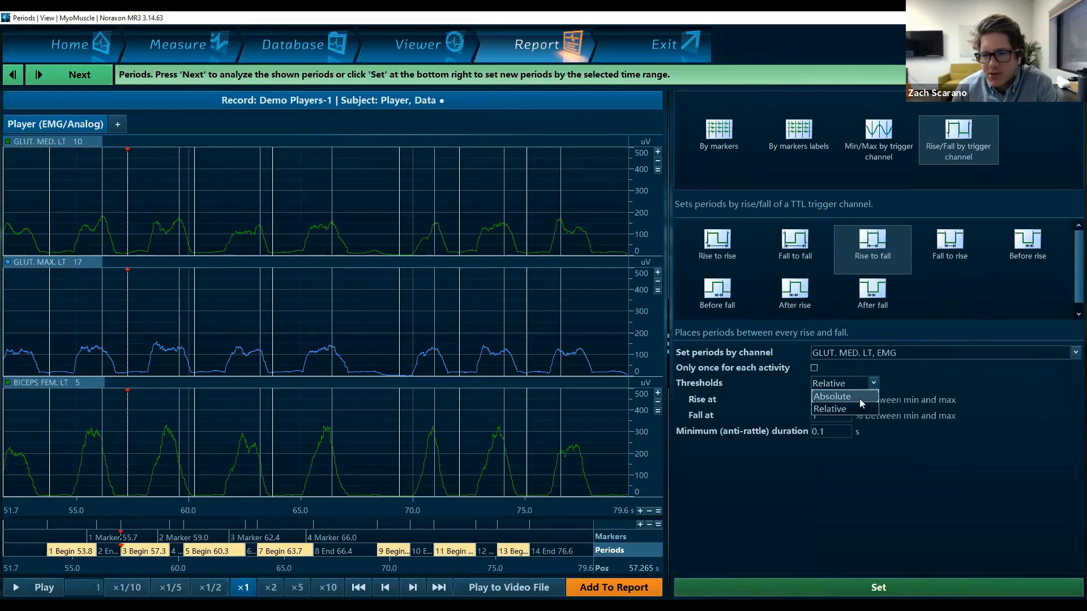
pyautogui.click(859, 398)
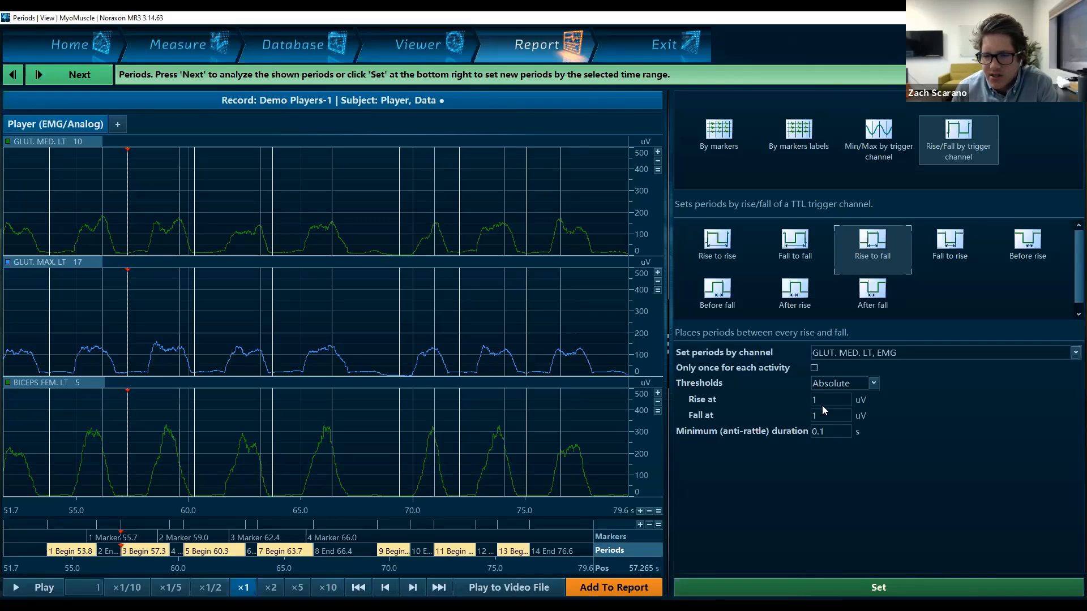
pyautogui.press('Tab')
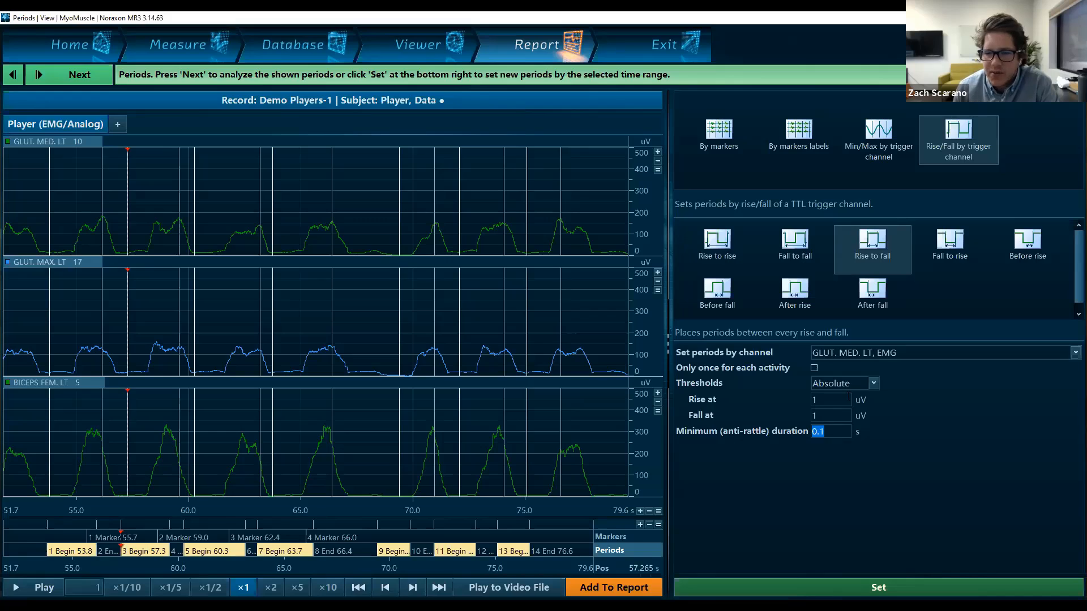
pyautogui.click(858, 380)
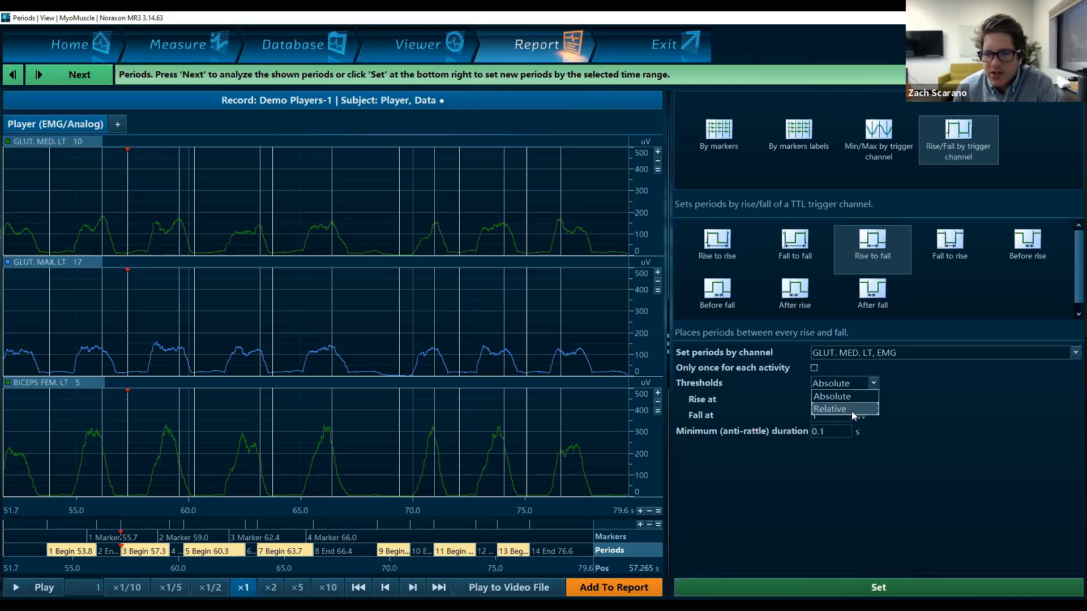
pyautogui.click(851, 411)
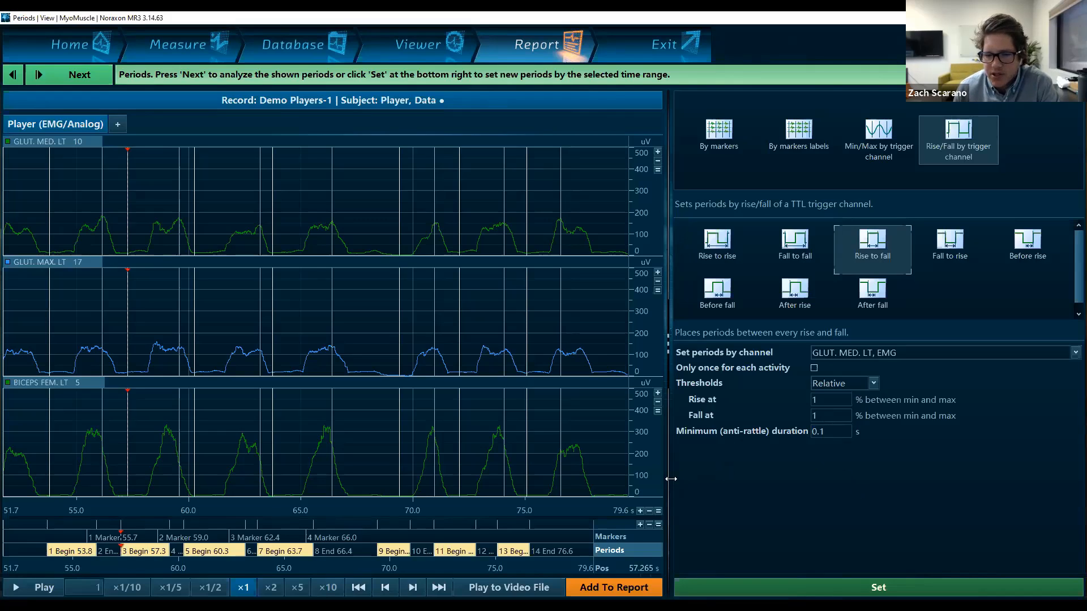
# Step: Set the relative rise and fall thresholds to 10 %, apply the periods, and inspect the short period near 58 s up close
pyautogui.moveTo(672, 478); pyautogui.dragTo(714, 477)
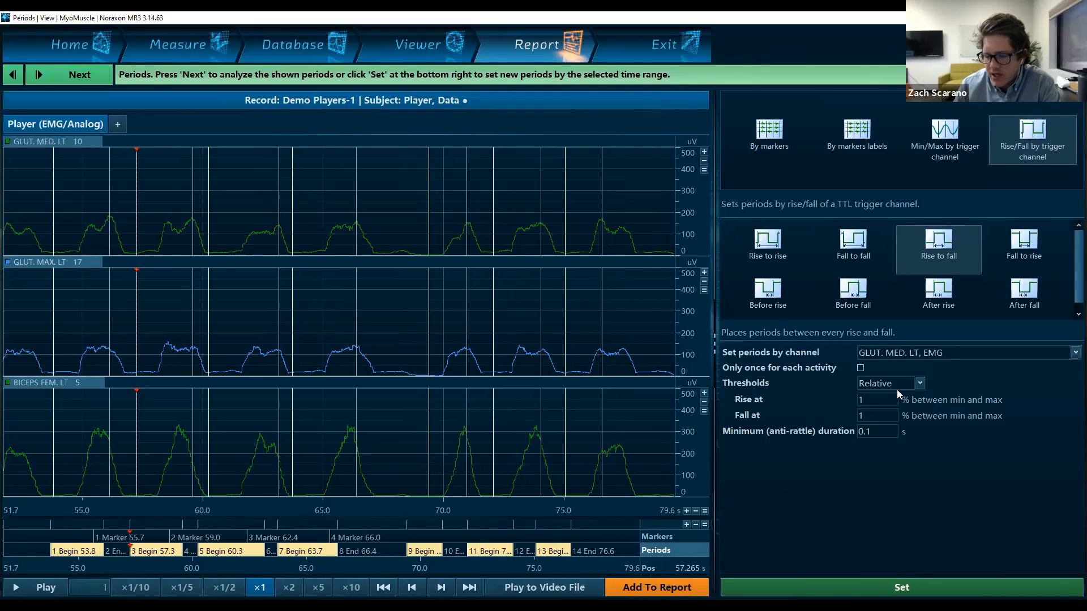
pyautogui.click(884, 418)
pyautogui.write('1')
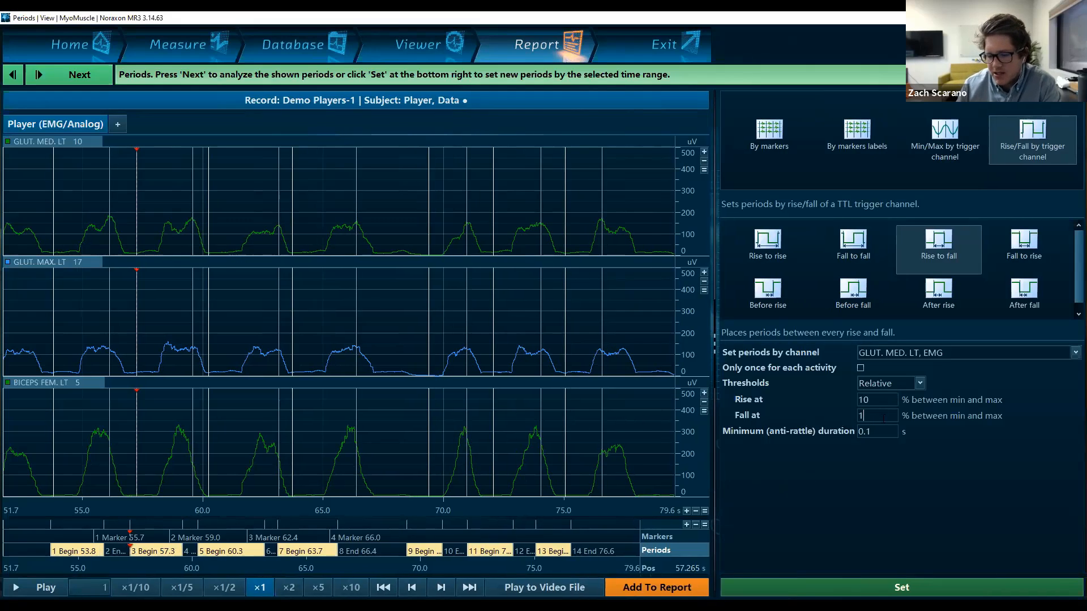
pyautogui.write('0')
pyautogui.click(901, 588)
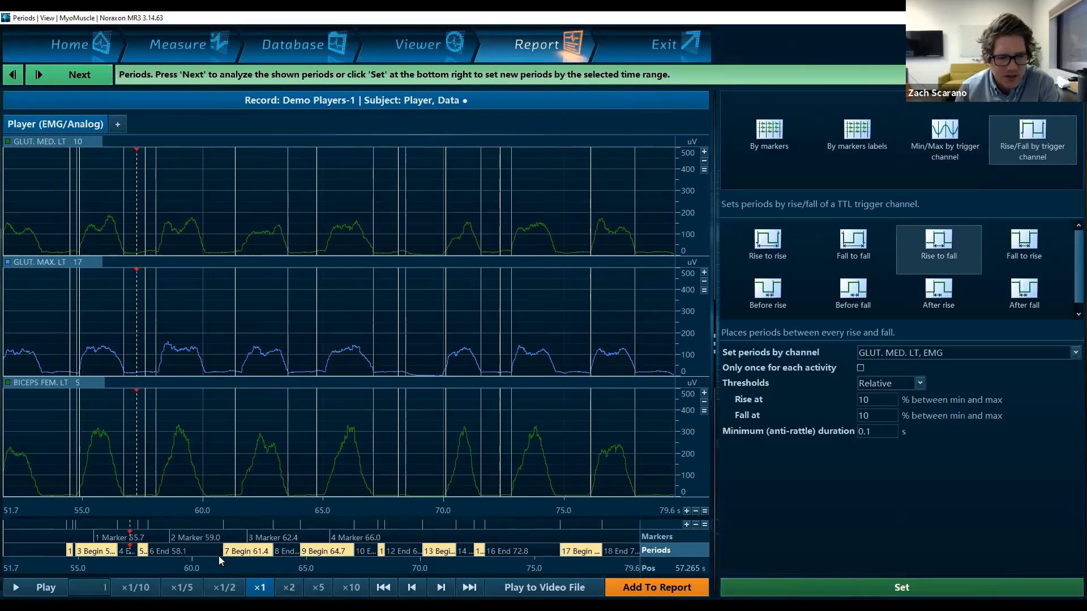
pyautogui.moveTo(129, 553); pyautogui.dragTo(147, 552)
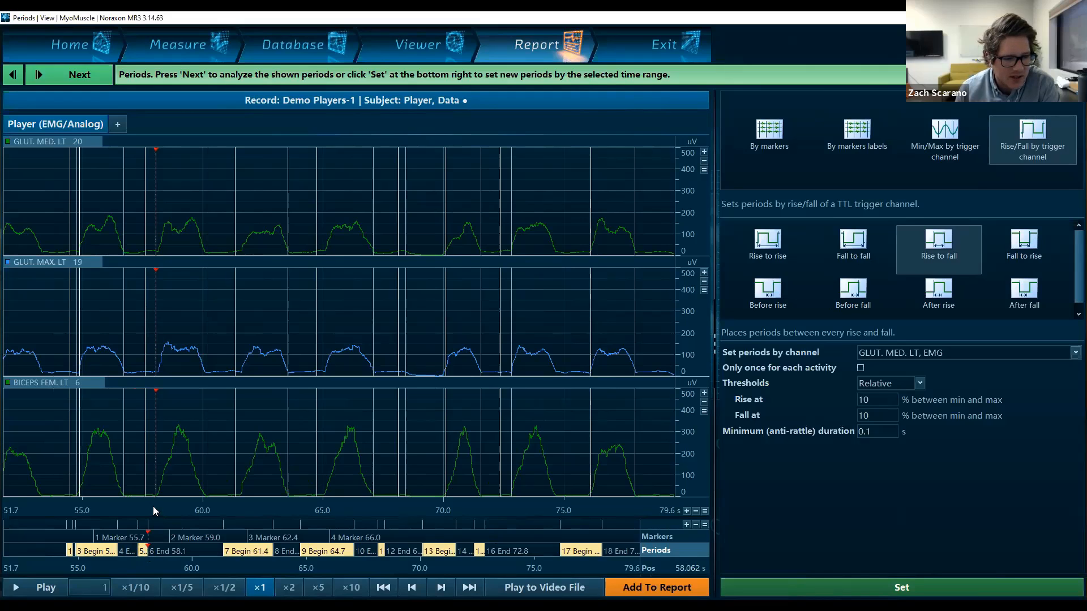
pyautogui.scroll(5, 153, 496)
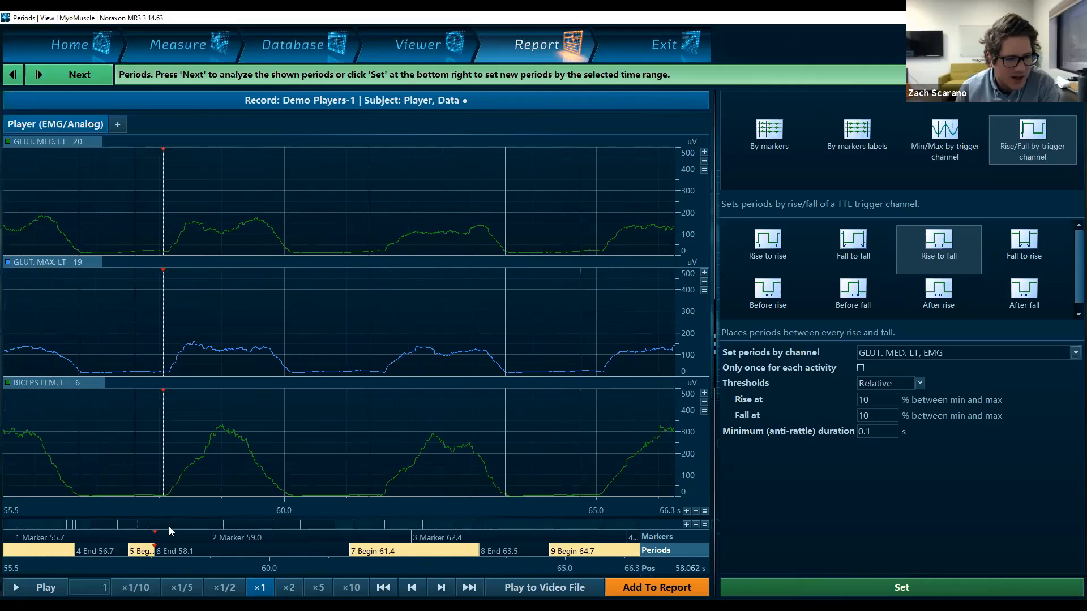
# Step: Try relative rise and fall thresholds of 1 % and apply the periods
pyautogui.scroll(-2, 146, 484)
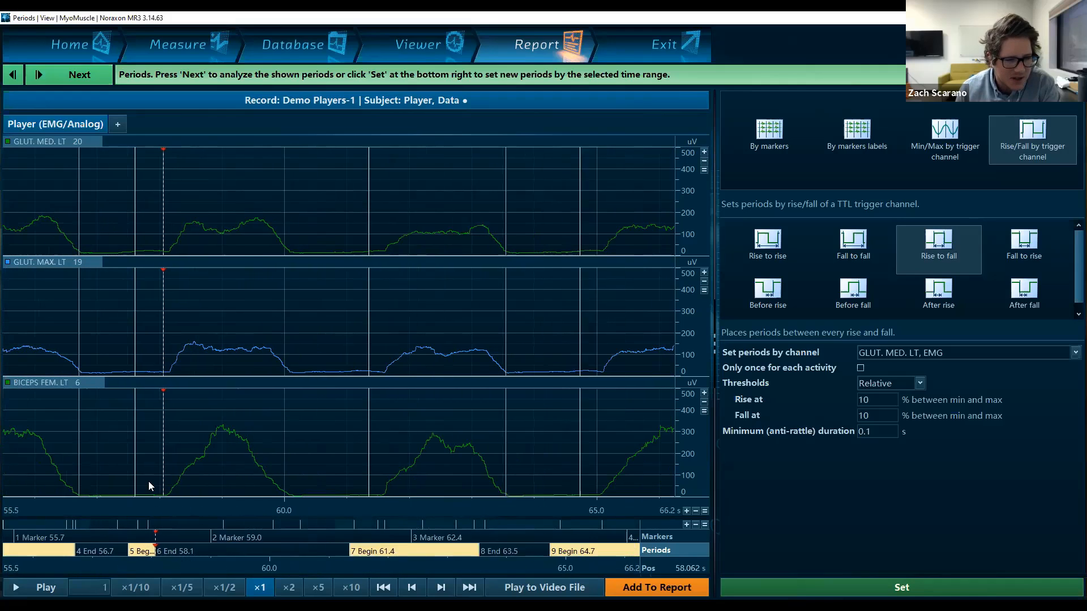
pyautogui.scroll(-2, 148, 481)
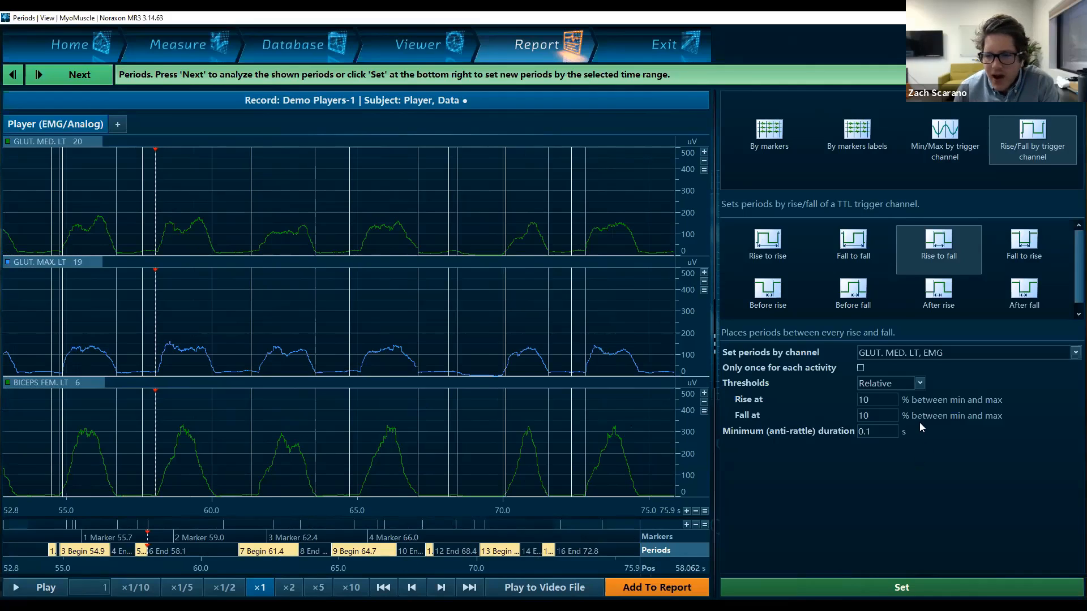
pyautogui.moveTo(886, 403); pyautogui.dragTo(863, 400)
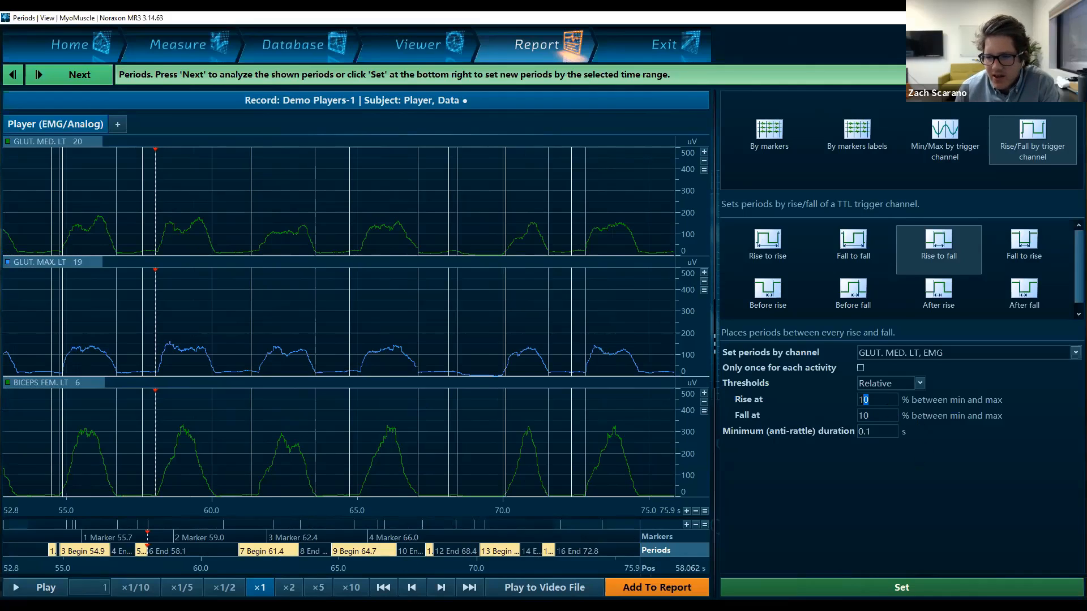
pyautogui.press('BackSpace')
pyautogui.click(882, 414)
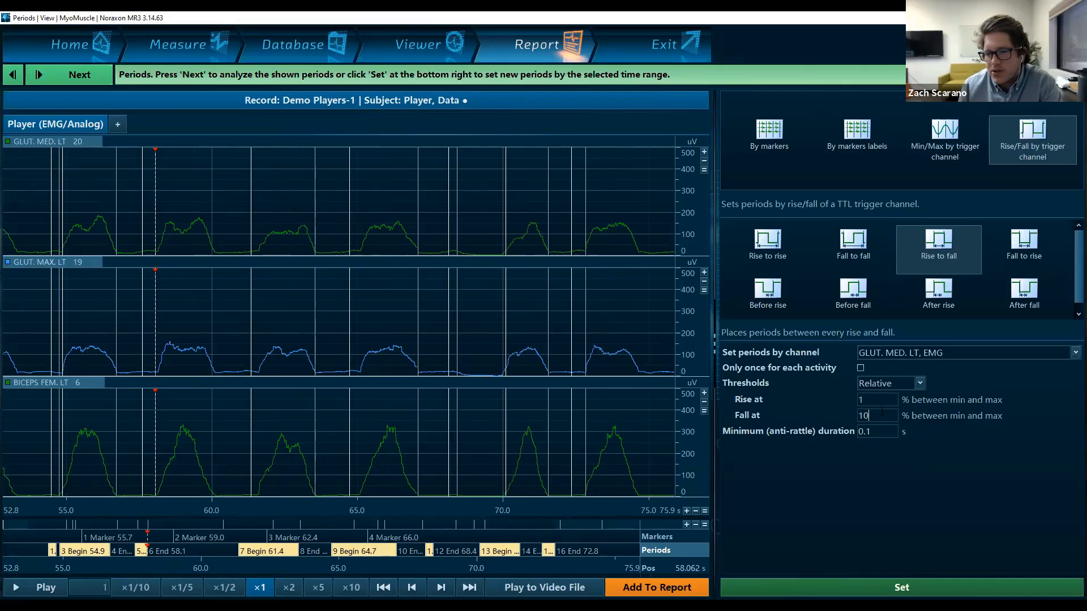
pyautogui.press('BackSpace')
pyautogui.click(866, 587)
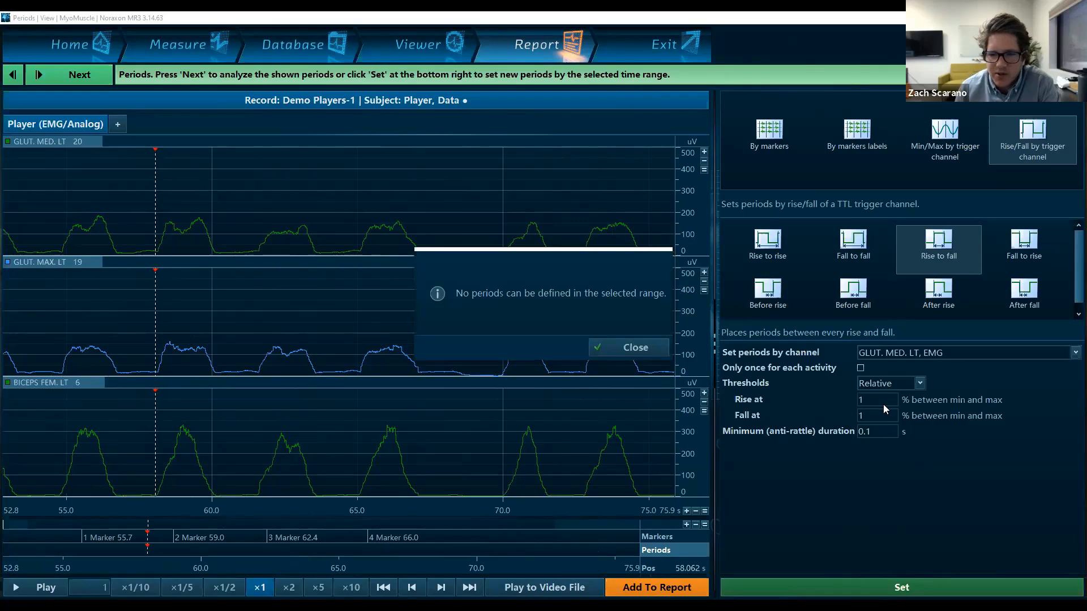
pyautogui.click(636, 347)
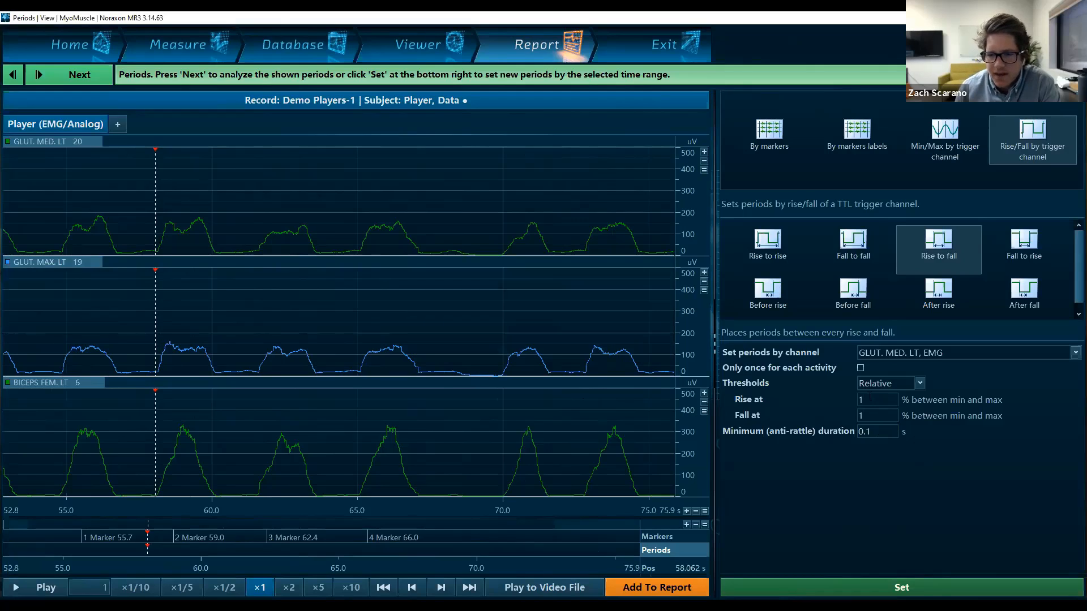
# Step: Set the relative rise and fall thresholds to 50 %, apply the periods, and place the cursor at the end of the short period near 71 s
pyautogui.press('BackSpace')
pyautogui.write('50')
pyautogui.click(877, 416)
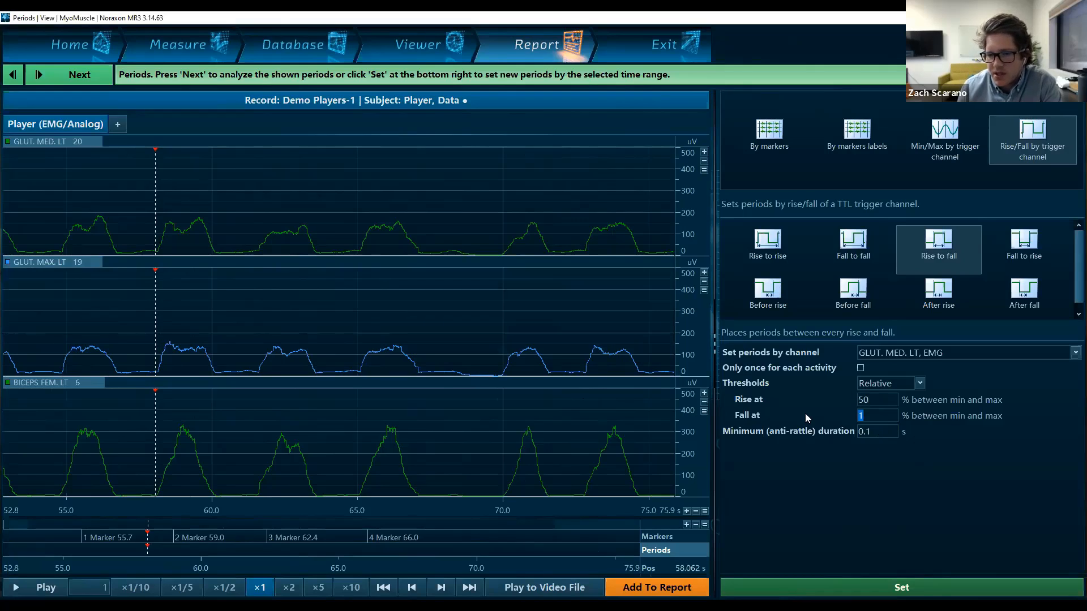
pyautogui.press('BackSpace')
pyautogui.write('50')
pyautogui.click(882, 579)
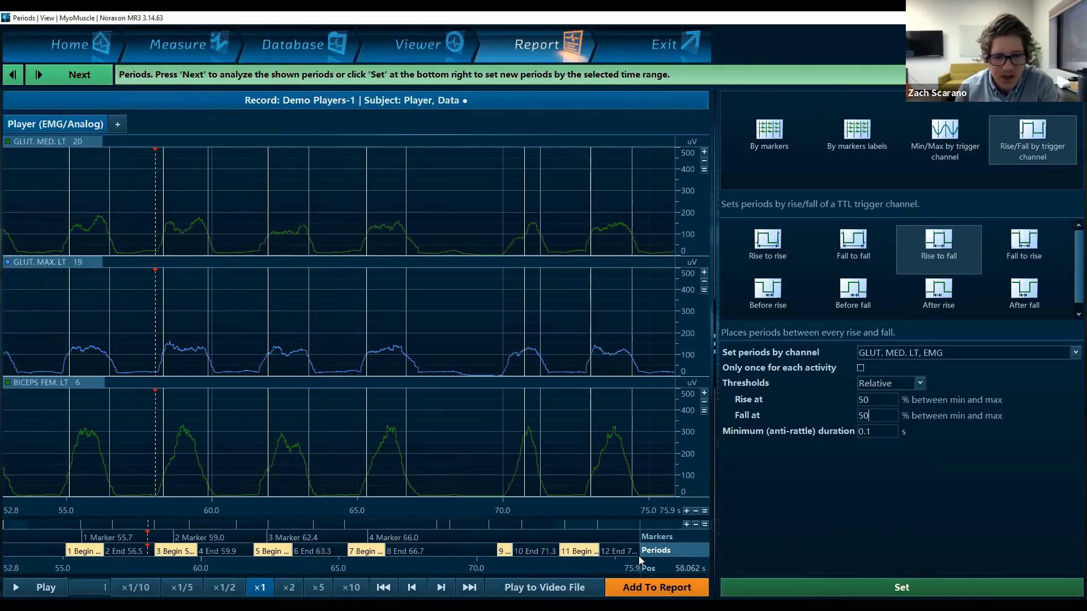
pyautogui.click(518, 552)
pyautogui.moveTo(518, 553); pyautogui.dragTo(512, 552)
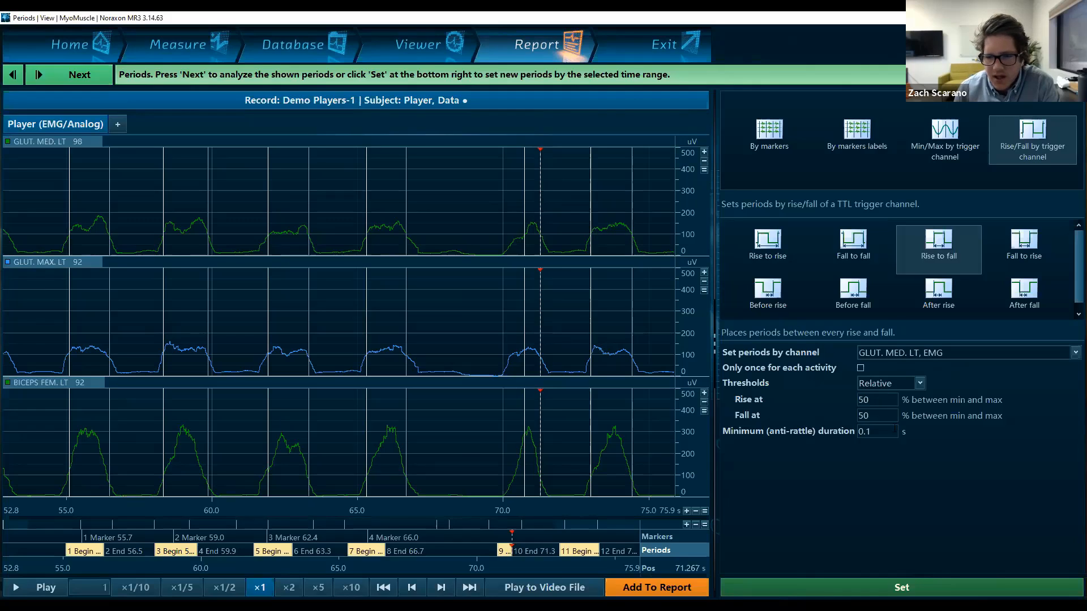
# Step: Try minimum (anti-rattle) durations of 0.2 s and 0.5 s, settle on 0.01 s, and reapply the periods
pyautogui.moveTo(867, 431); pyautogui.dragTo(939, 428)
pyautogui.write('2')
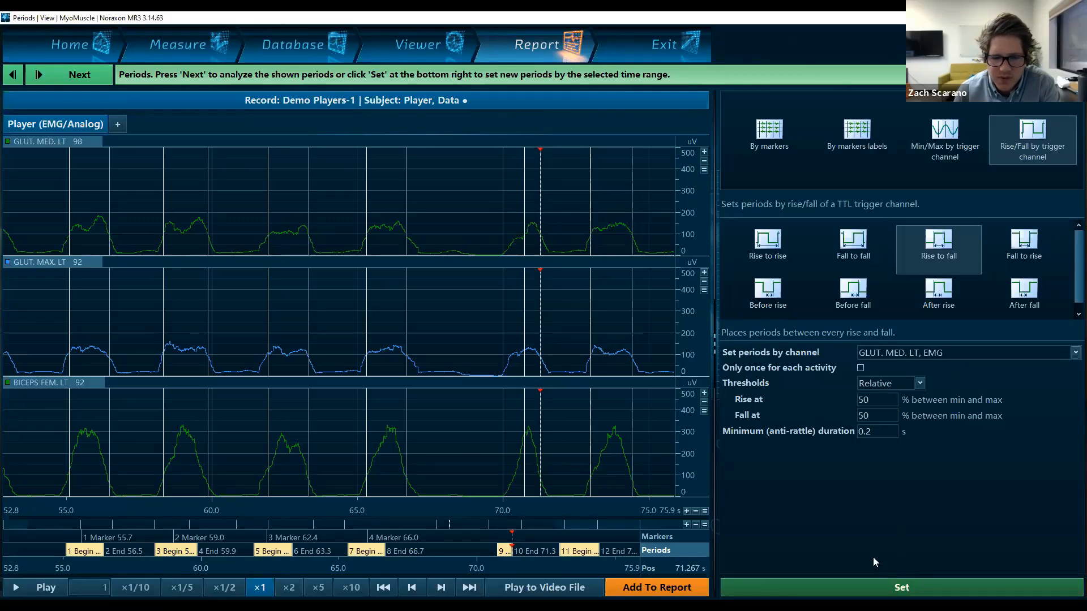
pyautogui.moveTo(872, 432); pyautogui.dragTo(865, 432)
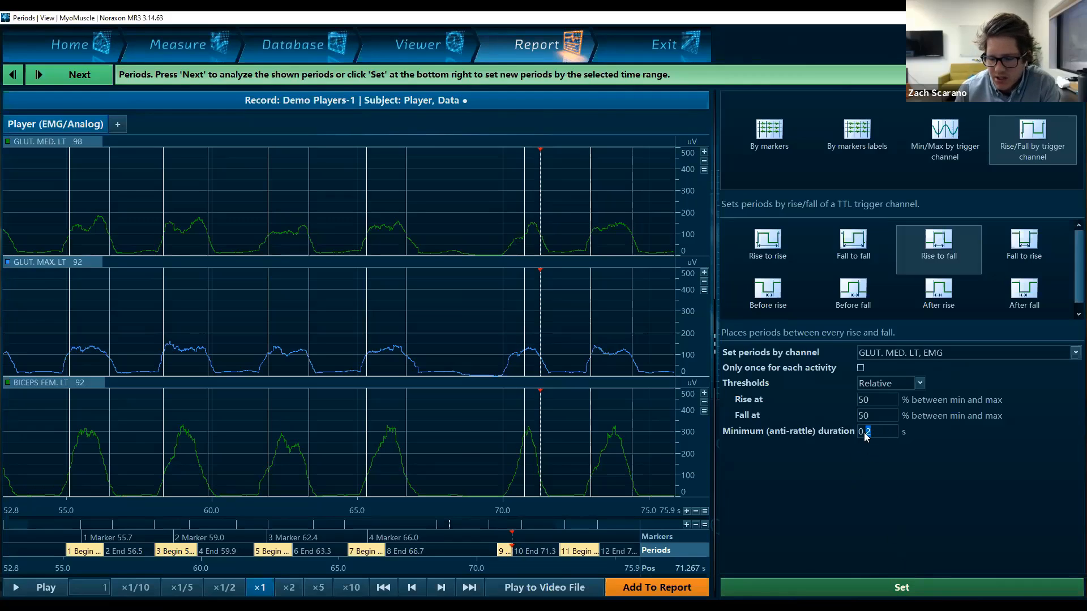
pyautogui.write('5')
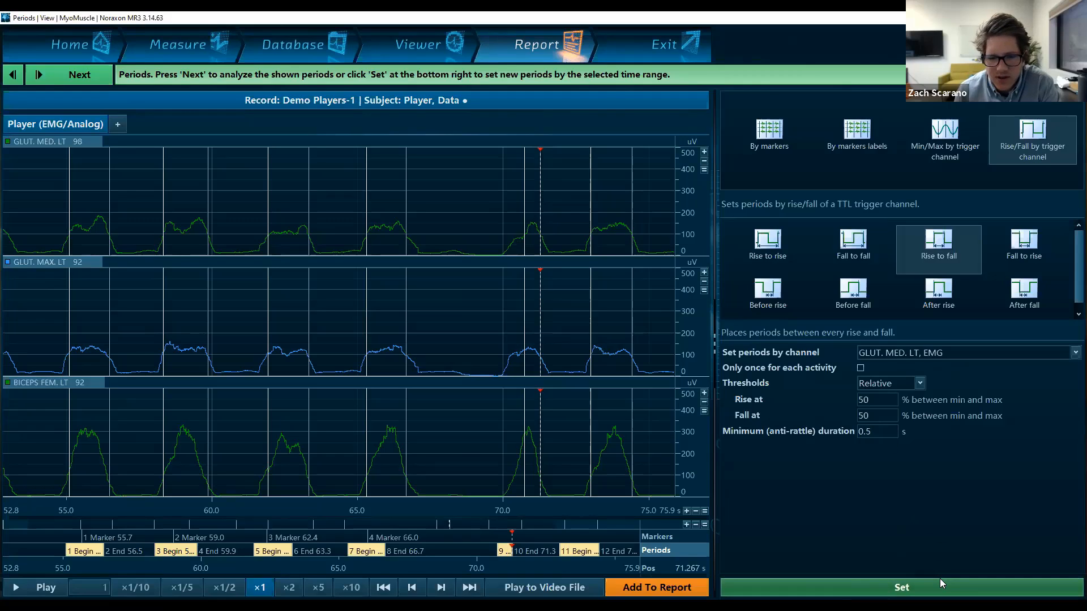
pyautogui.press('BackSpace')
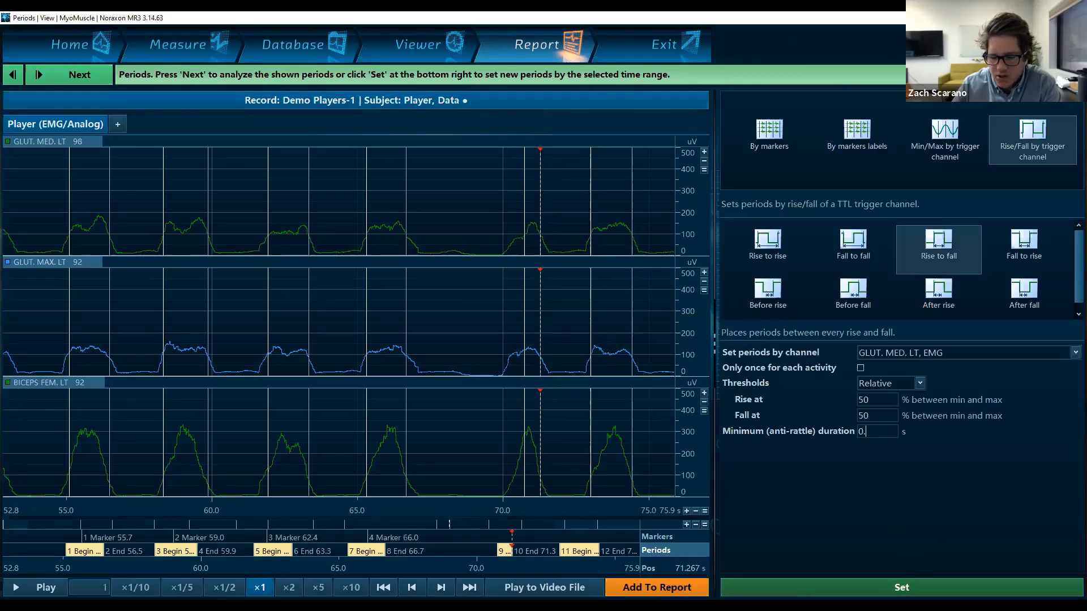
pyautogui.write('01')
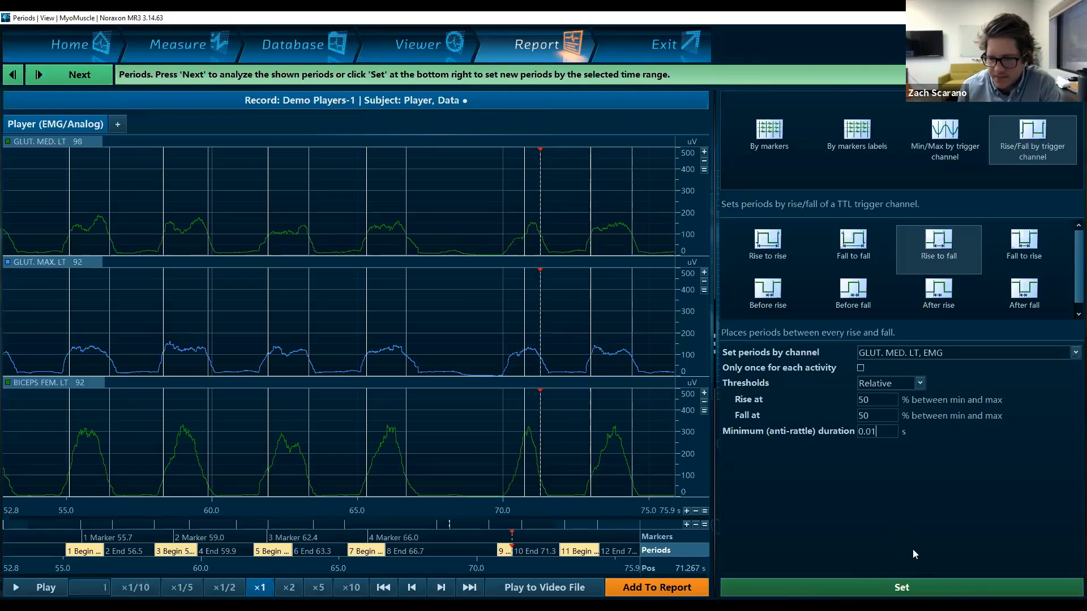
pyautogui.click(903, 589)
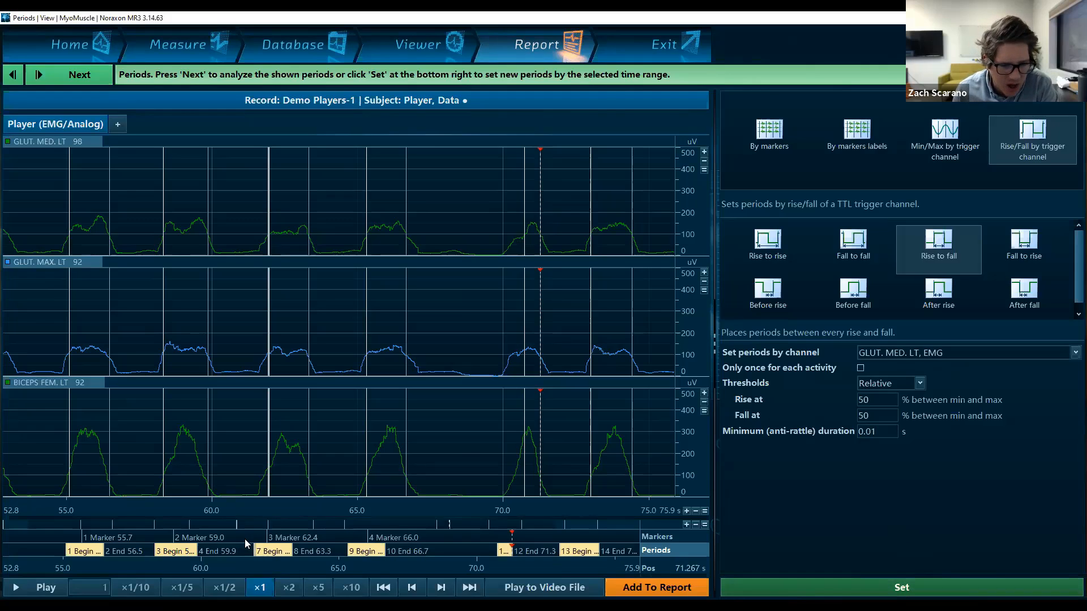
# Step: Inspect the boundaries of the very short period just before 62 s up close, then return to the wider signal view
pyautogui.moveTo(244, 539); pyautogui.dragTo(267, 539)
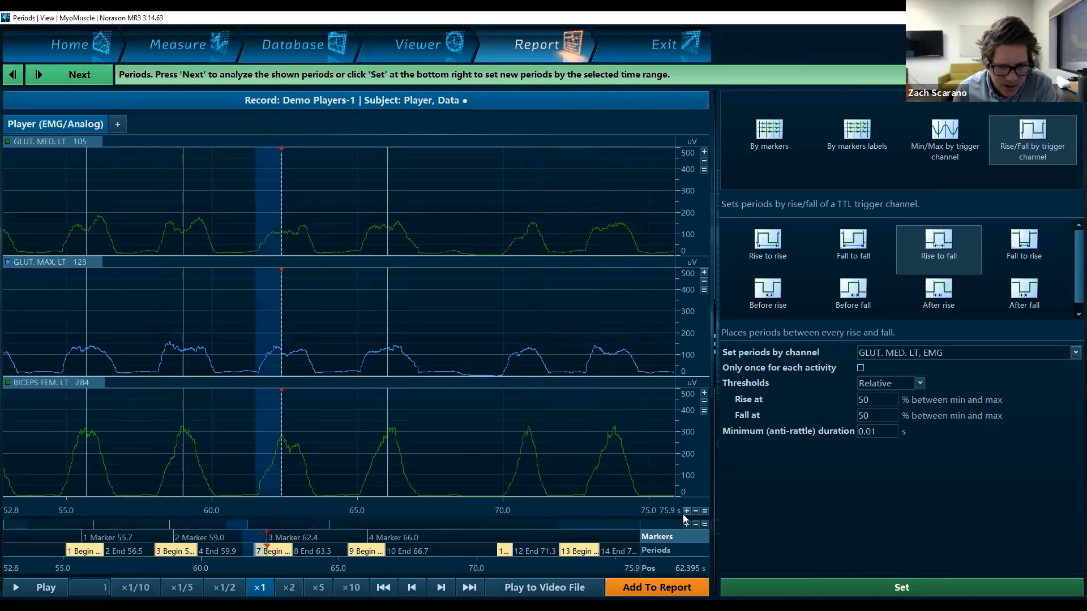
pyautogui.click(686, 511)
pyautogui.click(306, 552)
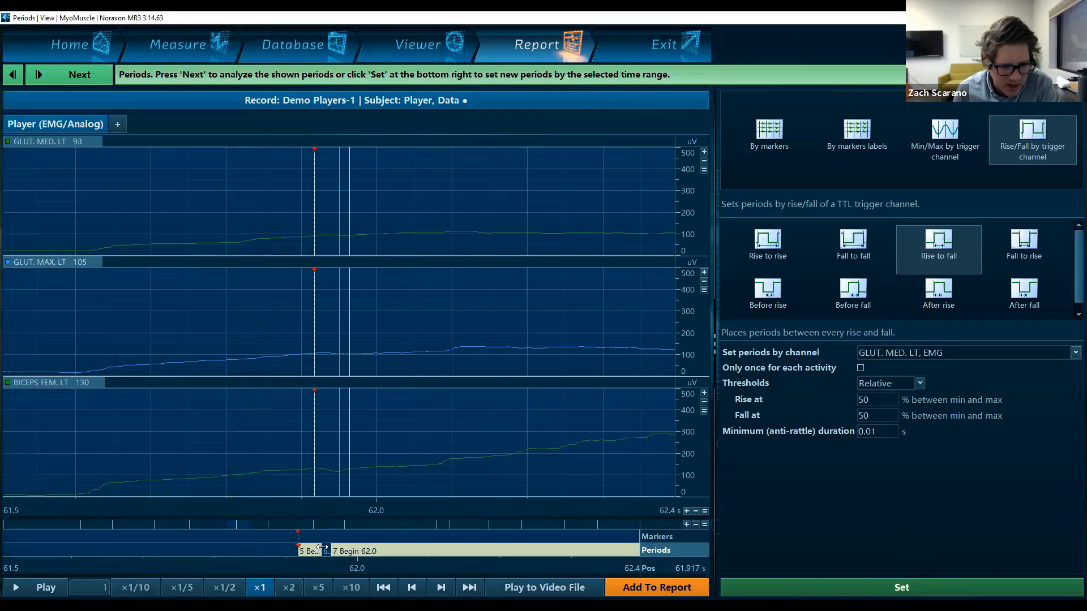
pyautogui.click(322, 547)
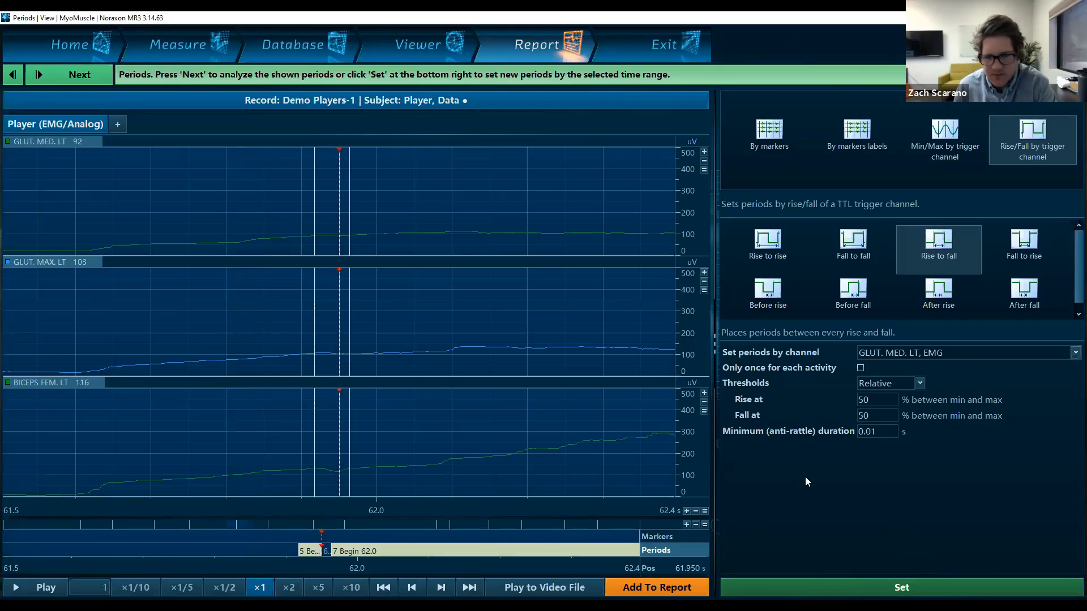
pyautogui.click(703, 526)
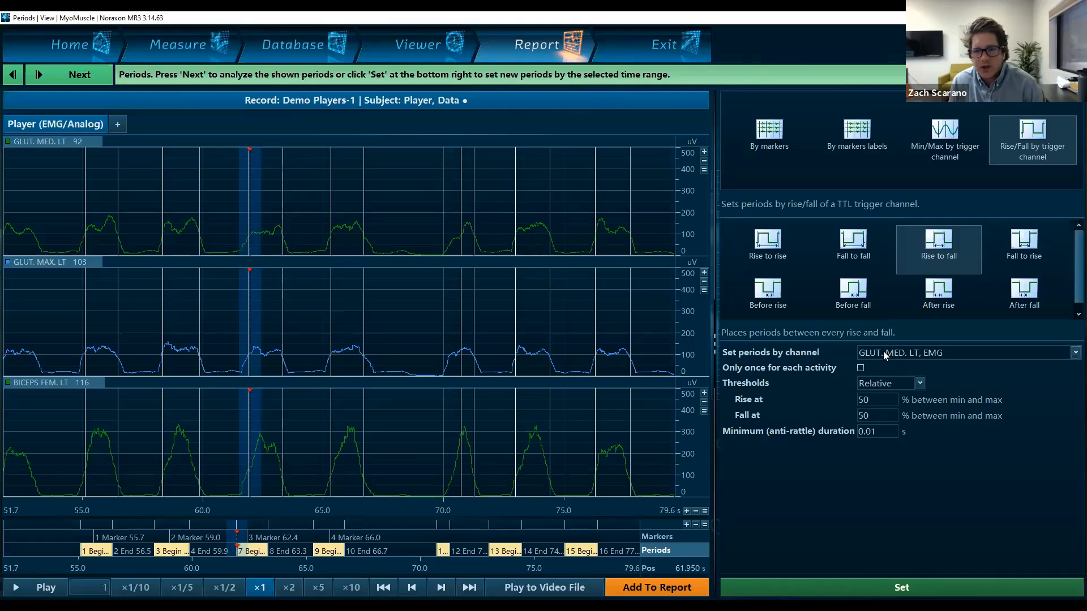
# Step: Check the GLUT. MED. LT amplitude at the onset and end of the activation between 76 s and 78 s
pyautogui.doubleClick(867, 400)
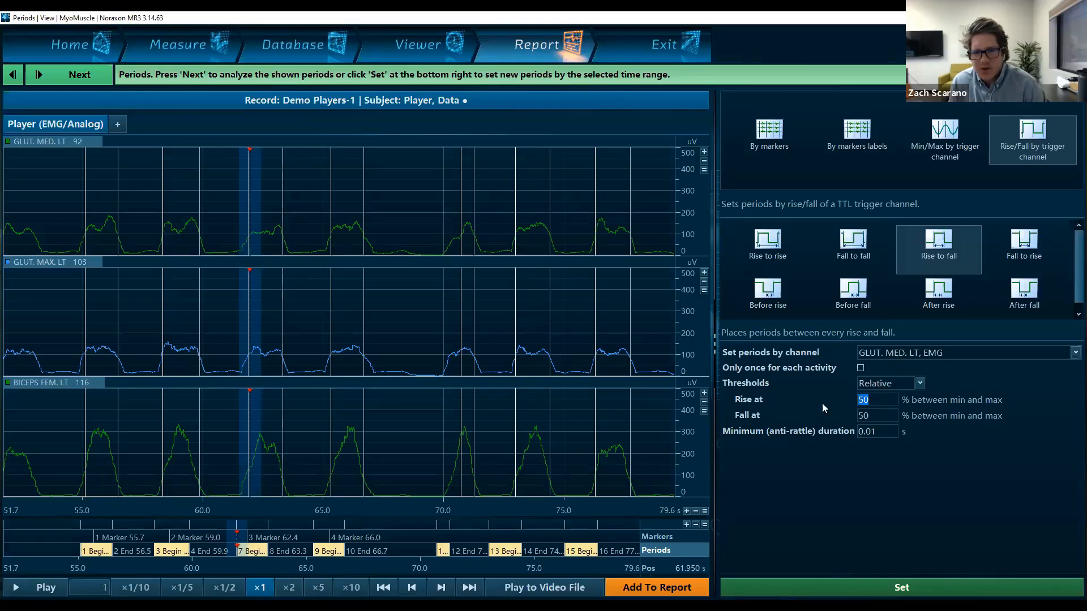
pyautogui.click(592, 250)
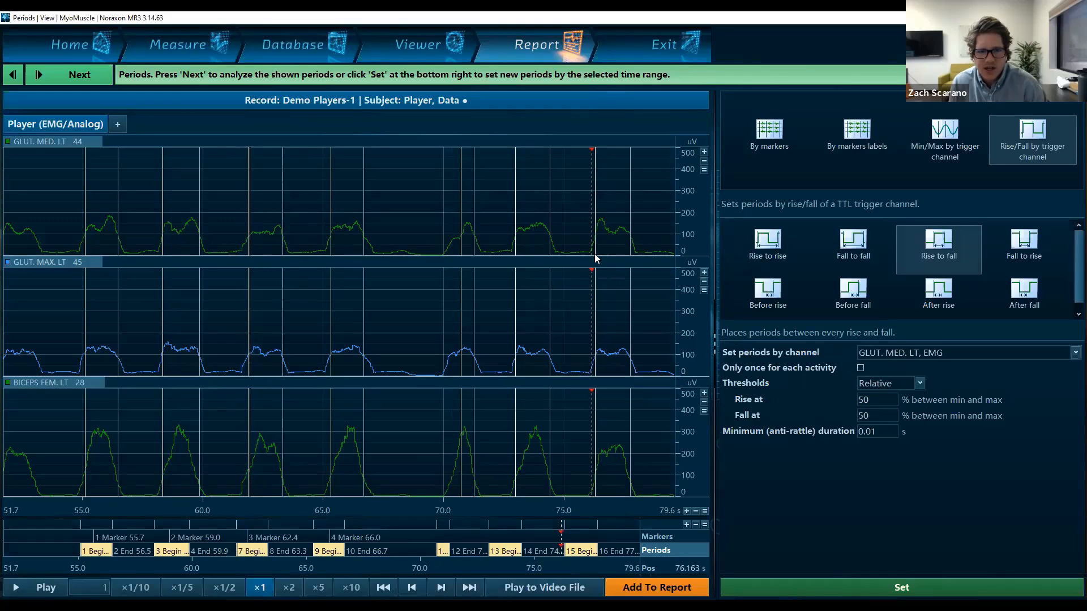
pyautogui.click(635, 250)
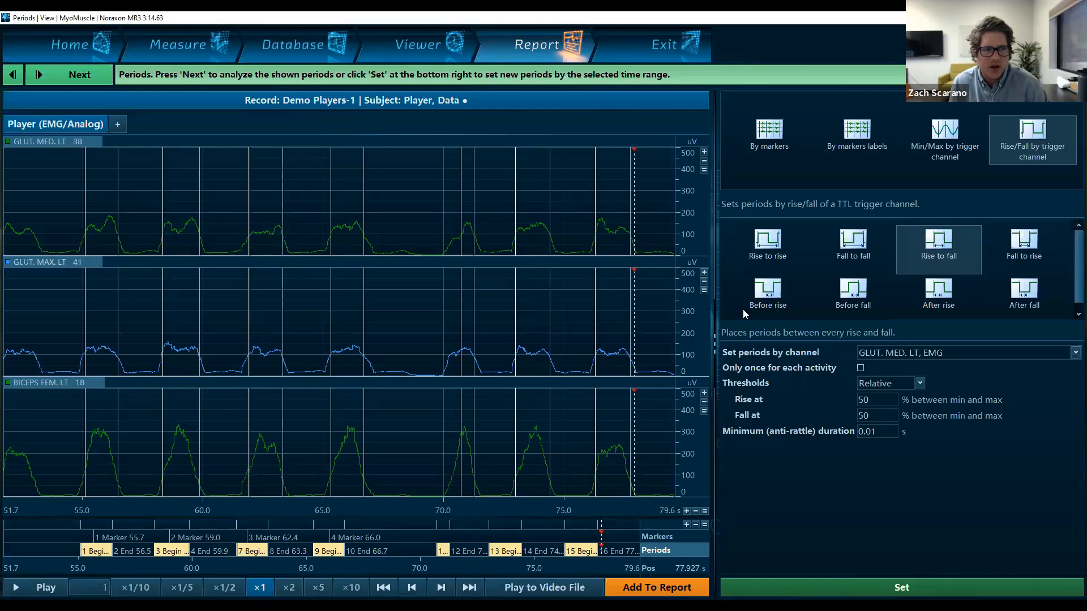
# Step: Switch to Absolute thresholds with rise and fall at 40 uV, apply the periods, and place the cursor at the first period's start
pyautogui.click(888, 385)
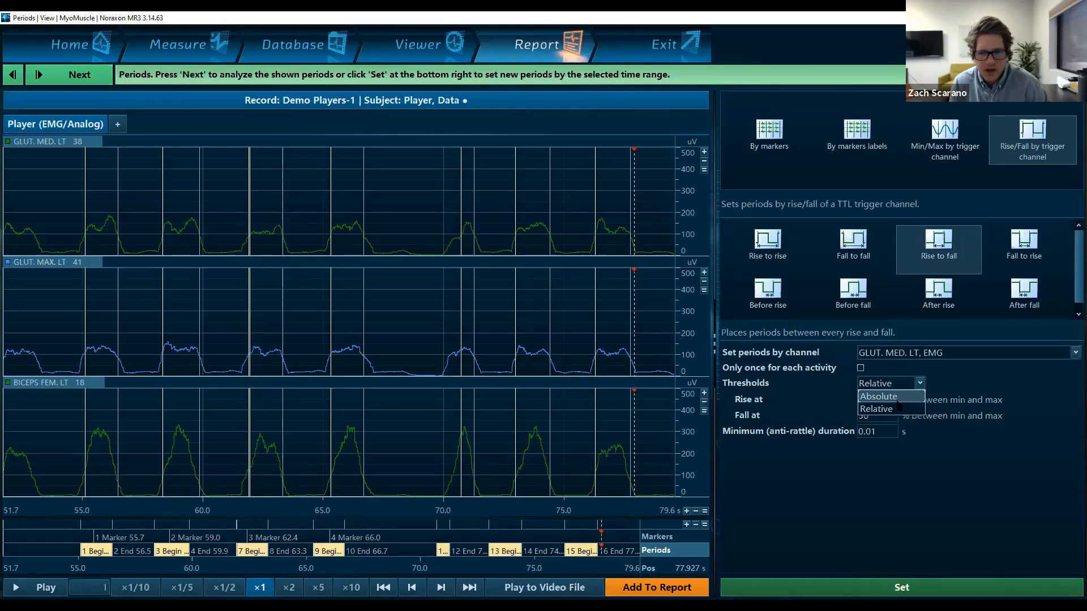
pyautogui.click(893, 398)
pyautogui.moveTo(881, 401); pyautogui.dragTo(816, 360)
pyautogui.write('40')
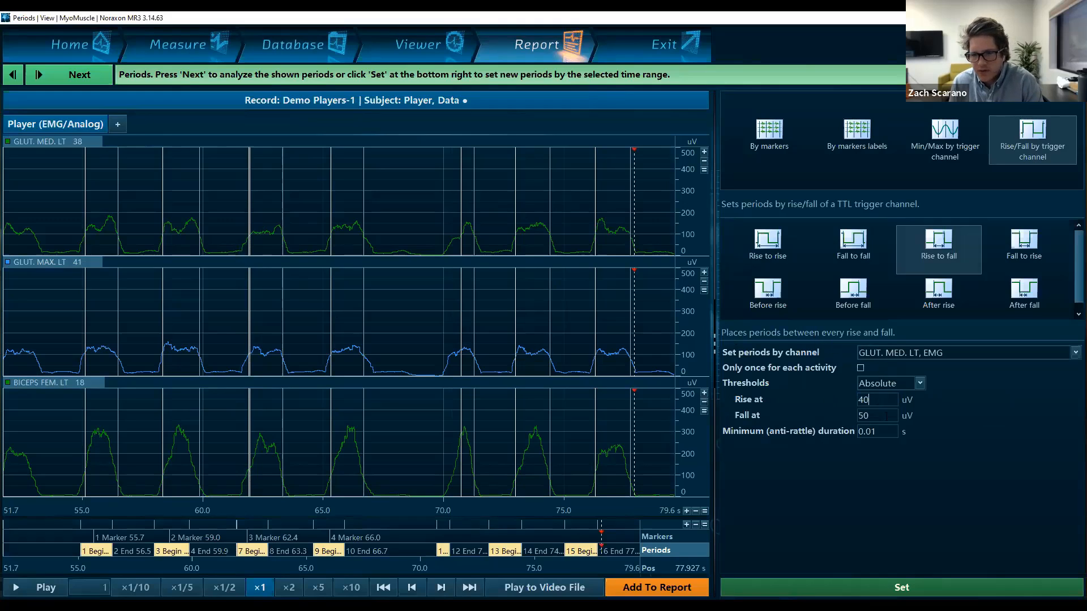
pyautogui.press('Tab')
pyautogui.write('40')
pyautogui.click(899, 589)
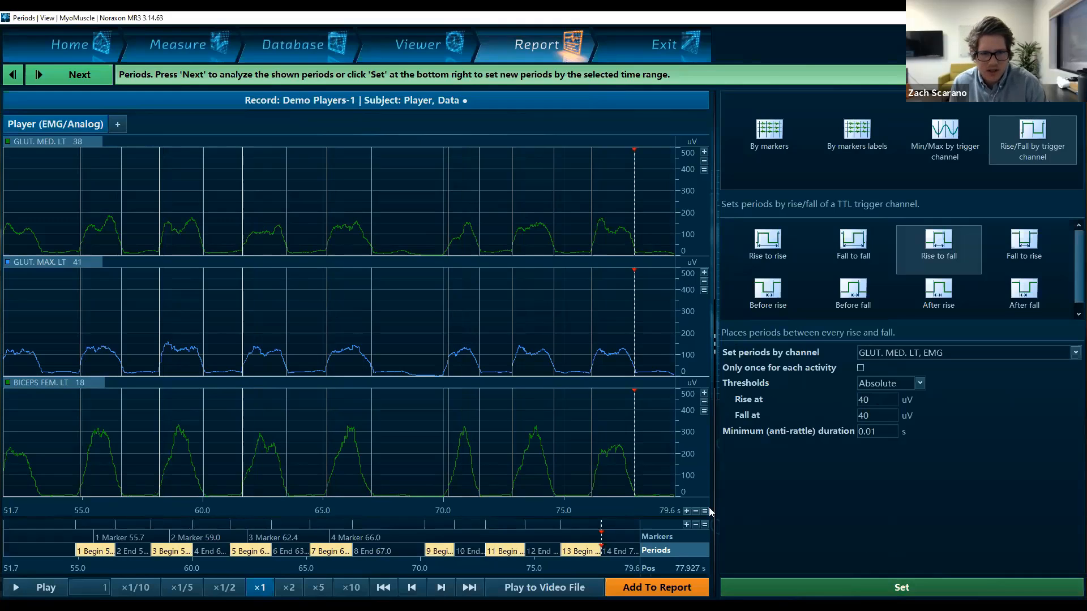
pyautogui.click(74, 550)
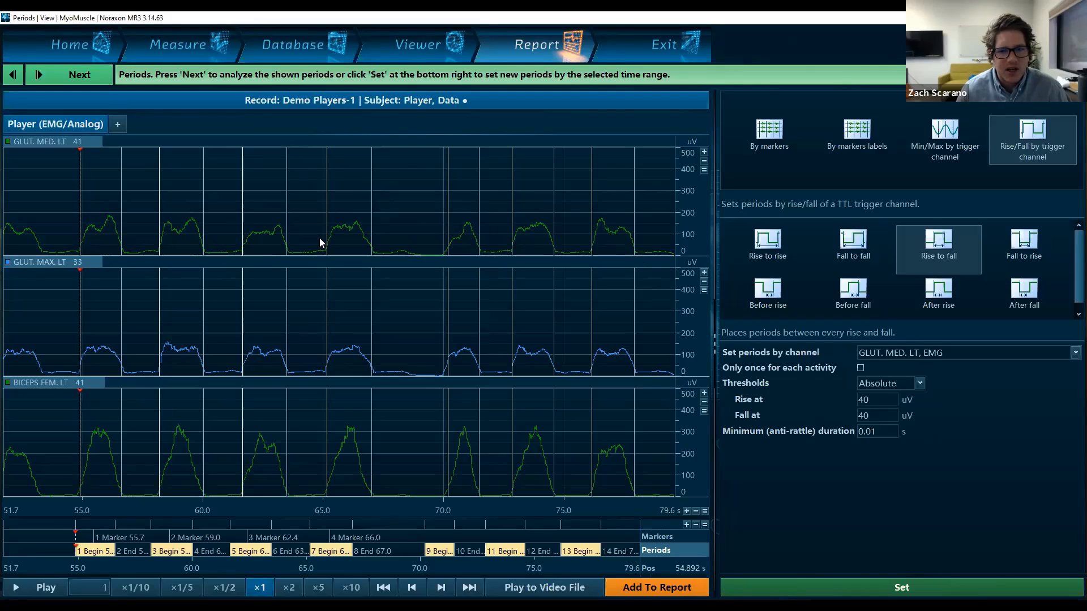
# Step: Generate the analysis report, enlarge it to 150%, and widen the report area to show the full page width
pyautogui.click(88, 79)
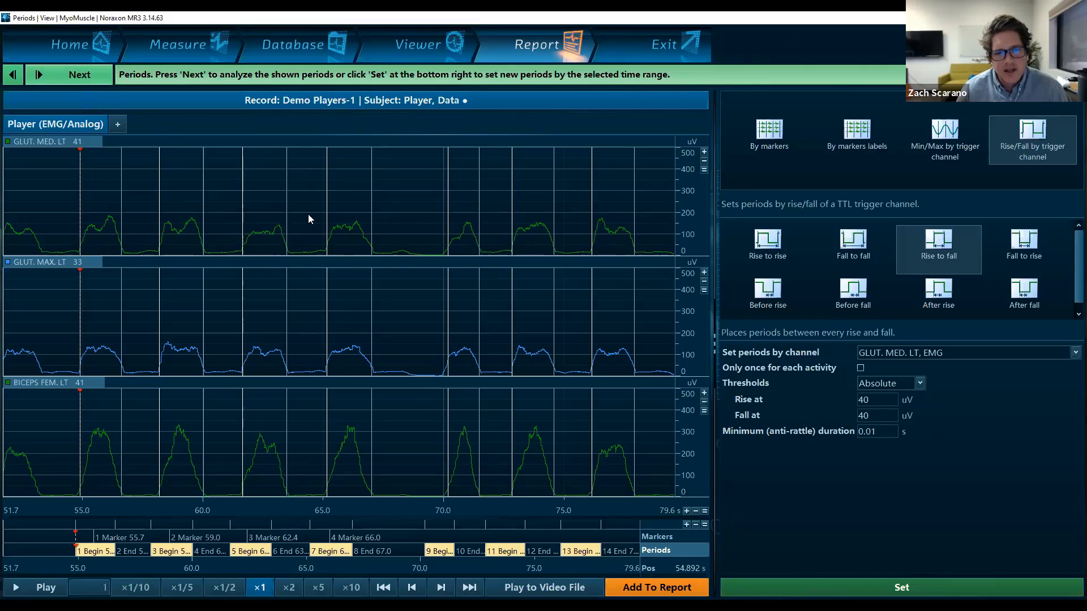
pyautogui.scroll(-5, 315, 229)
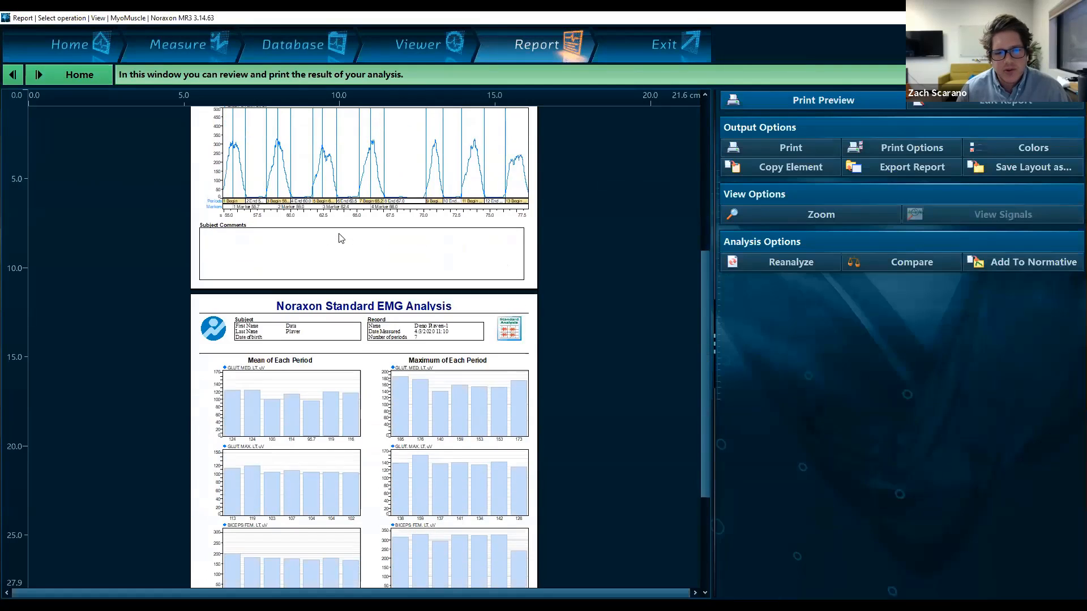
pyautogui.click(793, 215)
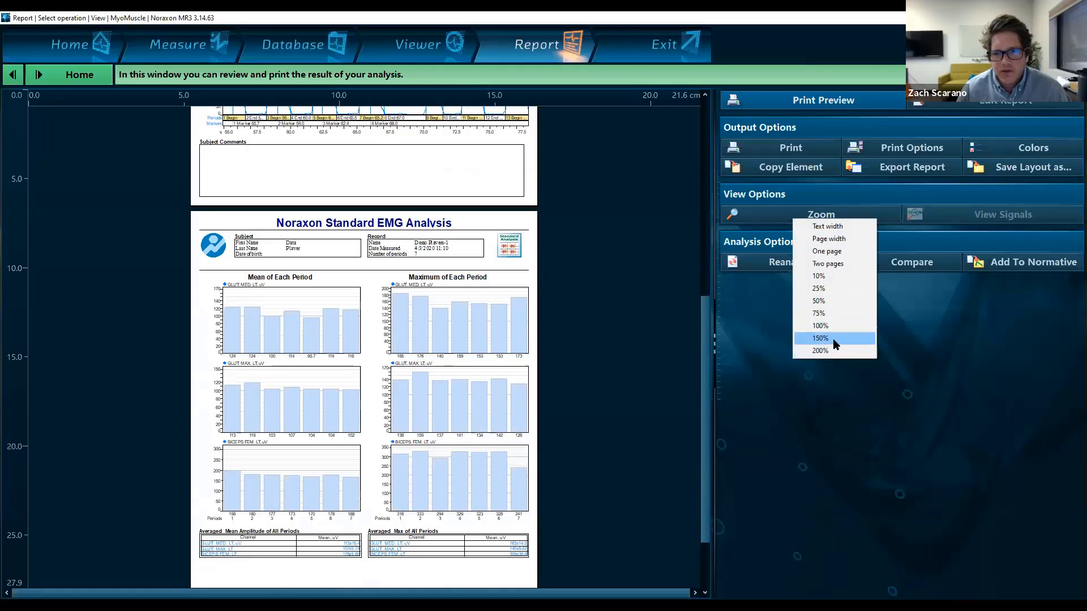
pyautogui.click(816, 339)
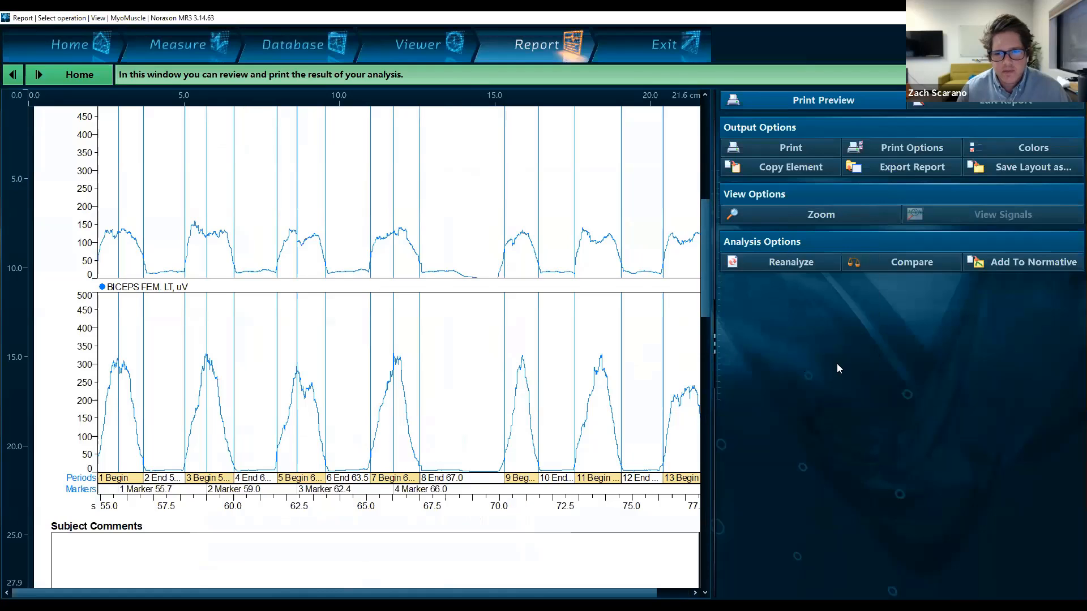
pyautogui.moveTo(719, 393); pyautogui.dragTo(985, 390)
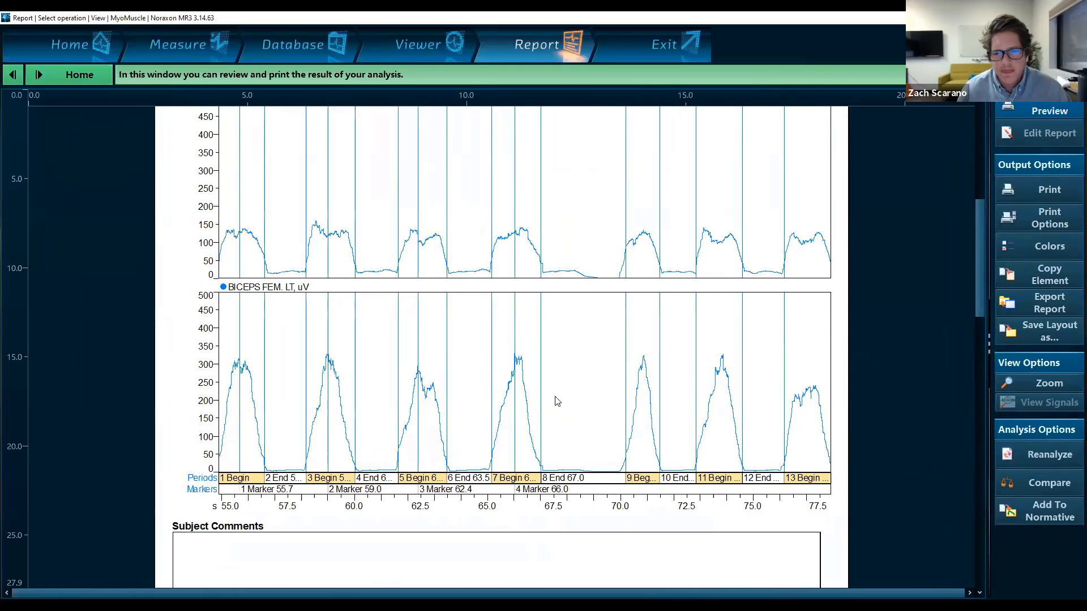
# Step: Compare the periods marked in the report's signal plot with the mean and maximum bar charts, then narrow the report area slightly
pyautogui.scroll(-7, 537, 401)
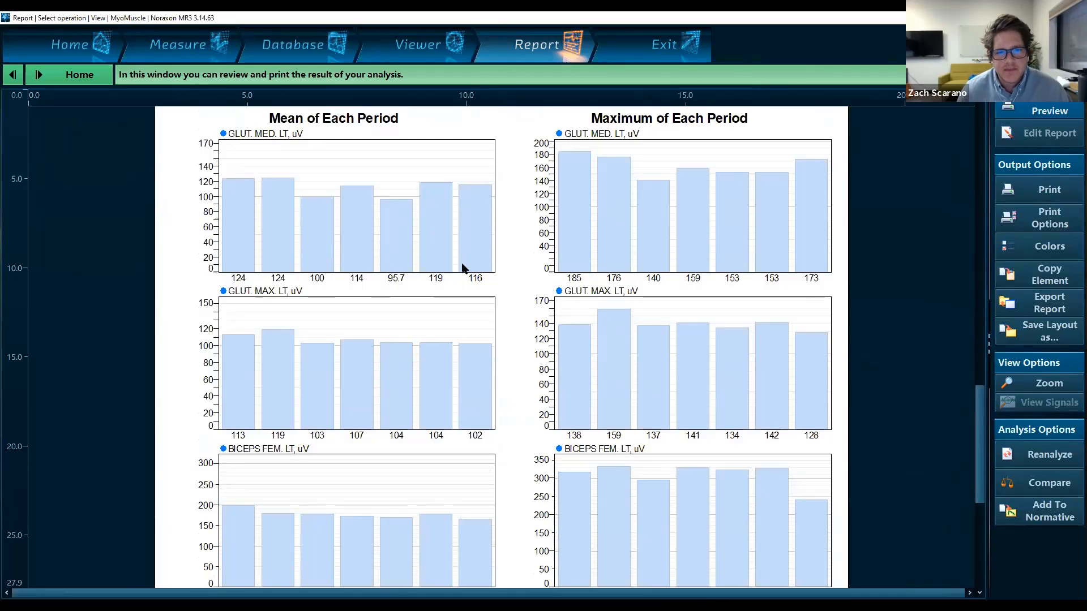
pyautogui.scroll(9, 463, 268)
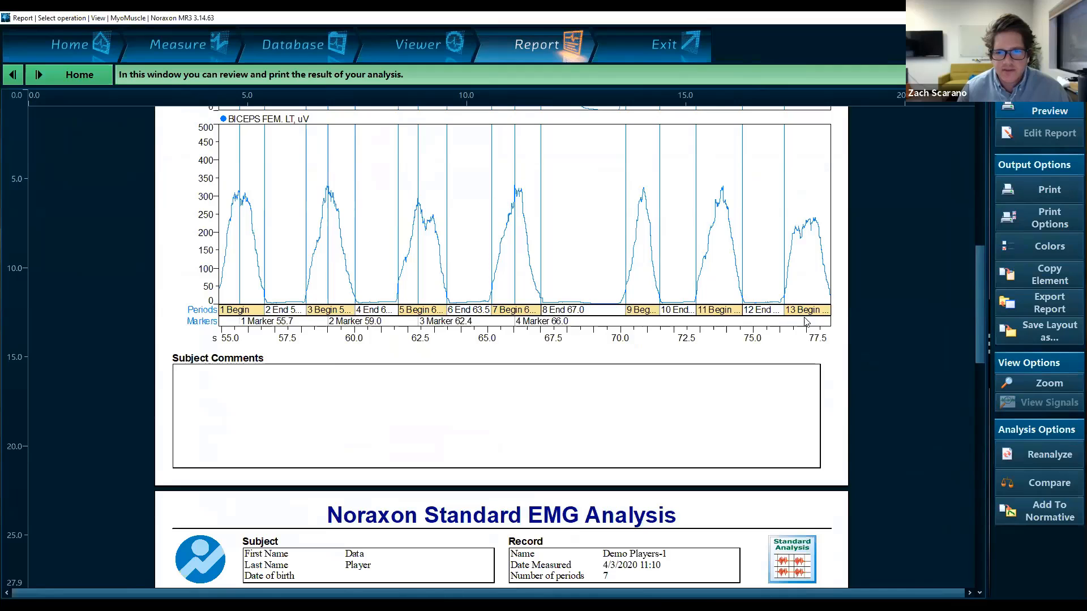
pyautogui.scroll(-13, 512, 351)
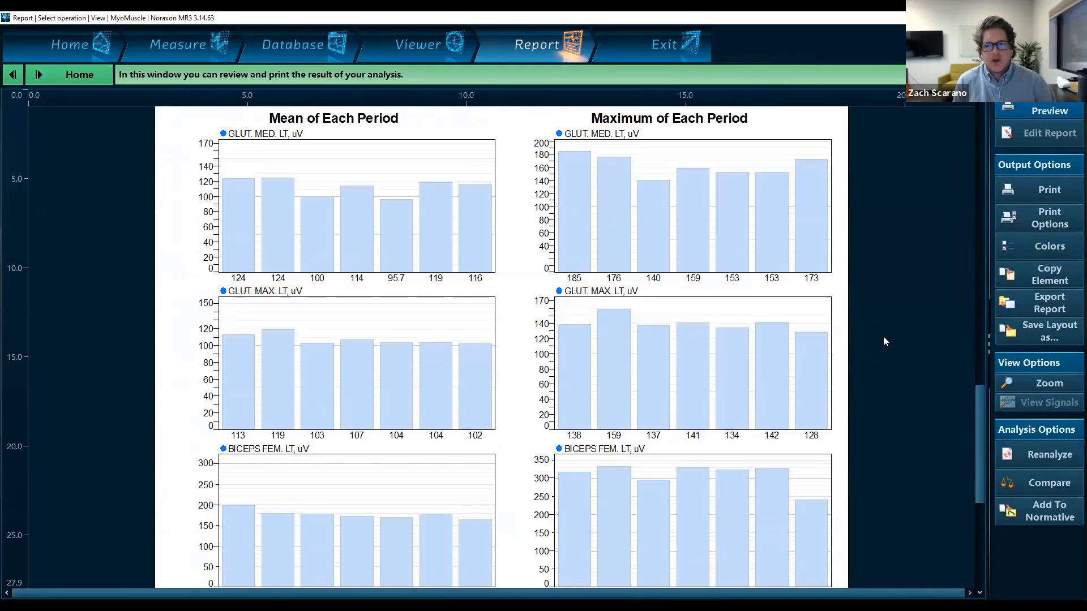
pyautogui.moveTo(989, 471); pyautogui.dragTo(930, 471)
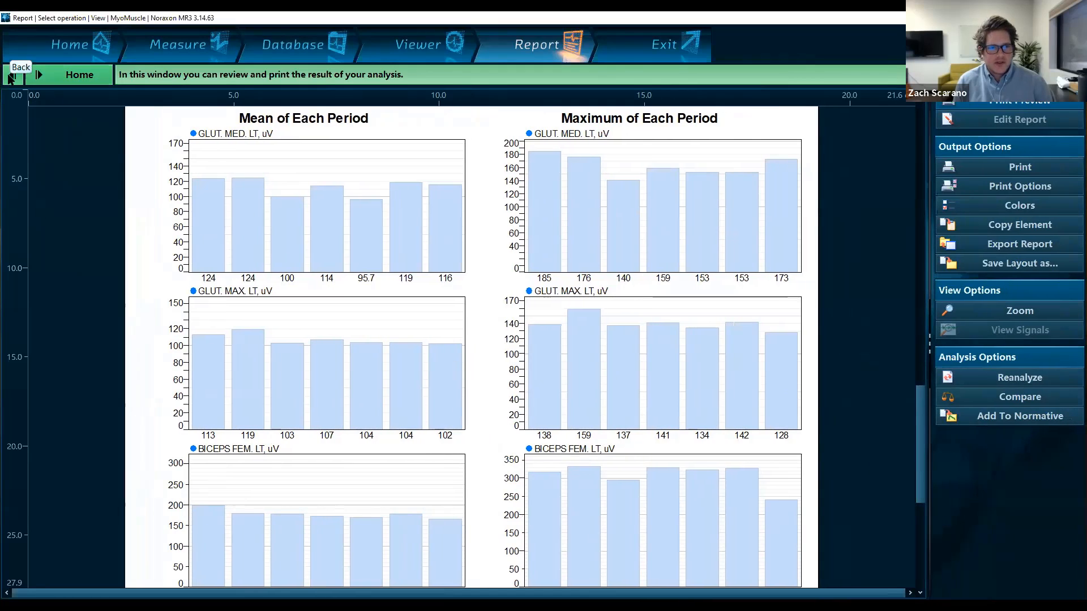
# Step: Leave the current report without saving changes and start an Average Activation Pattern Report with the three selected EMG channels
pyautogui.click(10, 77)
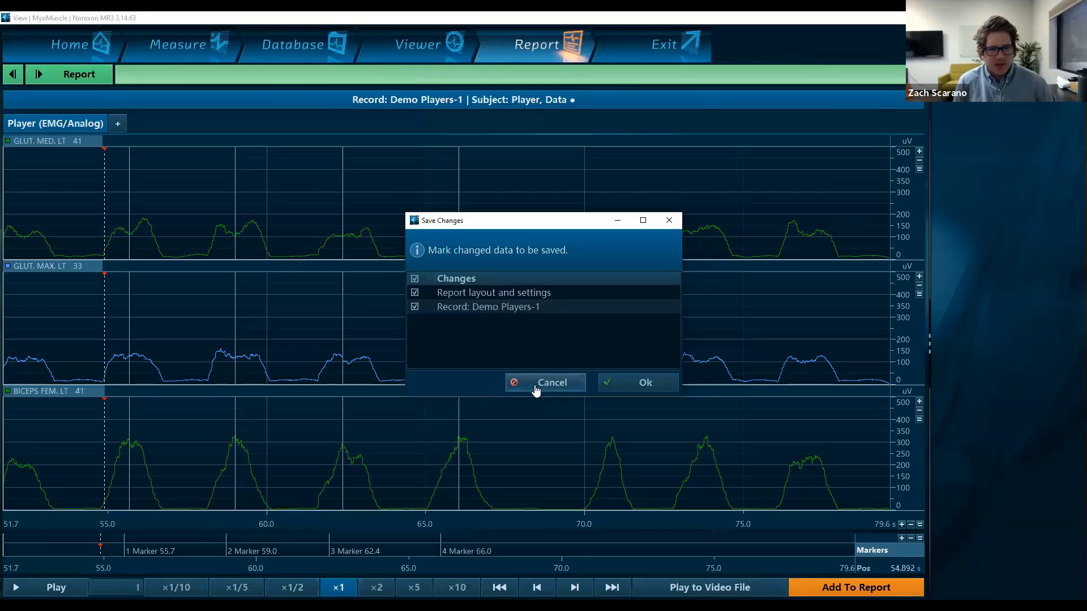
pyautogui.click(536, 388)
pyautogui.click(97, 78)
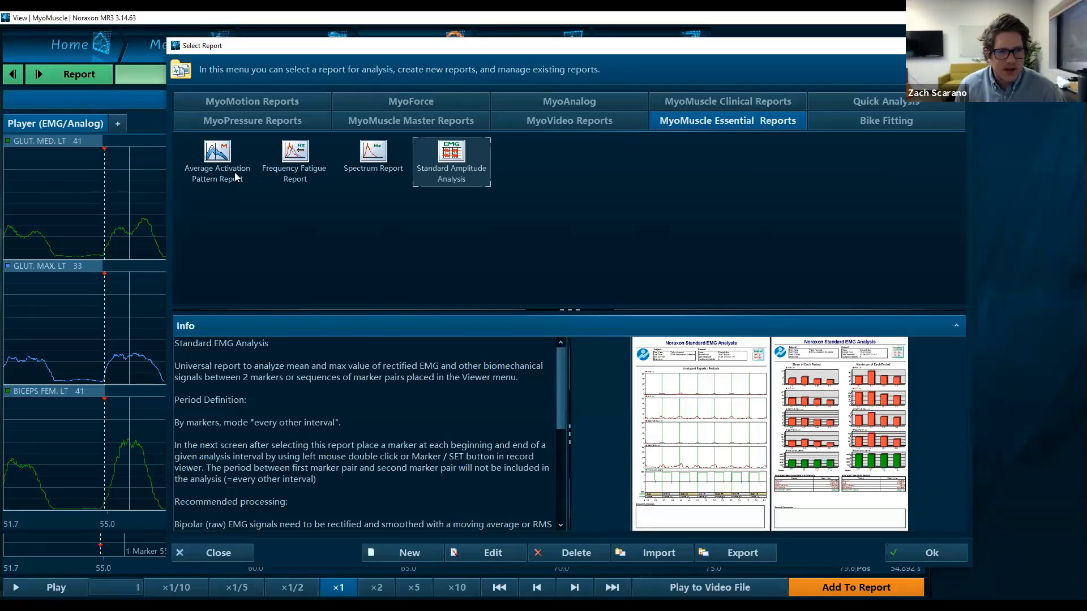
pyautogui.click(234, 172)
pyautogui.click(921, 554)
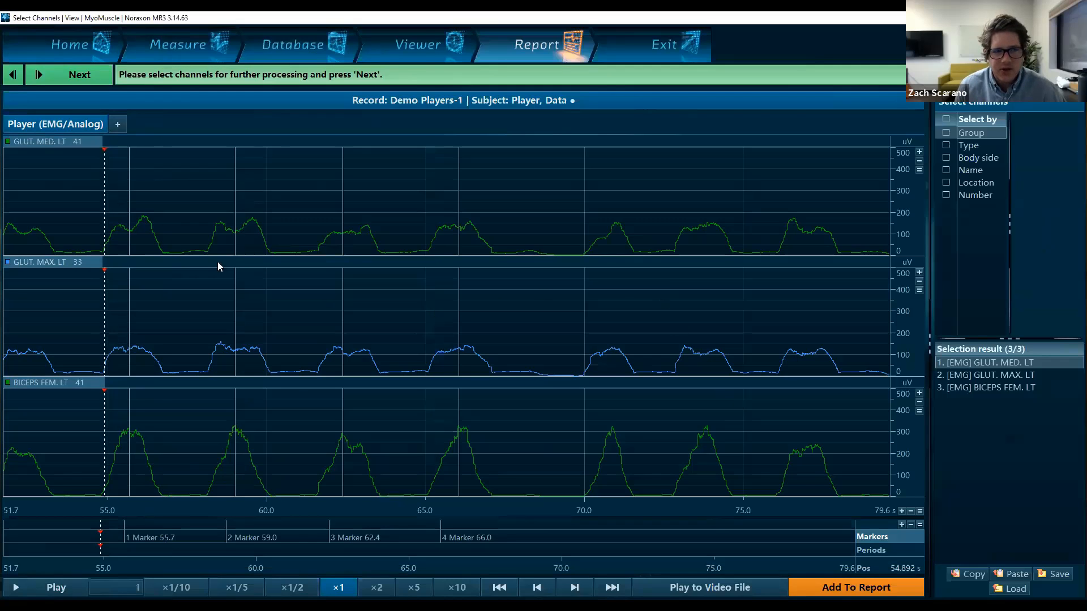
pyautogui.click(84, 80)
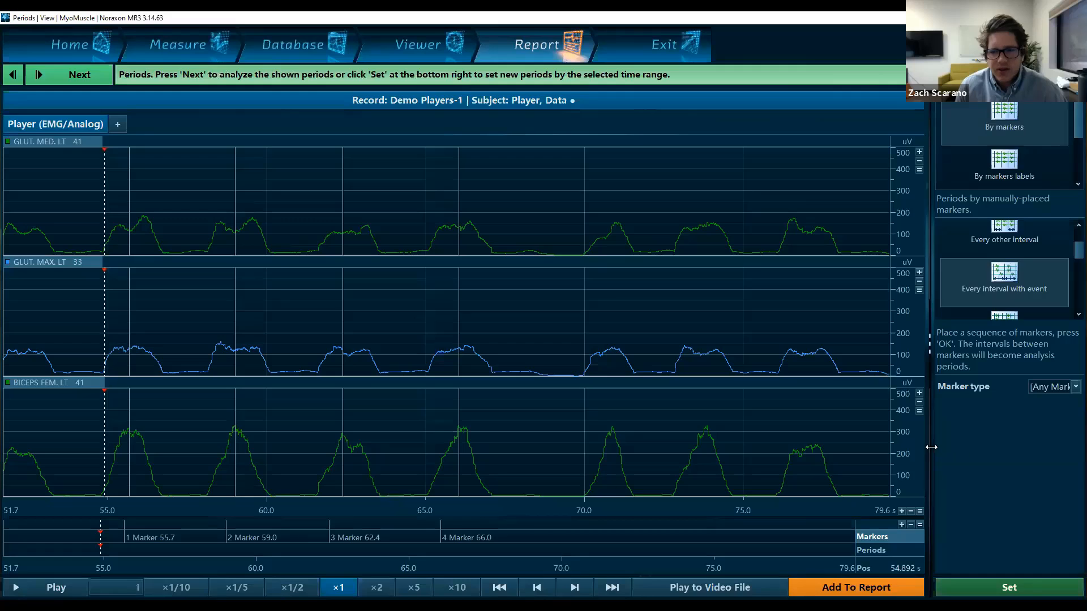
# Step: Widen the period options, review the marker label, Min/Max and Rise/Fall trigger methods, and return to By markers
pyautogui.moveTo(929, 445); pyautogui.dragTo(776, 455)
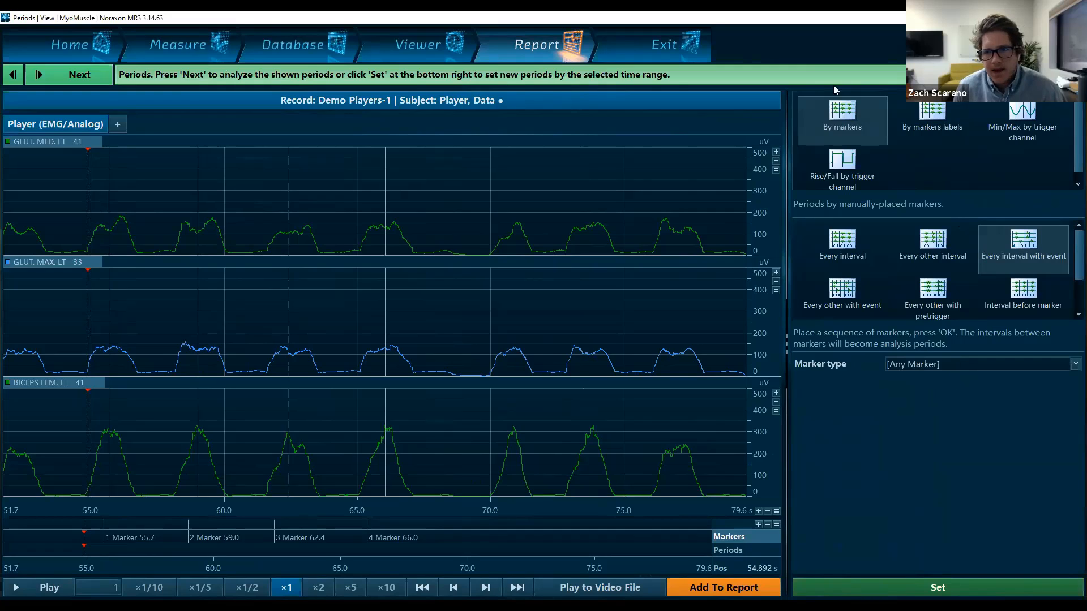
pyautogui.click(931, 119)
pyautogui.click(1011, 116)
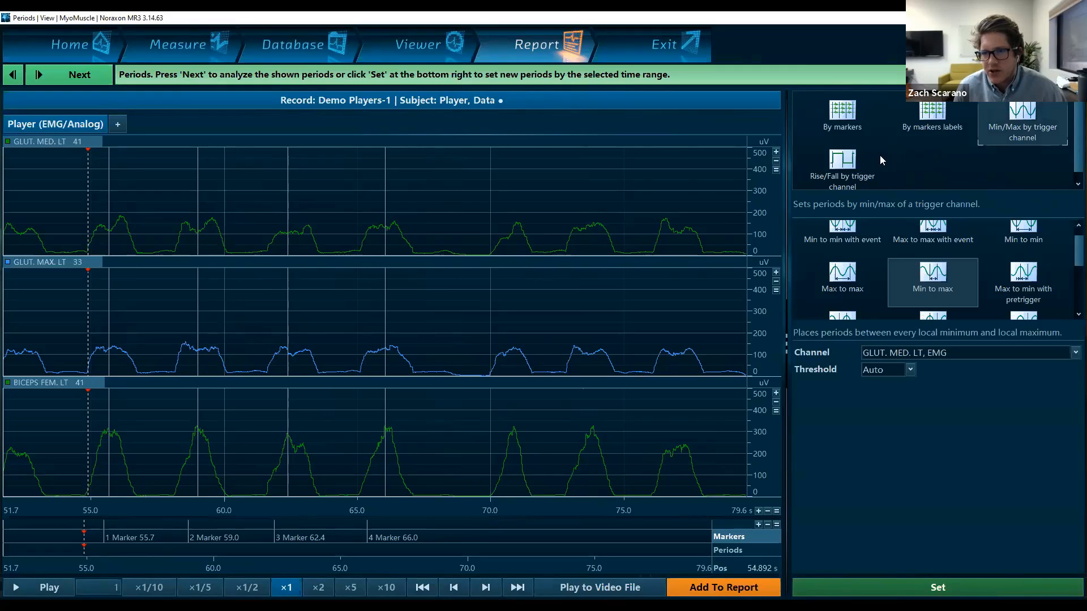
pyautogui.click(861, 167)
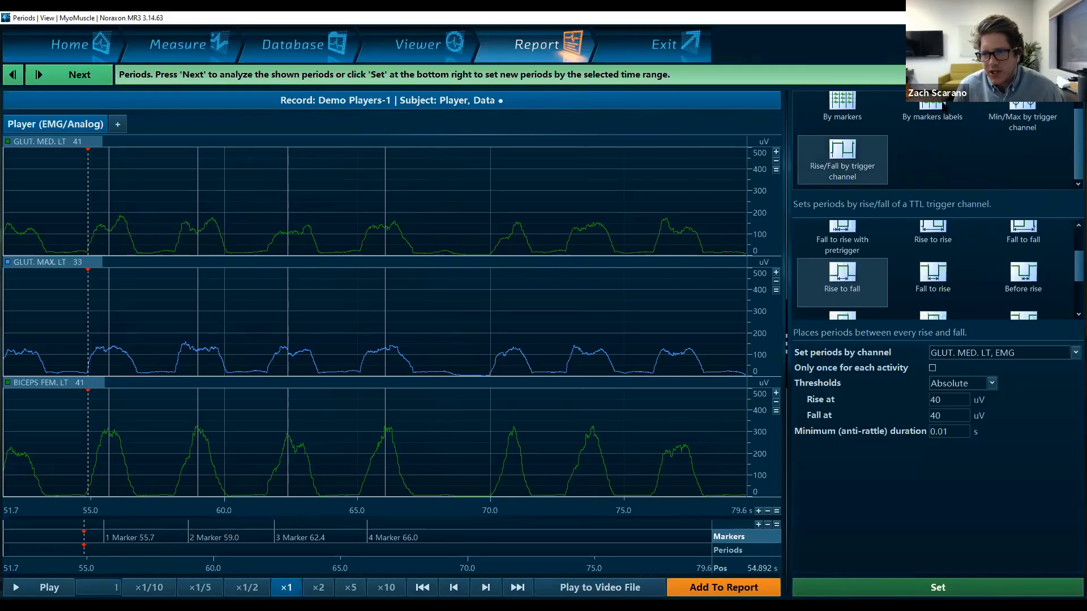
pyautogui.click(857, 116)
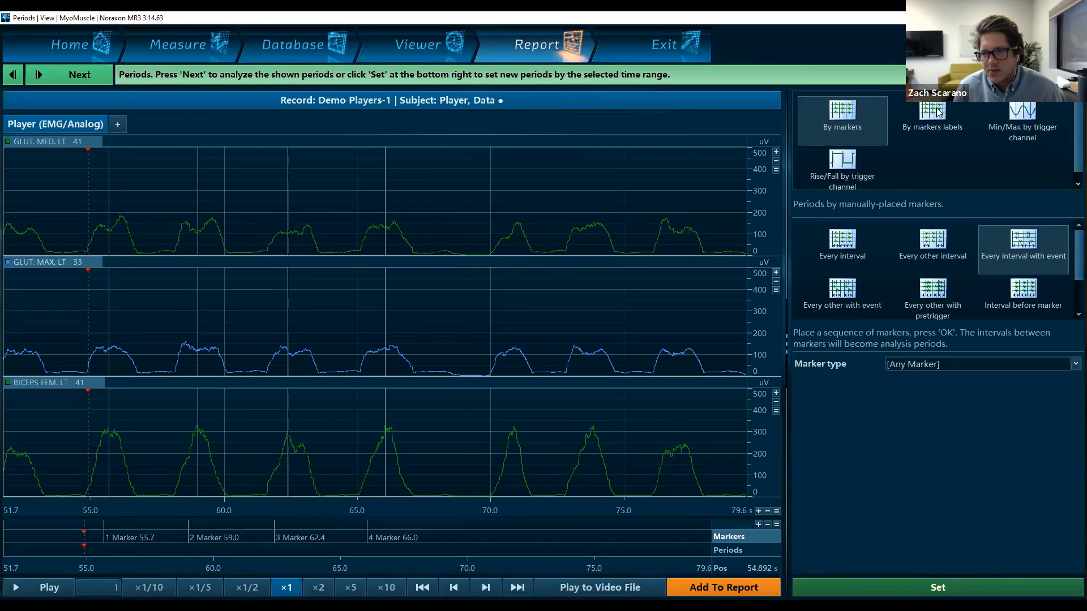
pyautogui.click(956, 119)
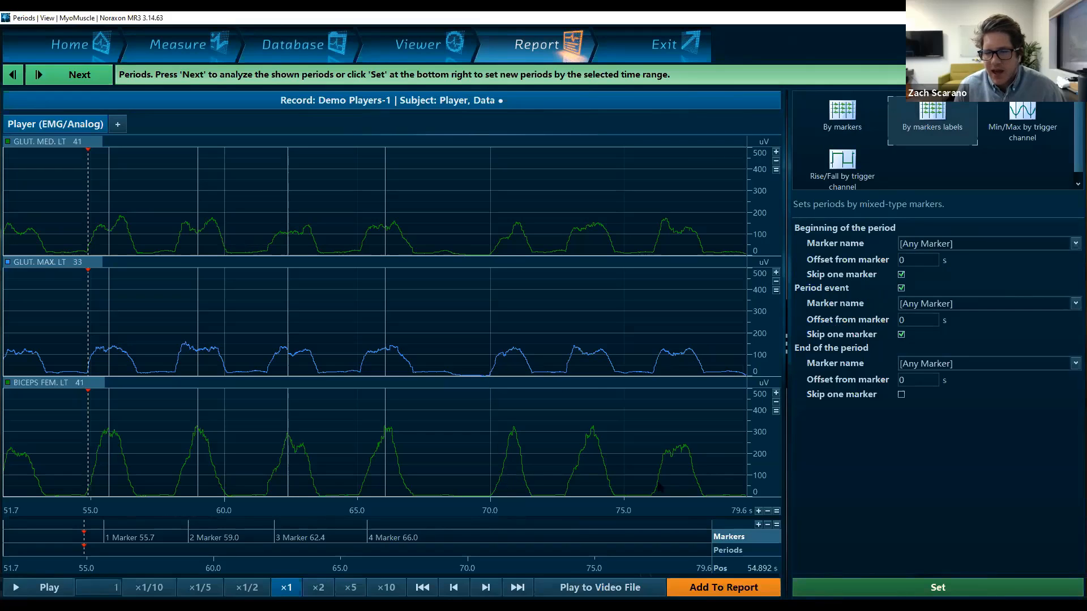
pyautogui.click(858, 120)
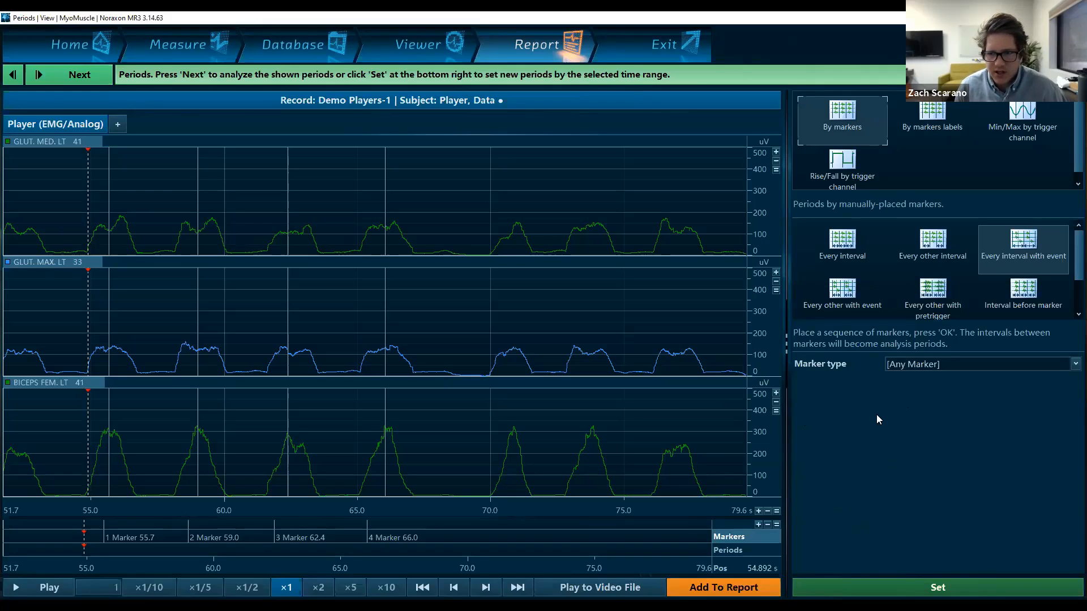
# Step: Place markers at the onset and end of the four activations from about 54.8 s to 66.9 s, and apply Every other with event periods
pyautogui.doubleClick(85, 485)
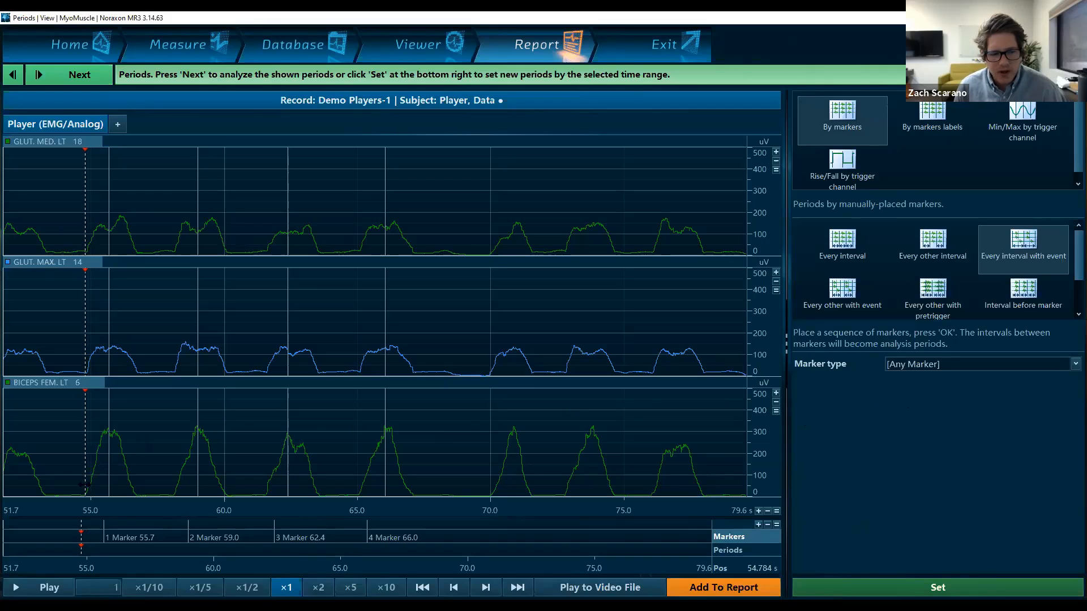
pyautogui.doubleClick(134, 490)
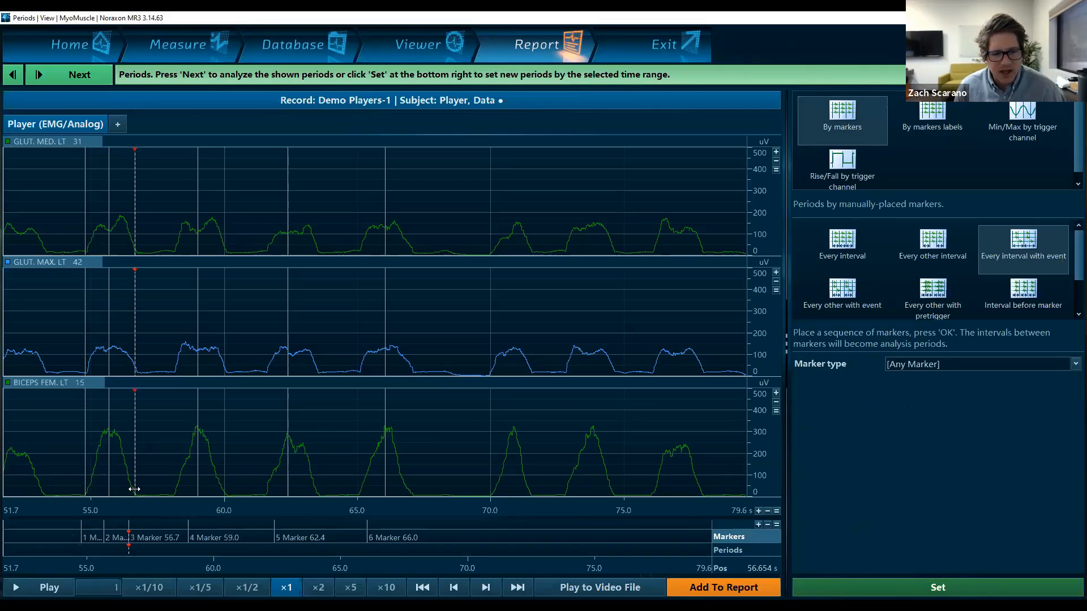
pyautogui.doubleClick(174, 491)
pyautogui.doubleClick(225, 492)
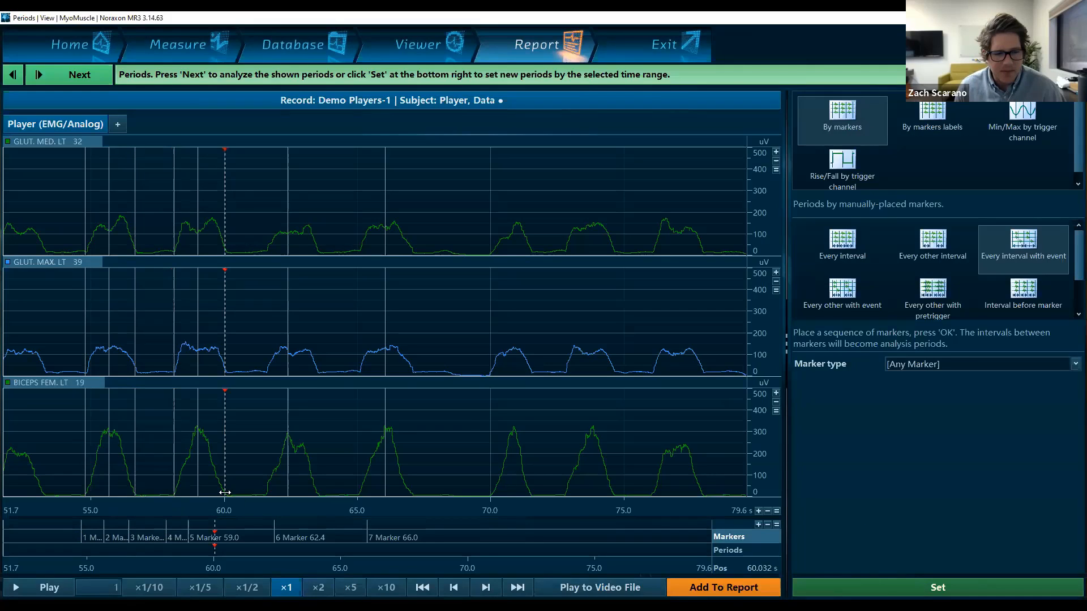
pyautogui.doubleClick(267, 492)
pyautogui.doubleClick(318, 491)
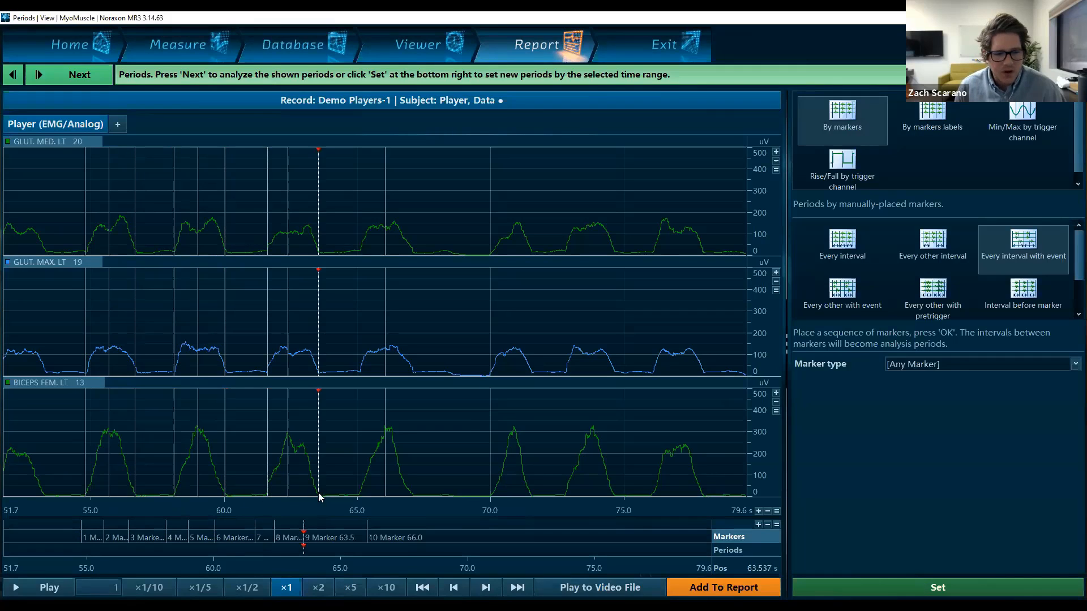
pyautogui.doubleClick(359, 493)
pyautogui.doubleClick(409, 490)
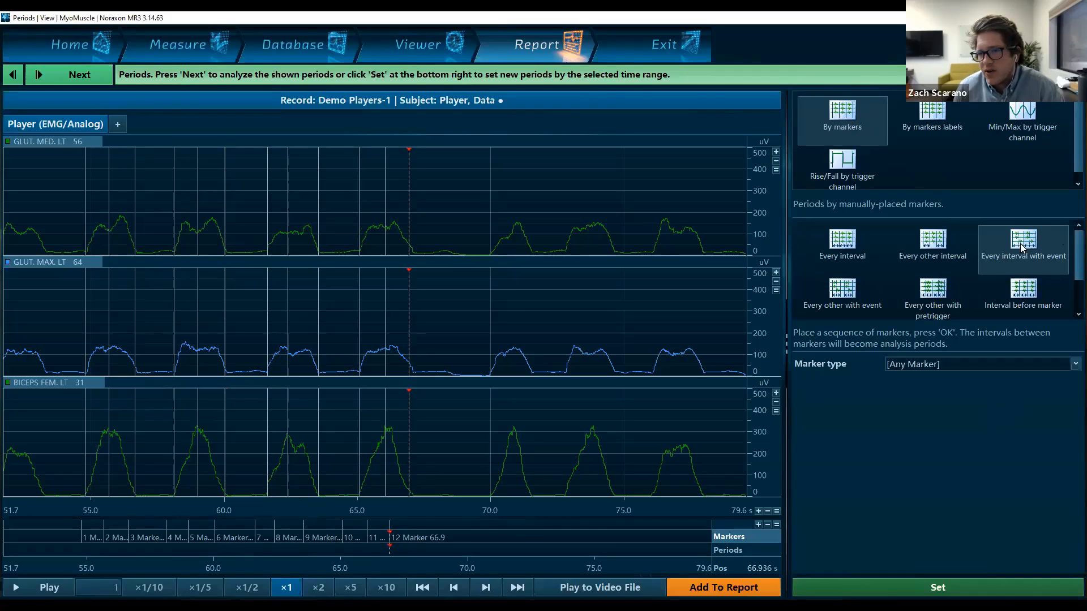
pyautogui.click(854, 297)
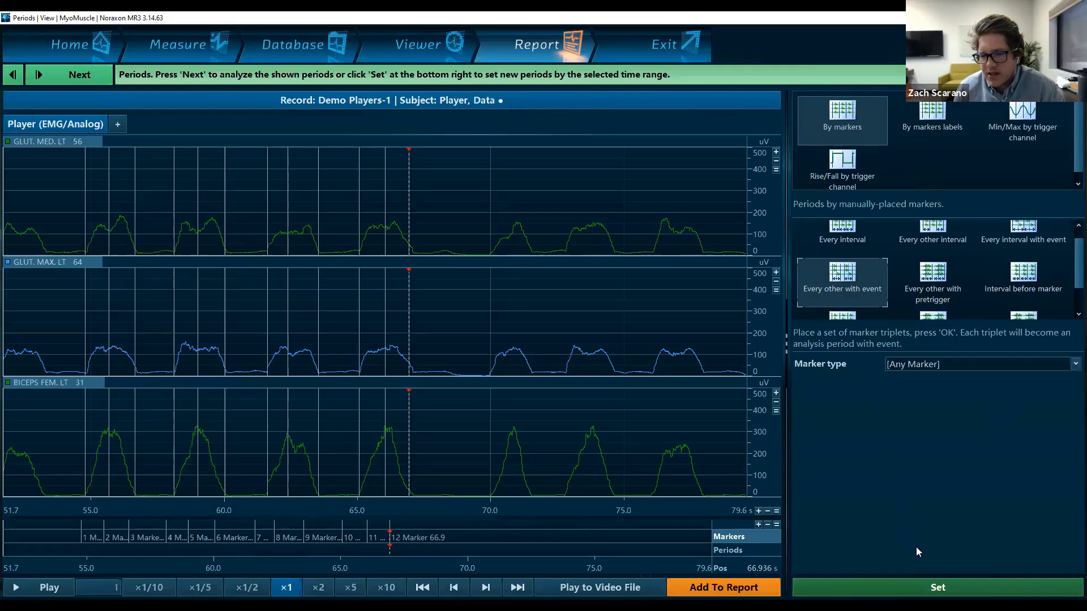
pyautogui.click(934, 590)
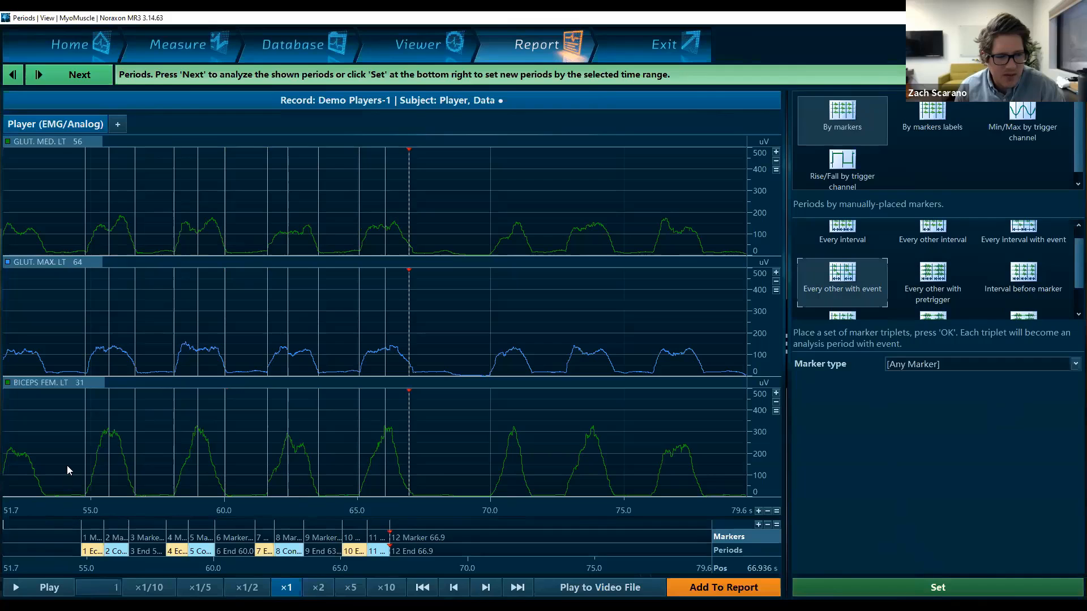
# Step: Inspect the first repetition between 54.1 s and 57.2 s at the start, event and end of its Eccentric and Concentric periods
pyautogui.moveTo(67, 469); pyautogui.dragTo(149, 470)
pyautogui.click(758, 511)
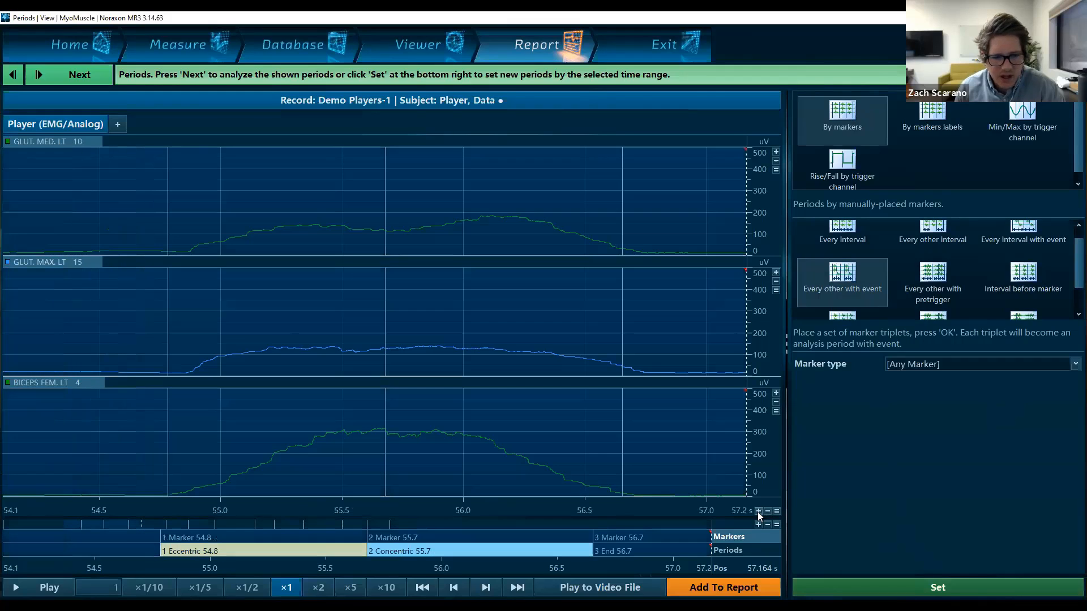
pyautogui.click(206, 462)
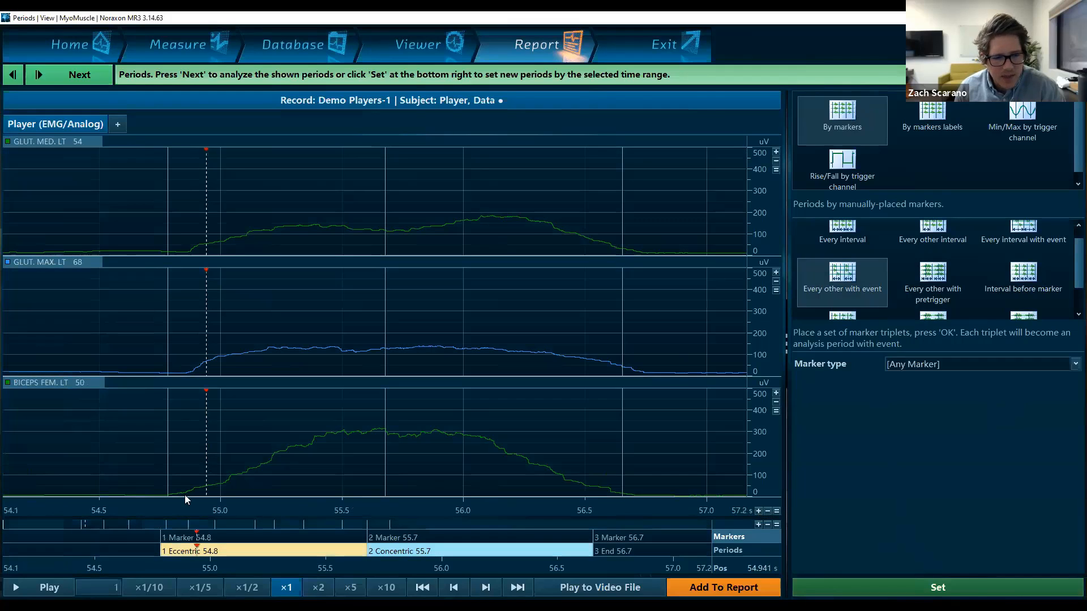
pyautogui.click(159, 548)
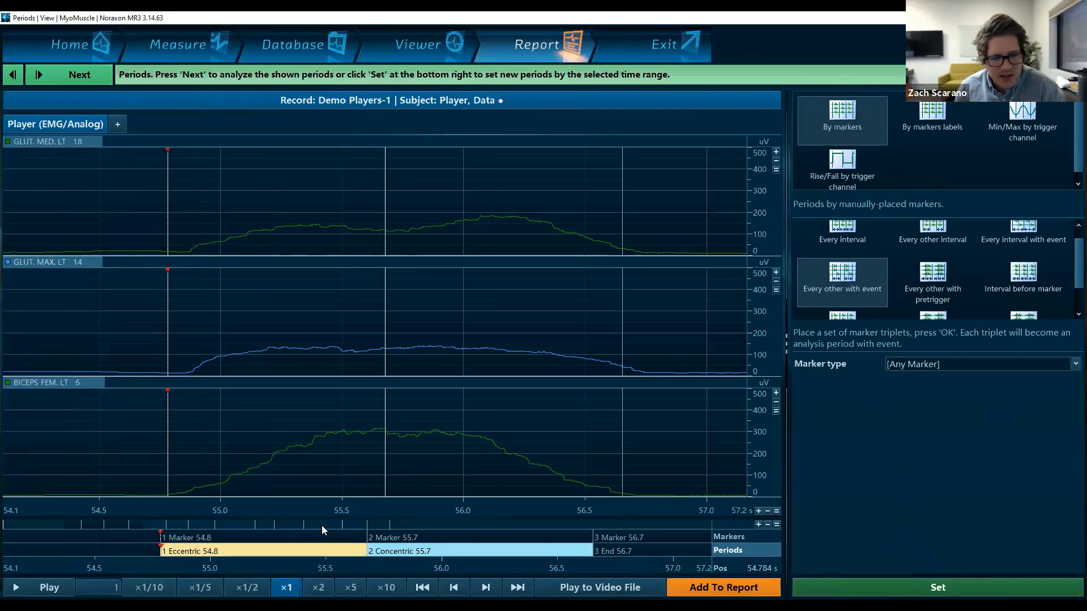
pyautogui.click(365, 538)
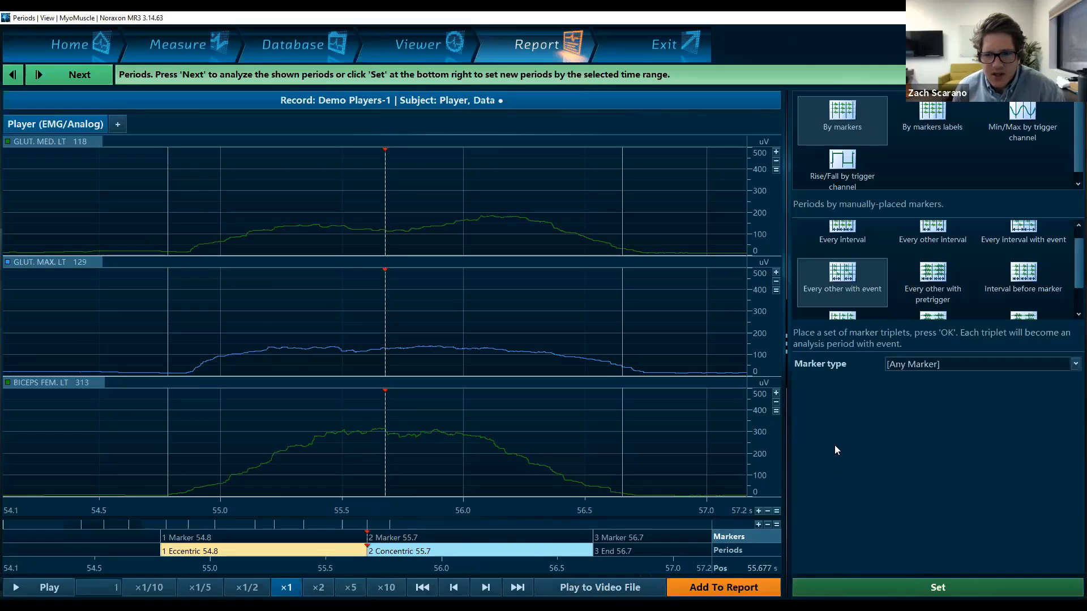
pyautogui.click(621, 448)
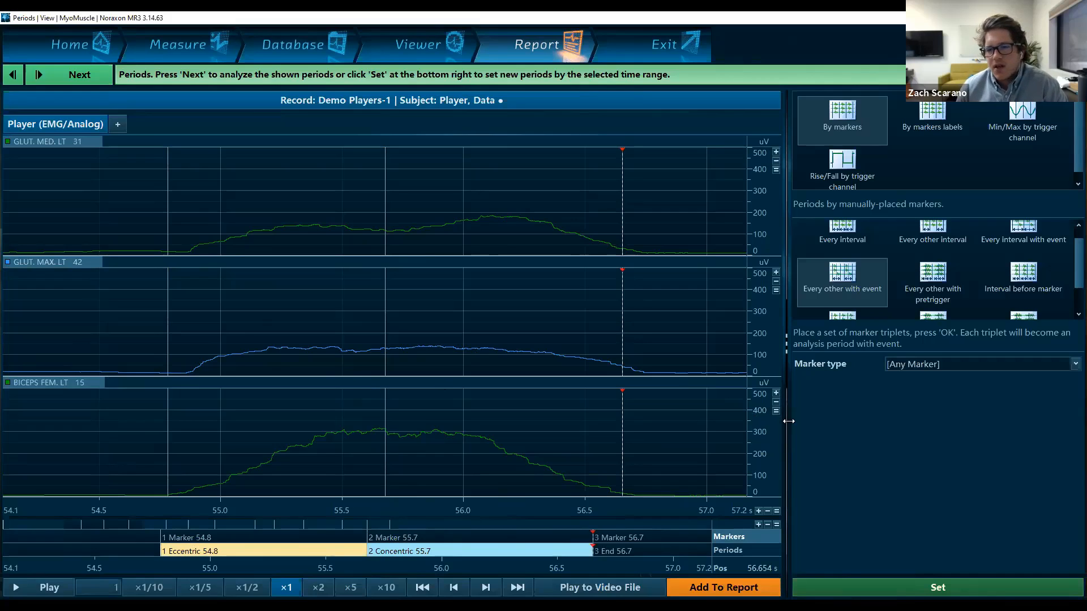
# Step: Widen the period options slightly and generate the Average Activation Pattern Report from the applied periods
pyautogui.moveTo(786, 421); pyautogui.dragTo(769, 422)
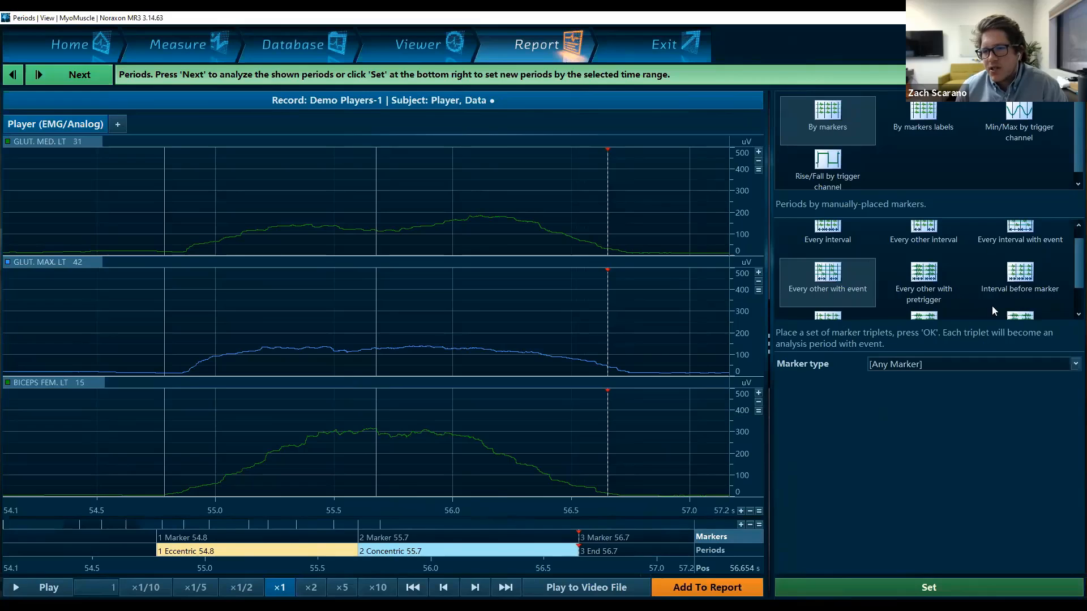
pyautogui.scroll(2, 998, 259)
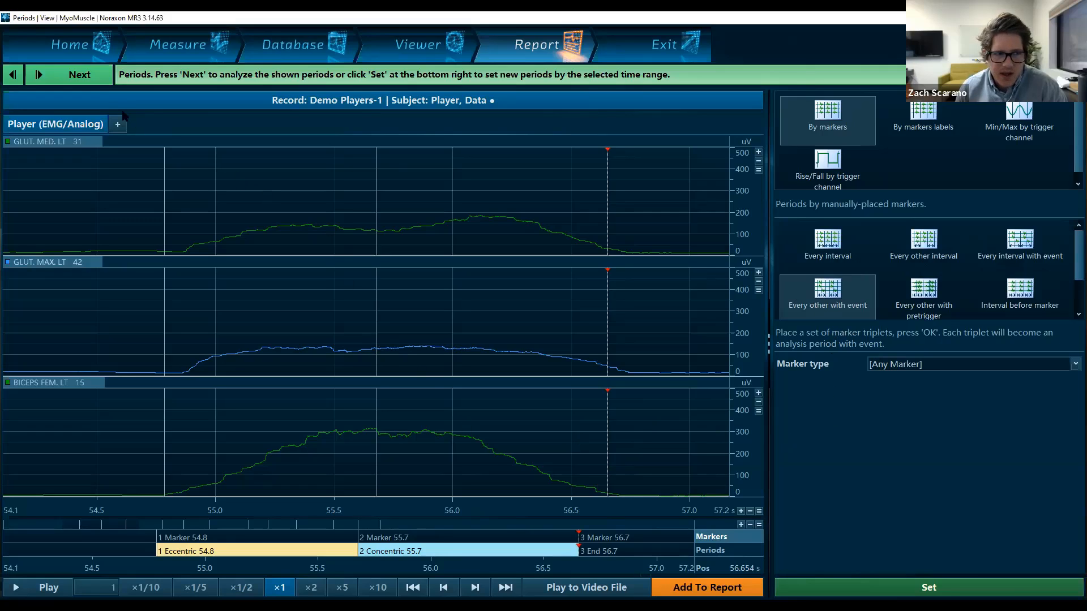
pyautogui.click(760, 511)
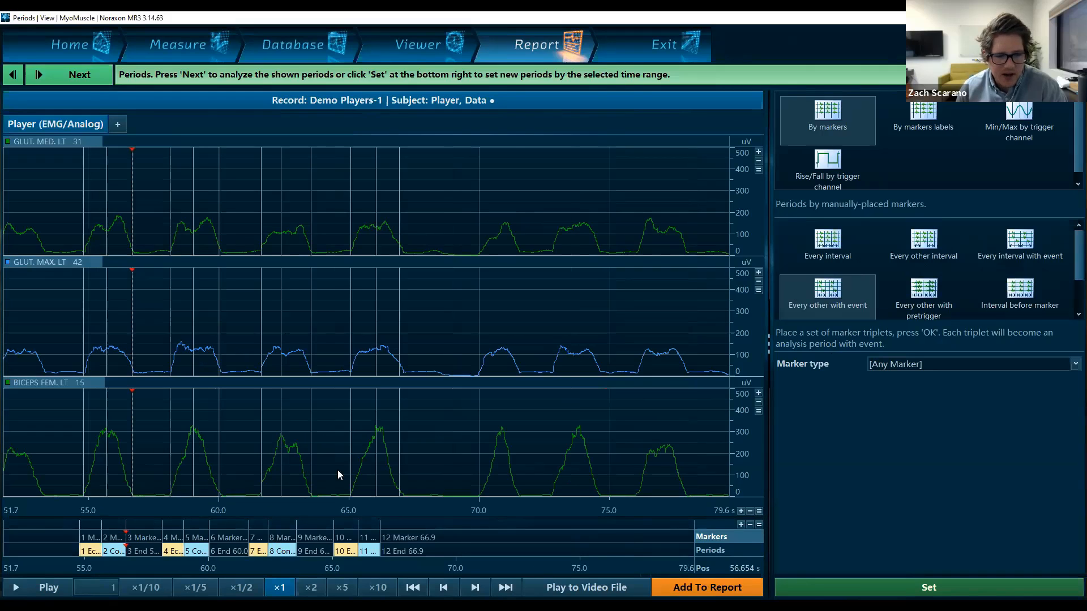
pyautogui.click(95, 75)
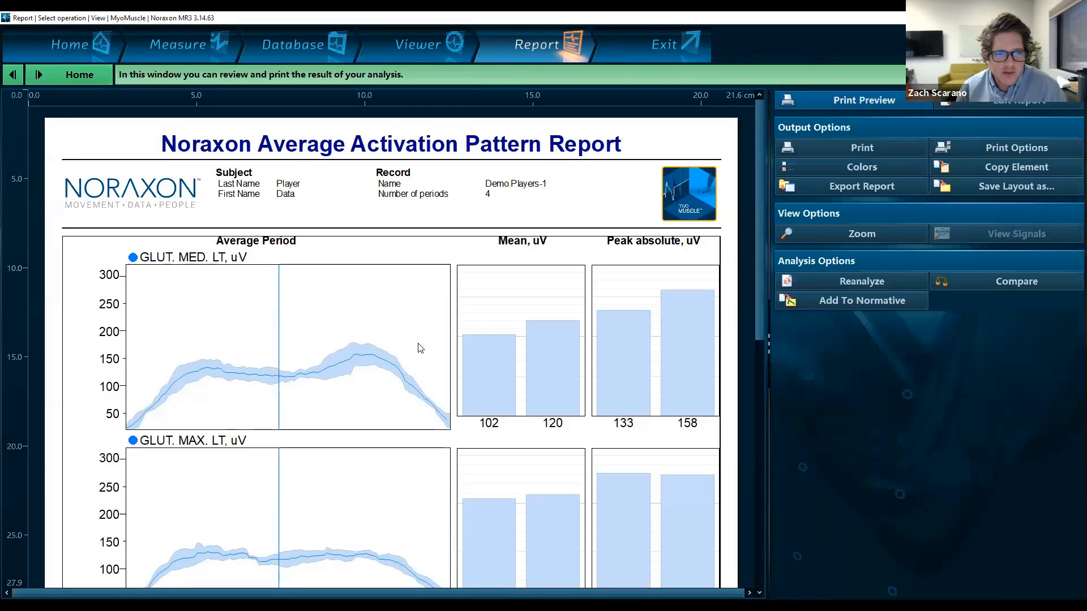
# Step: Examine each muscle's average period curve and compare the Eccentric and Concentric mean and peak bars in the report
pyautogui.scroll(-2, 312, 424)
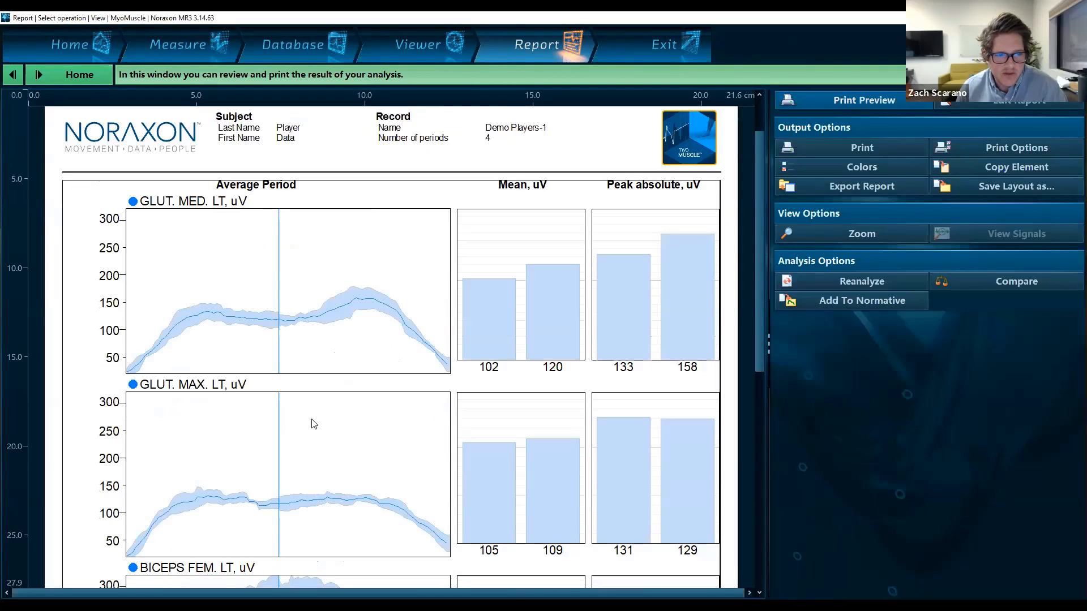
pyautogui.scroll(-2, 312, 424)
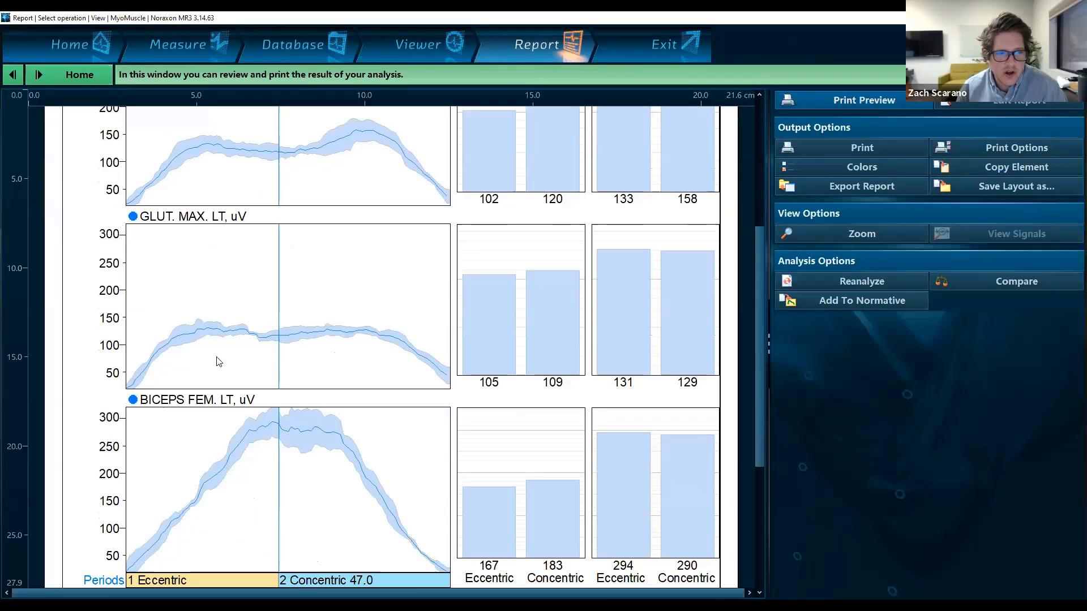
pyautogui.scroll(-1, 136, 374)
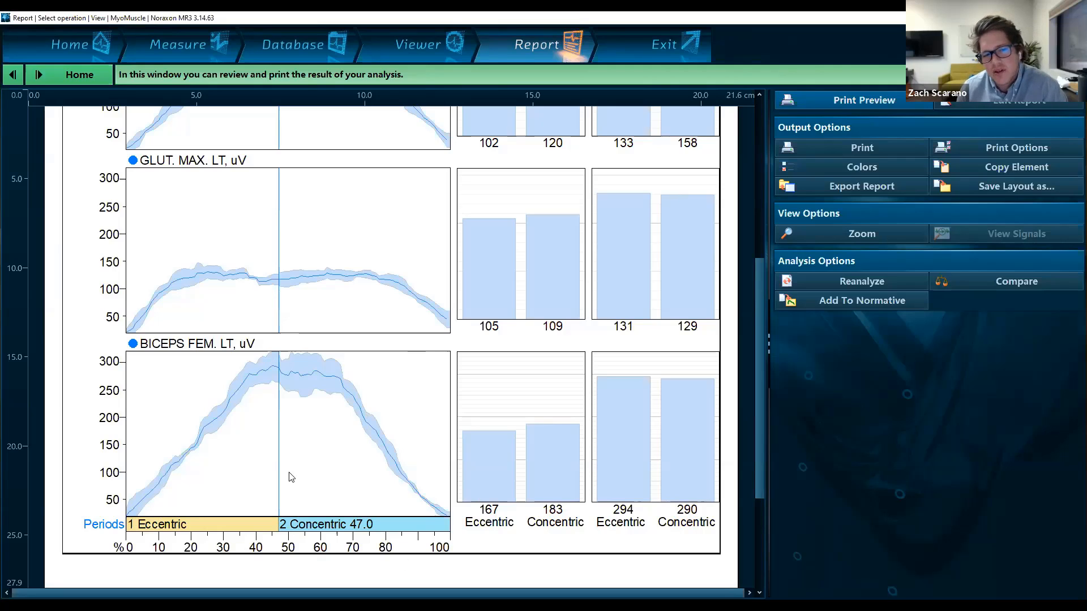
pyautogui.scroll(3, 311, 439)
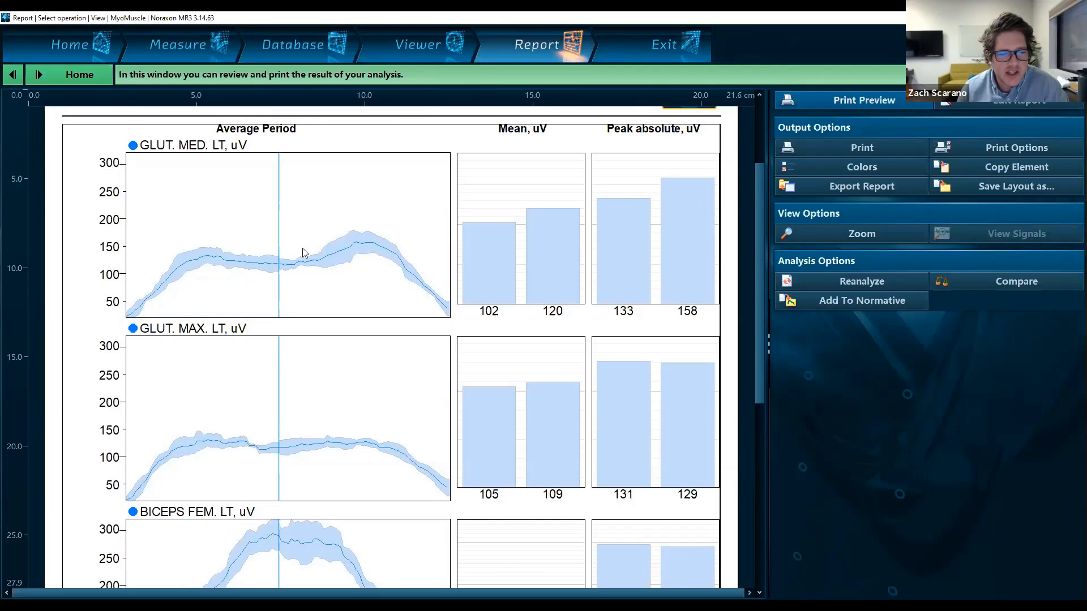
pyautogui.scroll(-1, 301, 287)
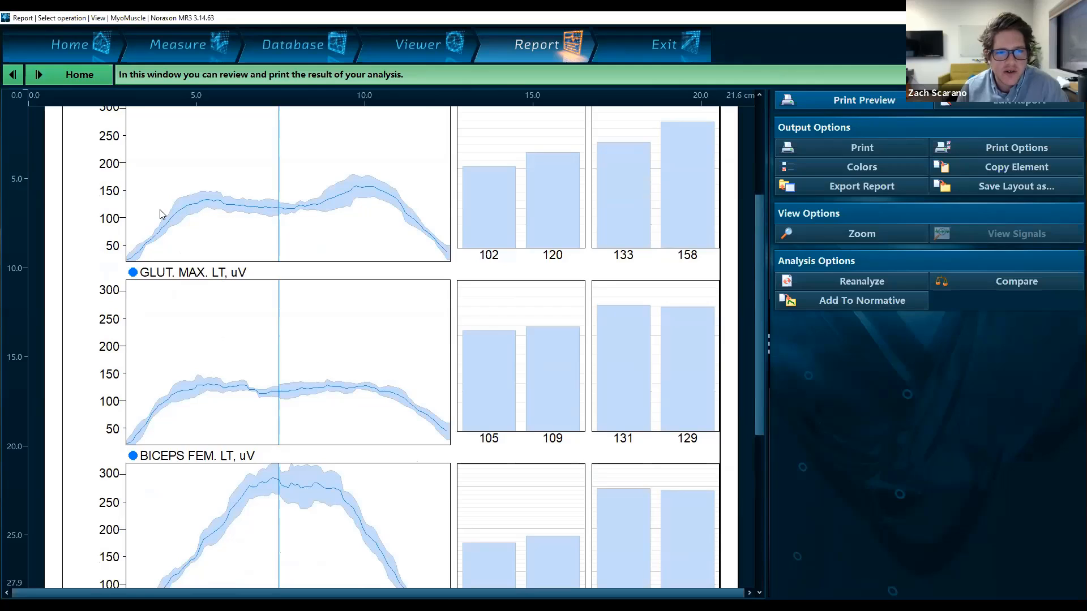
pyautogui.scroll(-2, 213, 228)
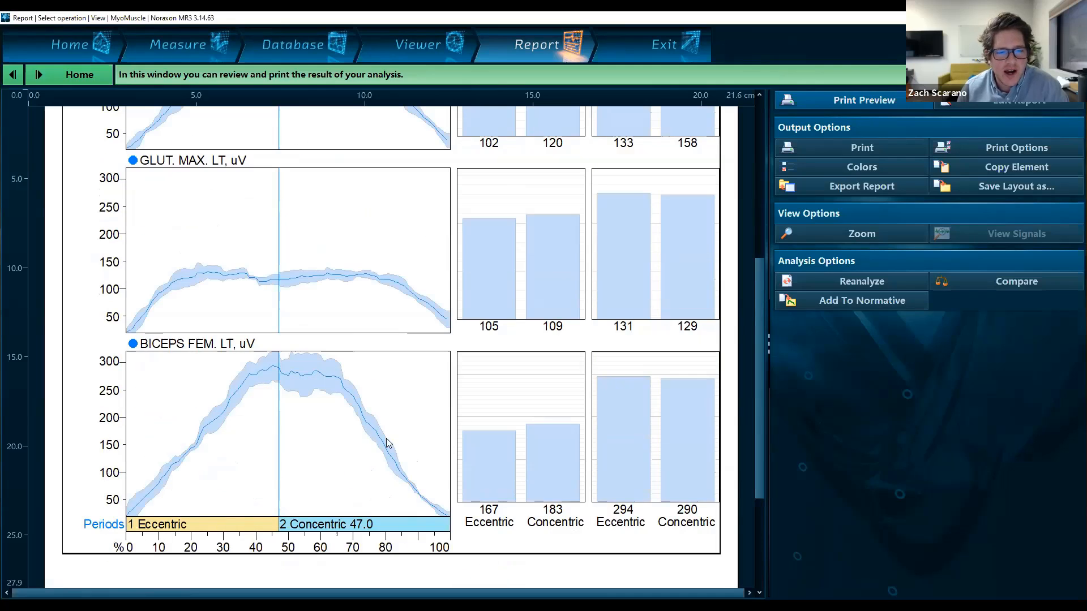
pyautogui.scroll(1, 375, 452)
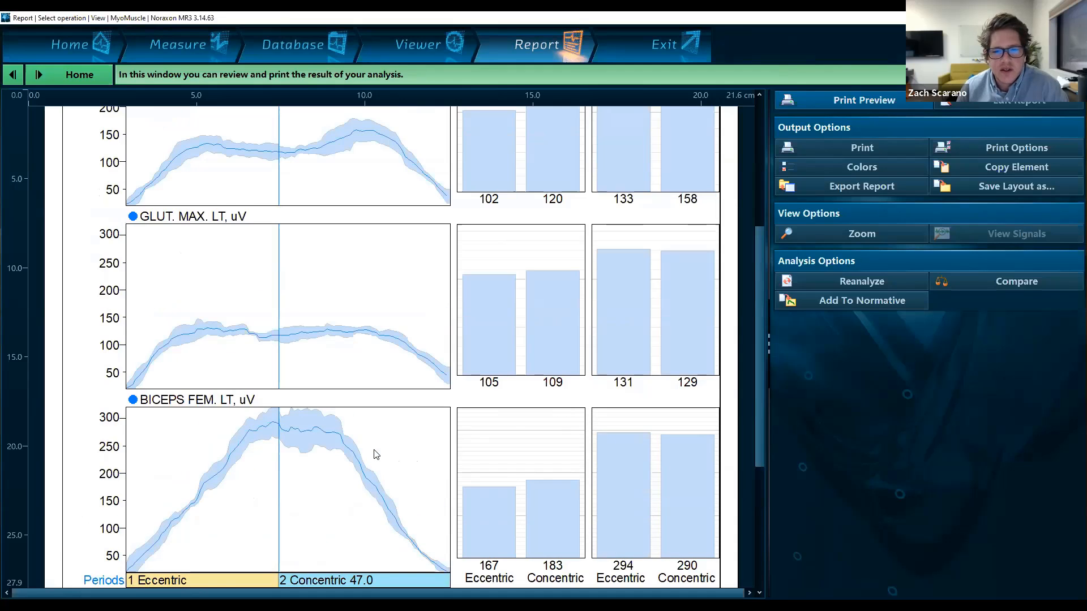
pyautogui.scroll(3, 375, 453)
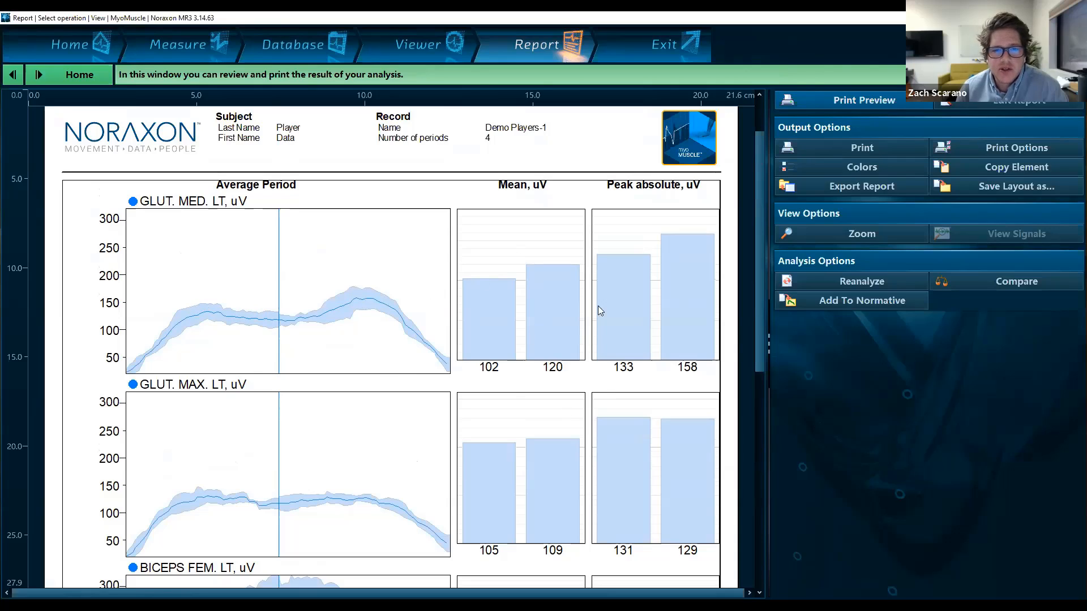
pyautogui.scroll(-1, 506, 346)
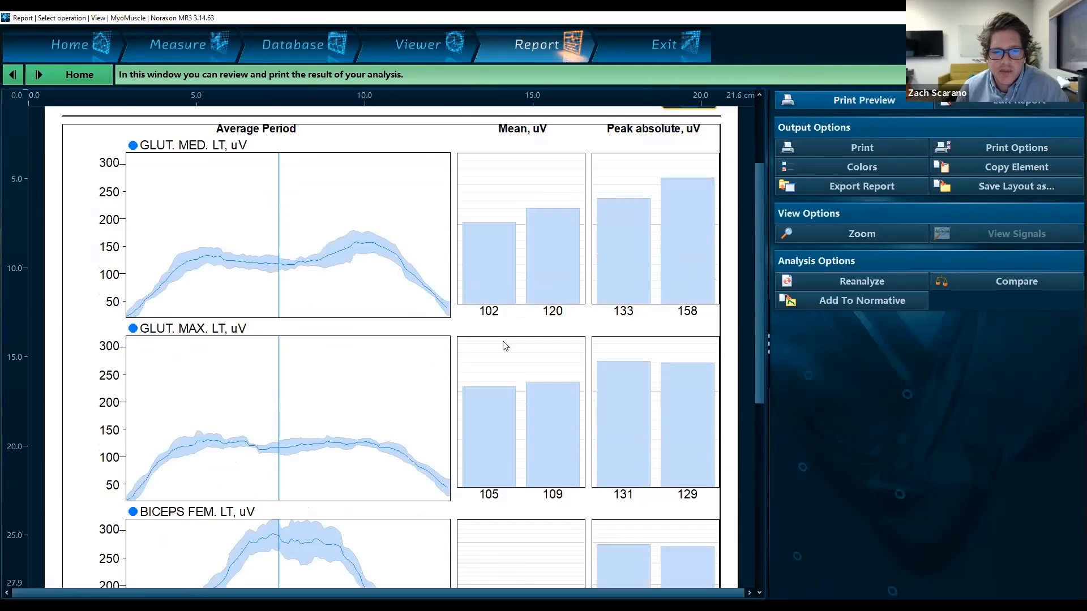
# Step: Finish viewing the report, return to the subject database without saving, and open the jumping subject's Countermovement Jump Analysis record
pyautogui.scroll(-3, 505, 346)
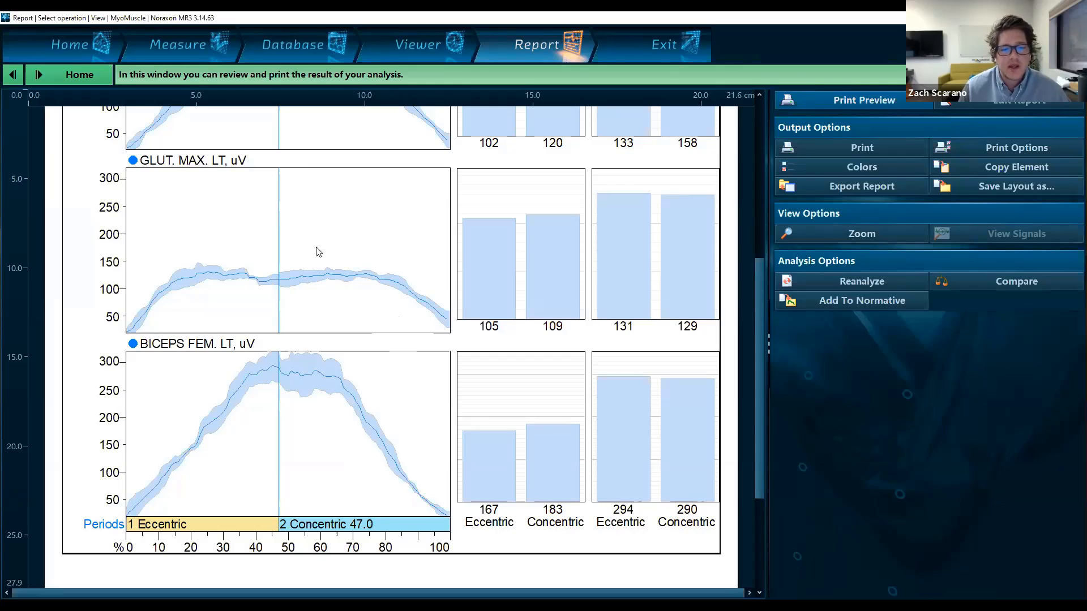
pyautogui.click(303, 61)
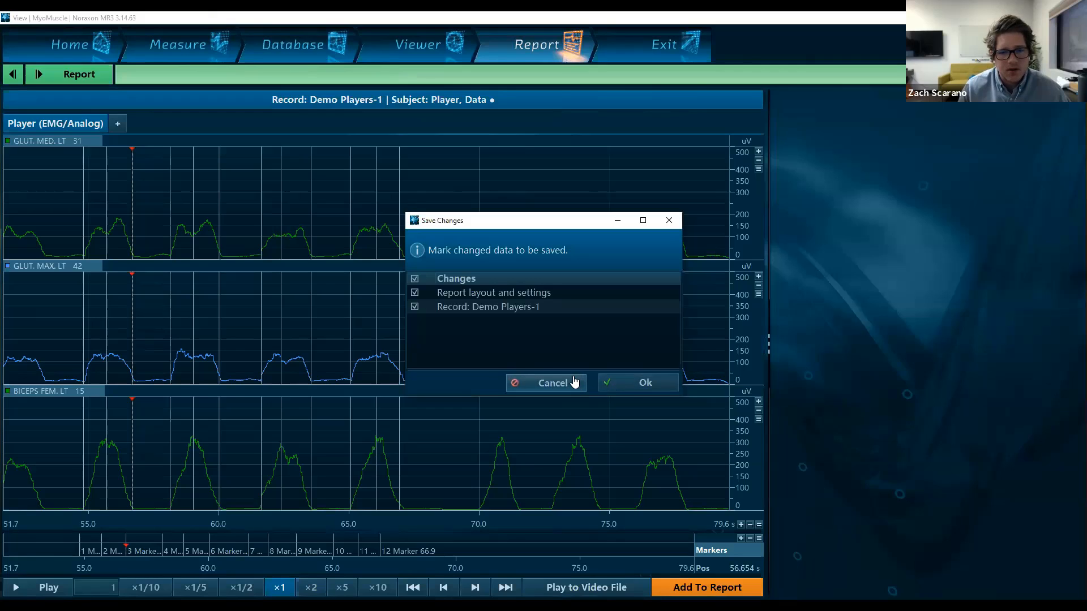
pyautogui.click(574, 384)
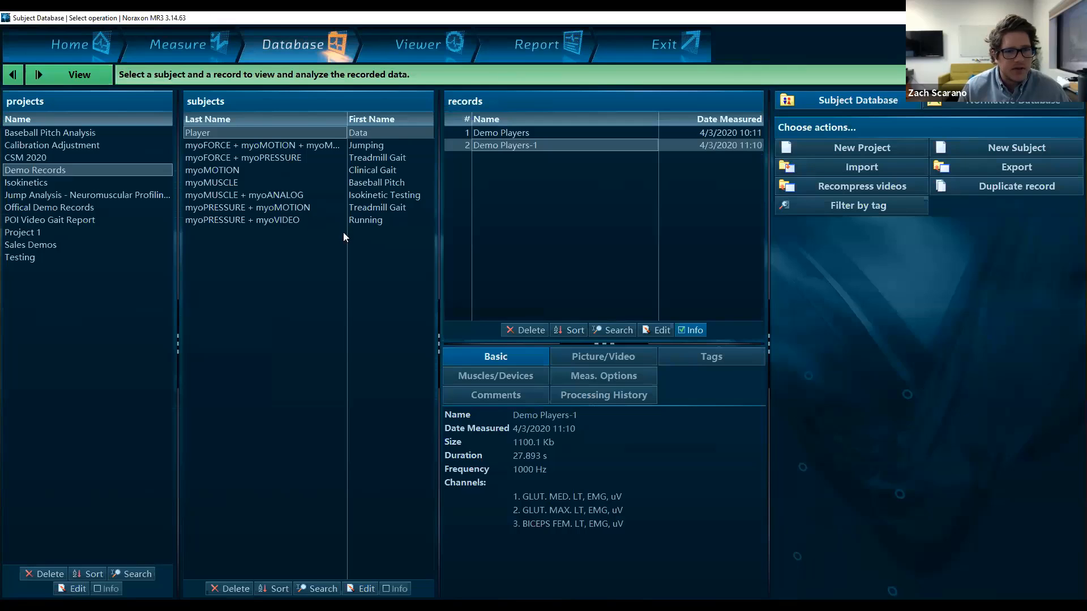
pyautogui.click(379, 147)
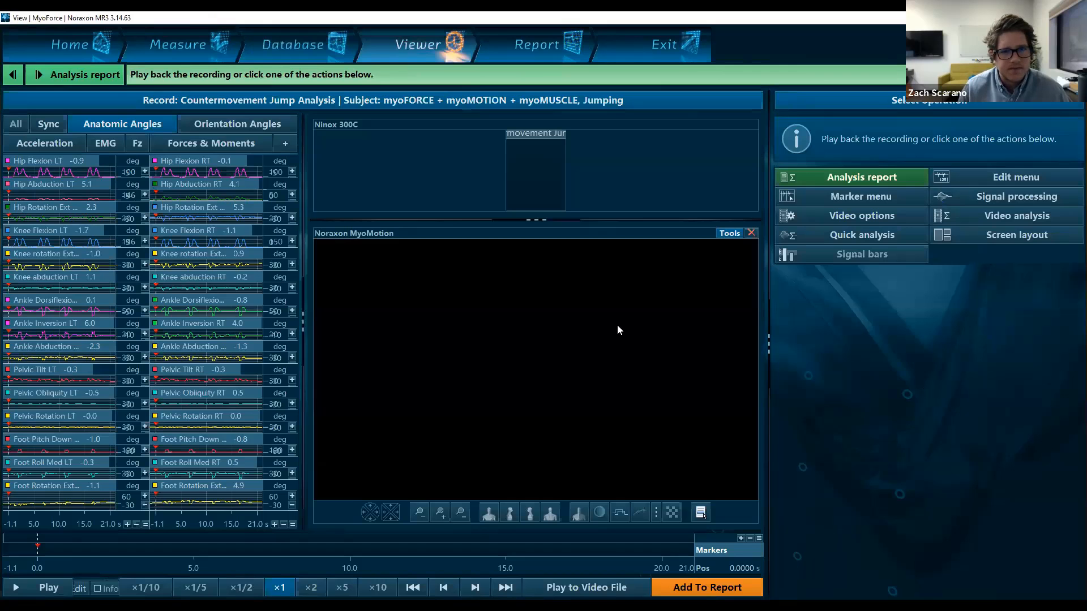
# Step: Display the Fz force signals, make the Ninox 300C video the main view, and widen the signal area
pyautogui.click(136, 144)
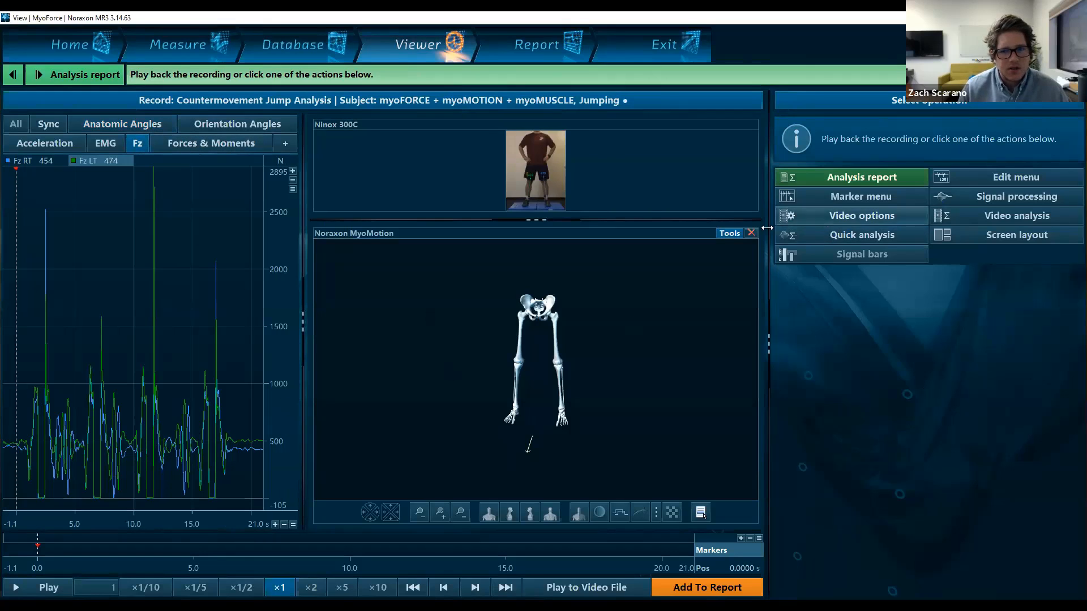
pyautogui.click(751, 233)
pyautogui.click(469, 201)
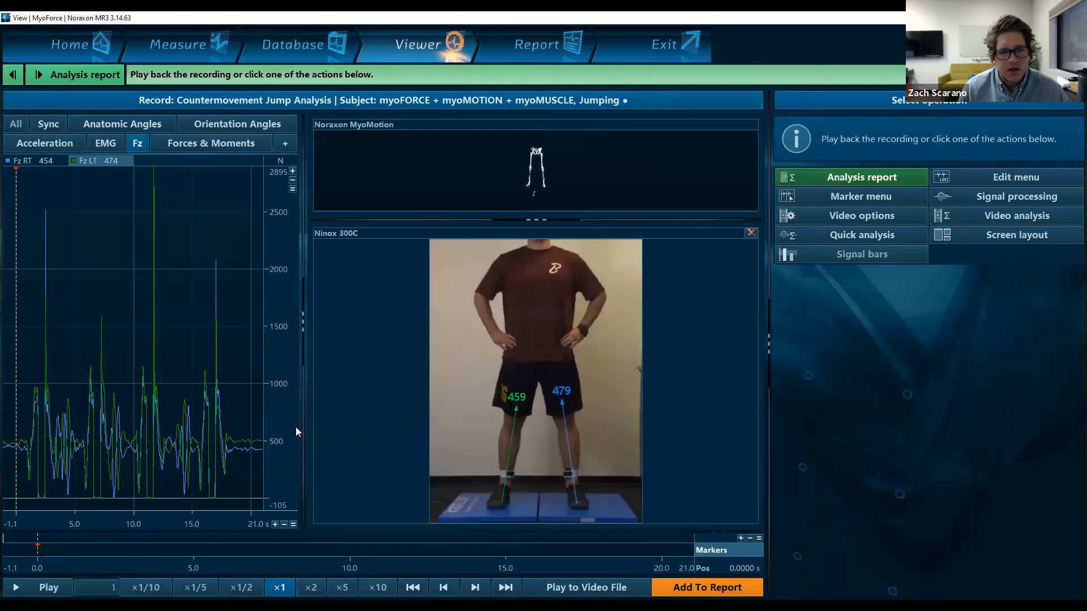
pyautogui.moveTo(768, 439); pyautogui.dragTo(910, 441)
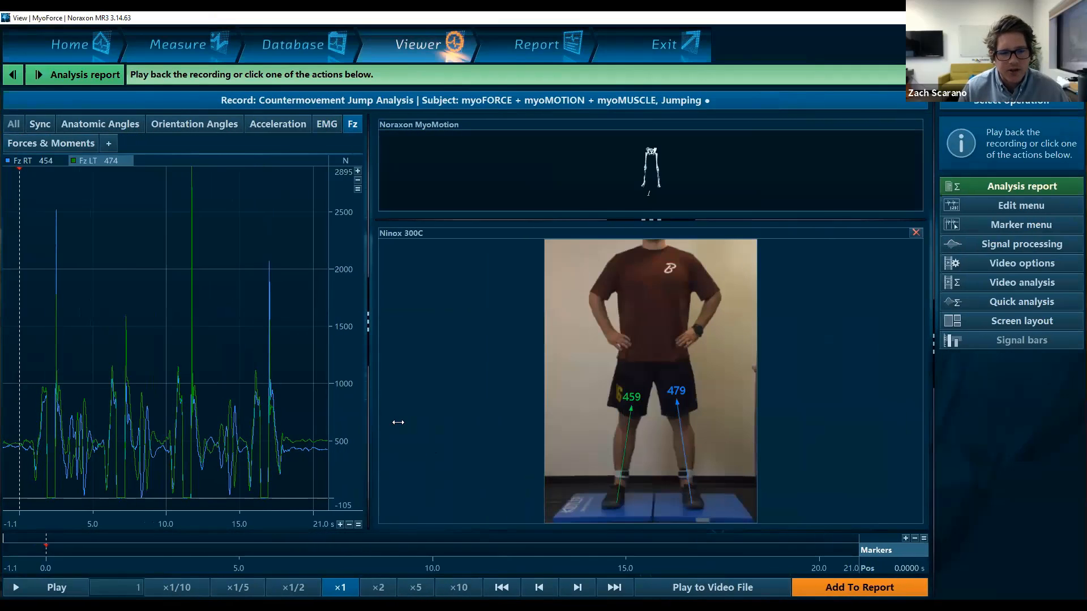
pyautogui.moveTo(398, 422); pyautogui.dragTo(409, 424)
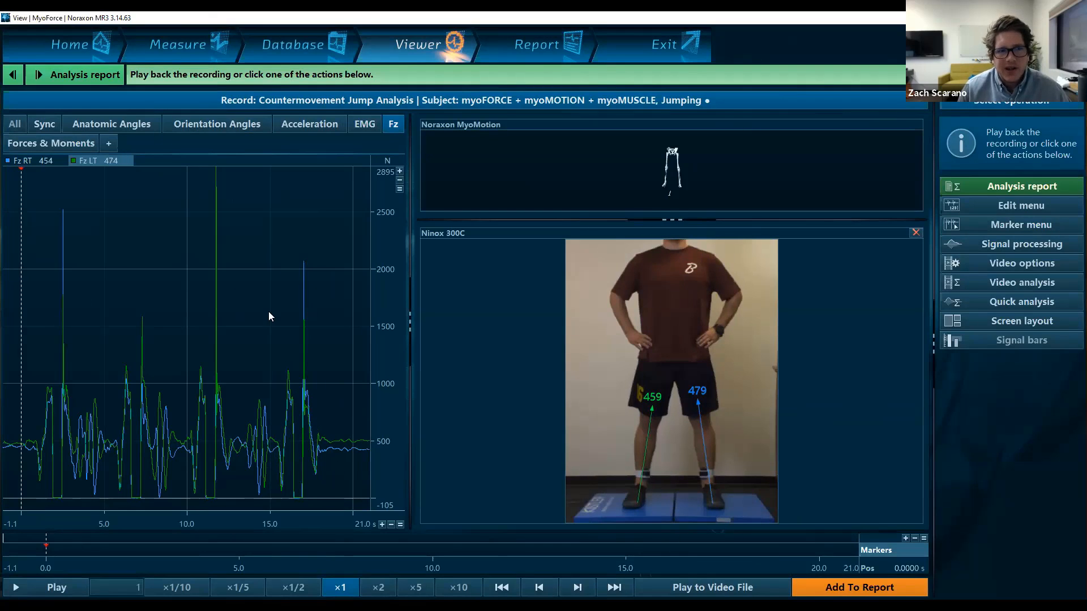
# Step: Start the Jump Analysis - Edit report from the MyoForce reports for the countermovement jump record
pyautogui.click(72, 79)
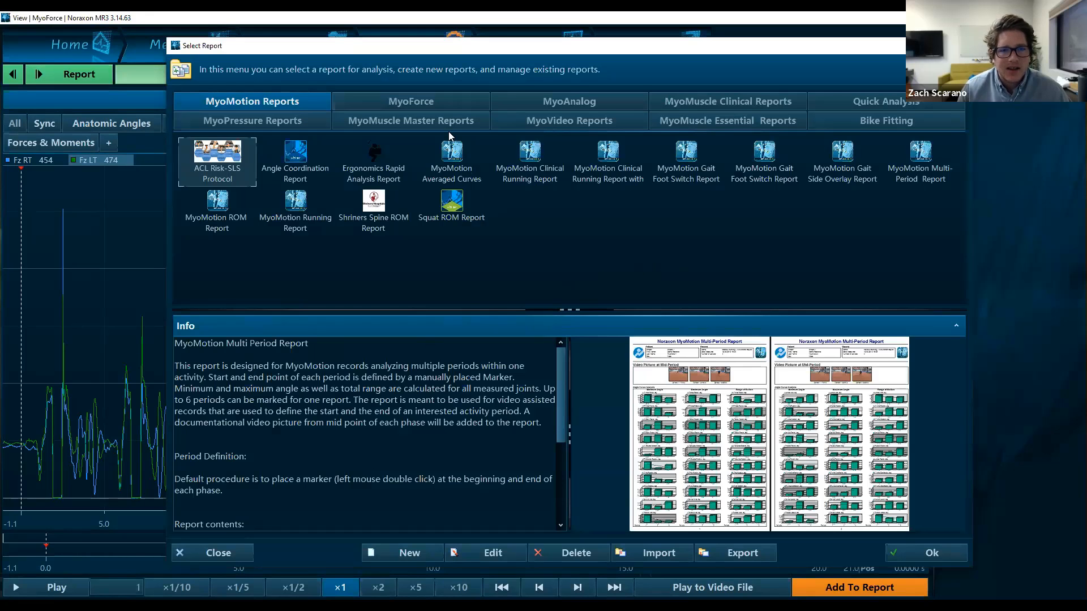
pyautogui.click(458, 102)
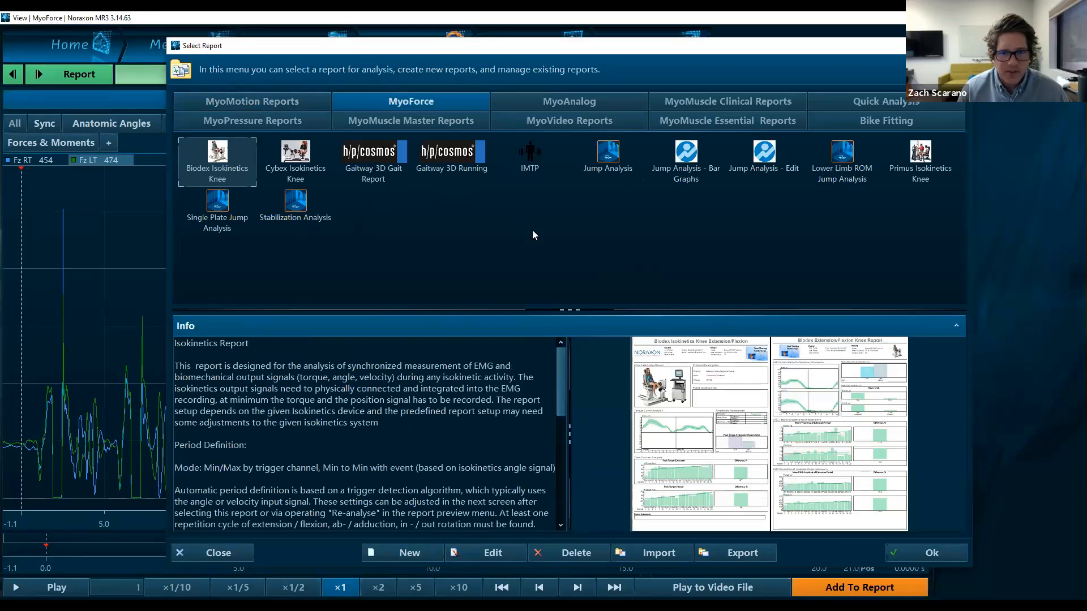
pyautogui.click(773, 172)
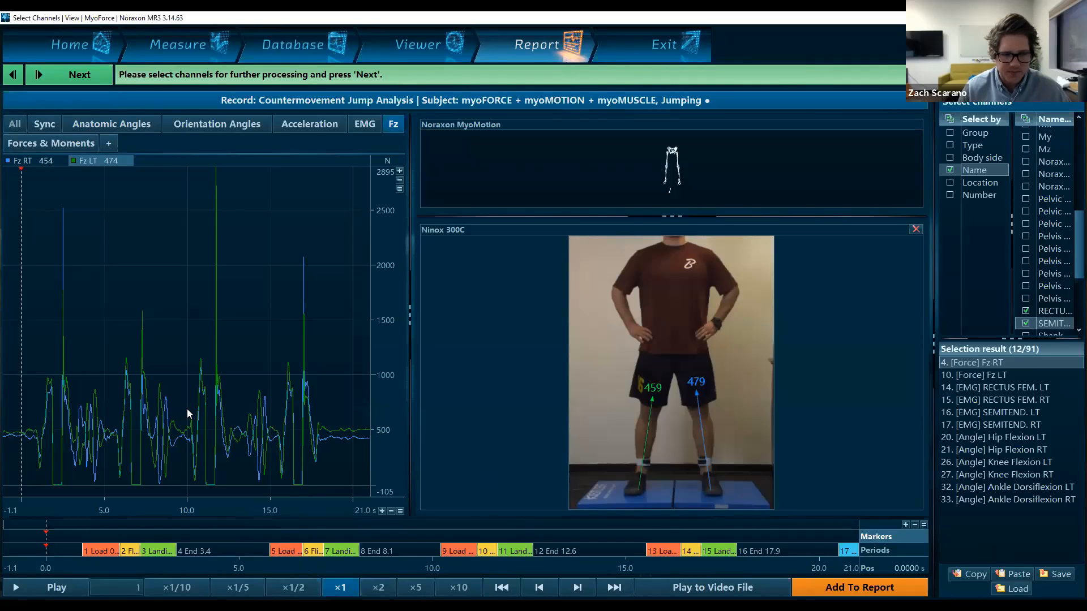
# Step: Inspect the third jump's Load, Flight and Landing periods from 9.9 s to 12.4 s, and generate the report with the existing channels and periods
pyautogui.moveTo(187, 409); pyautogui.dragTo(227, 409)
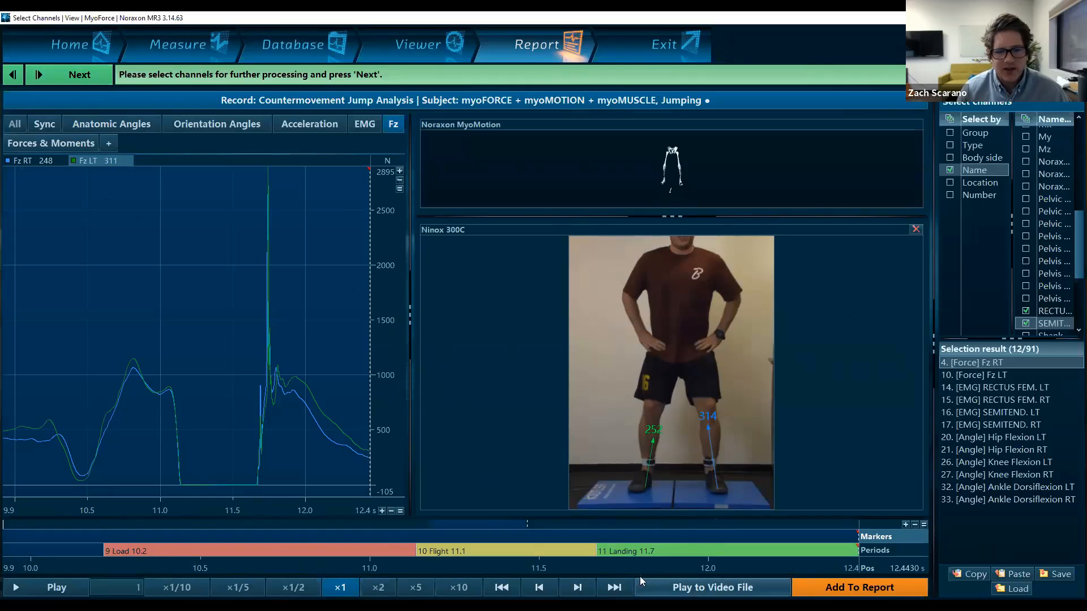
pyautogui.click(84, 80)
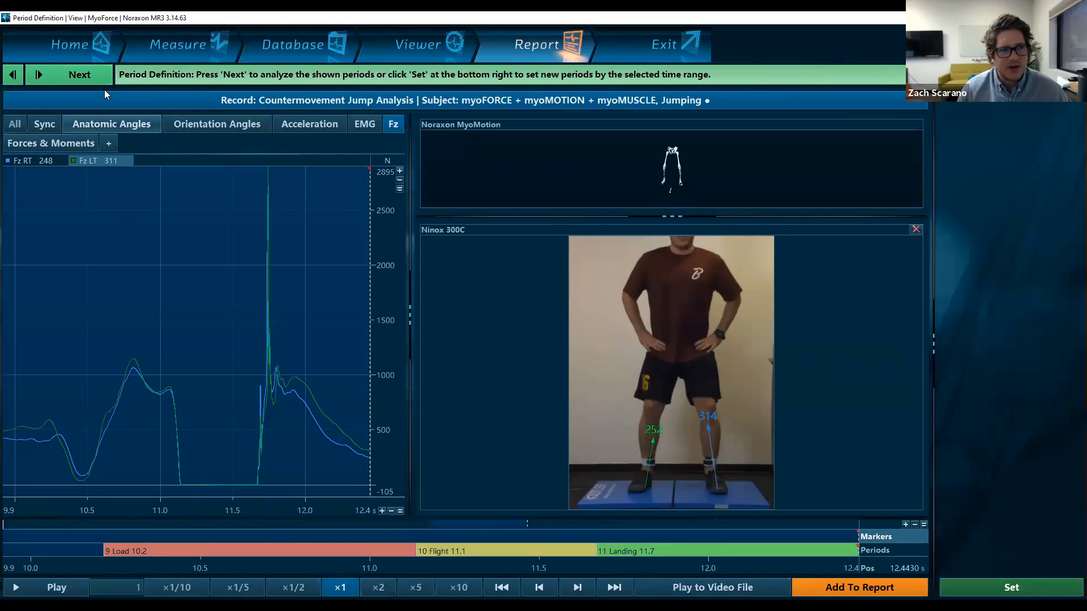
pyautogui.click(95, 80)
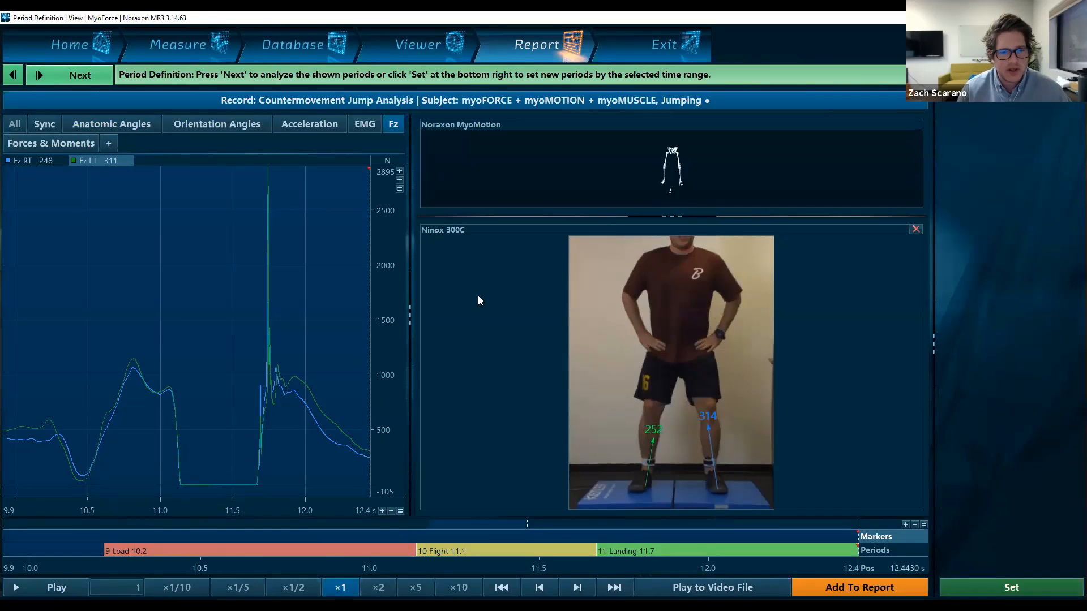
# Step: Examine the report's Left-Right Curve Analysis of force, EMG and joint angles, and leave it without saving any changes
pyautogui.scroll(-5, 478, 297)
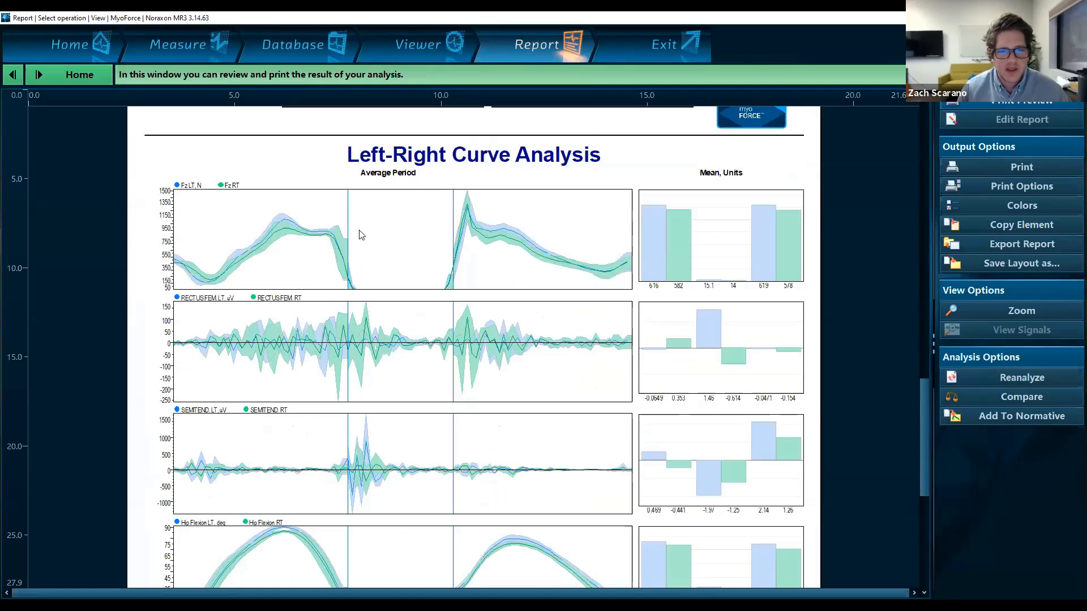
pyautogui.scroll(-1, 356, 231)
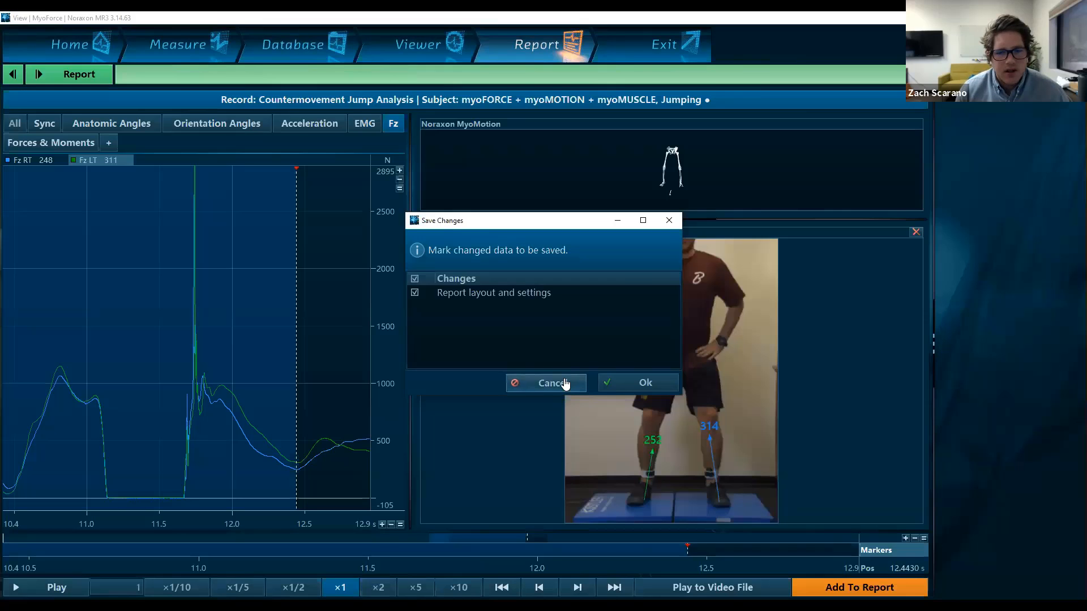
pyautogui.click(552, 381)
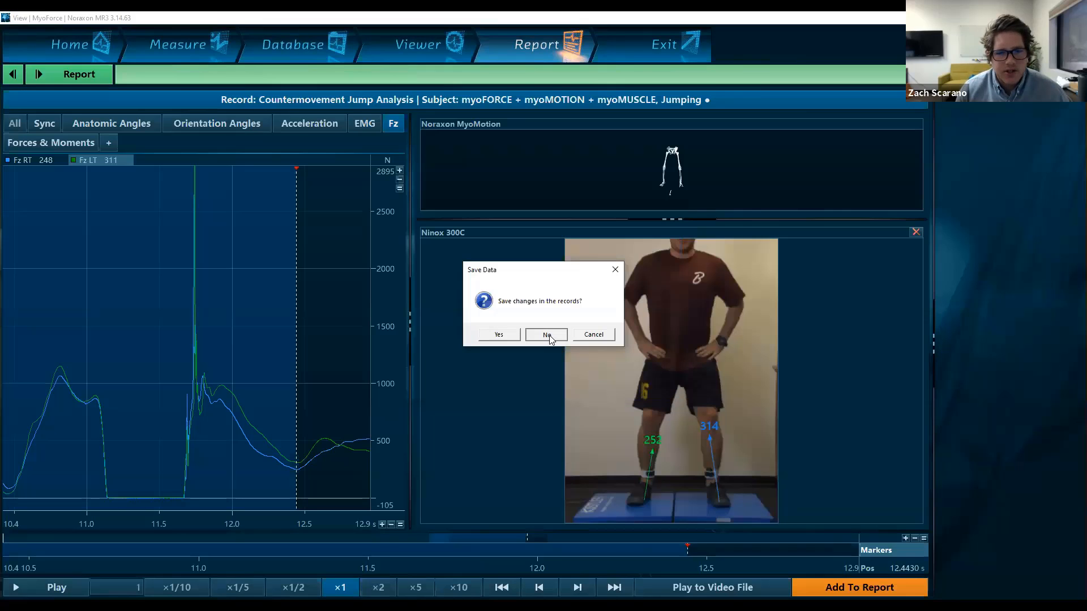
pyautogui.click(548, 335)
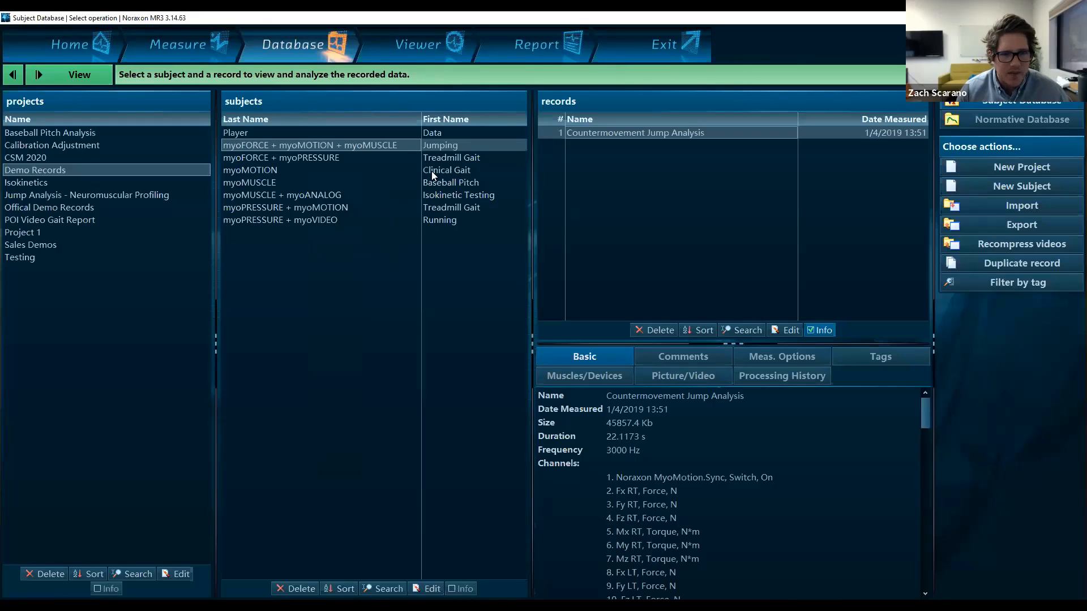
# Step: Open the Running Trial record of the running application subject in the Offical Demo Records project
pyautogui.click(88, 210)
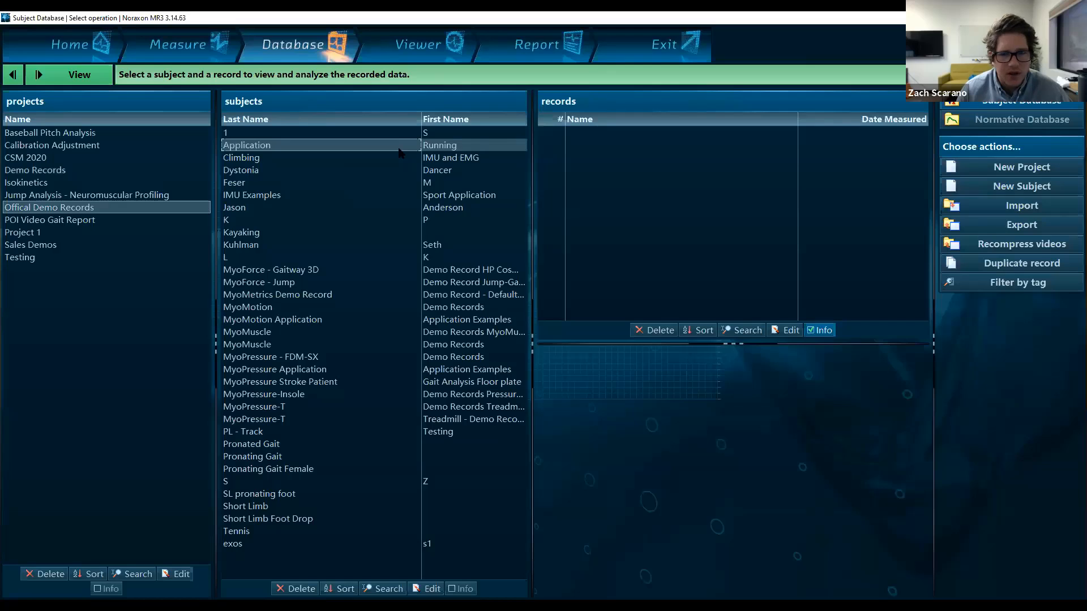
pyautogui.click(400, 147)
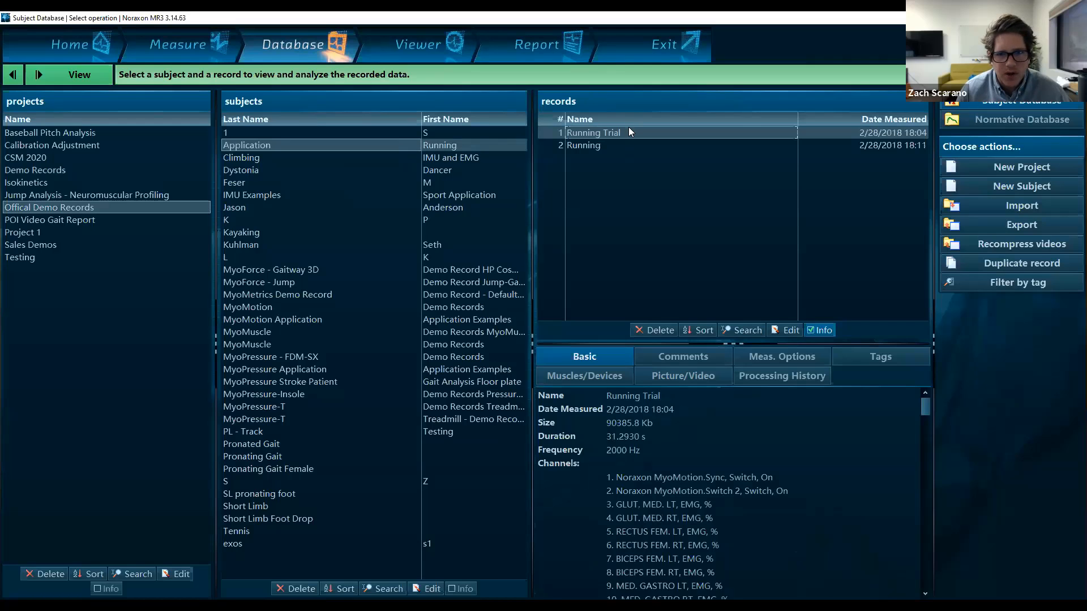
pyautogui.doubleClick(629, 132)
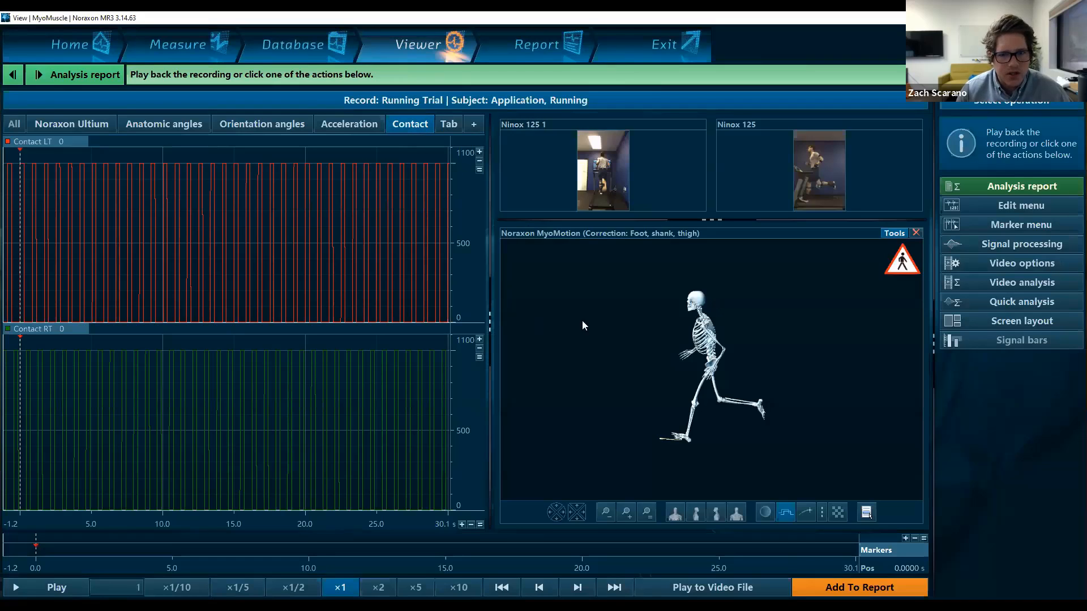
# Step: Play the running trial to about 9.1 s, and switch the avatar's contact detection off and on to check the Contact signals
pyautogui.moveTo(582, 320); pyautogui.dragTo(777, 361)
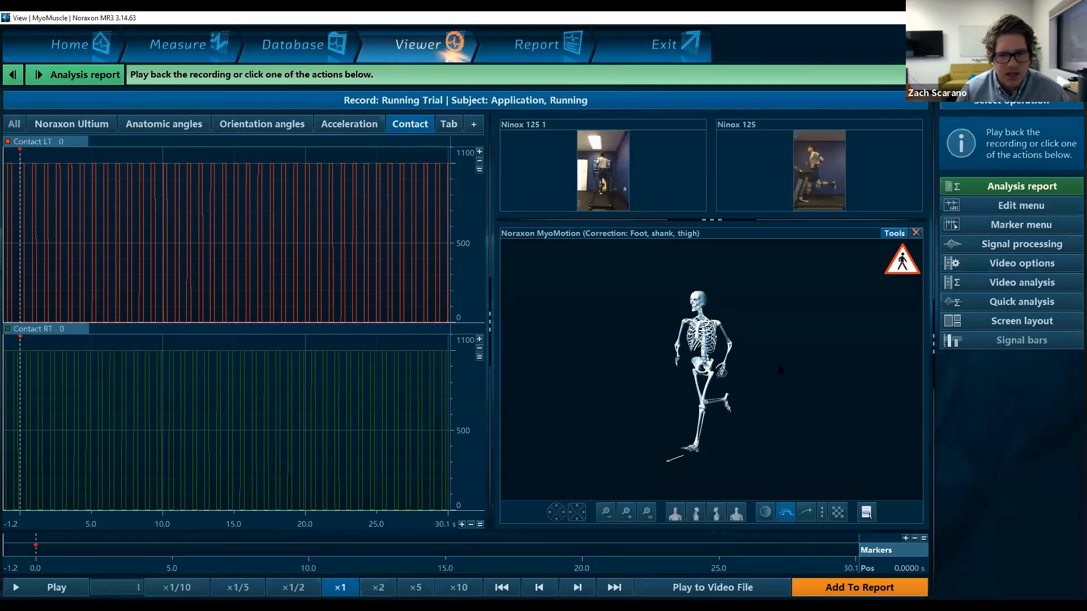
pyautogui.click(47, 583)
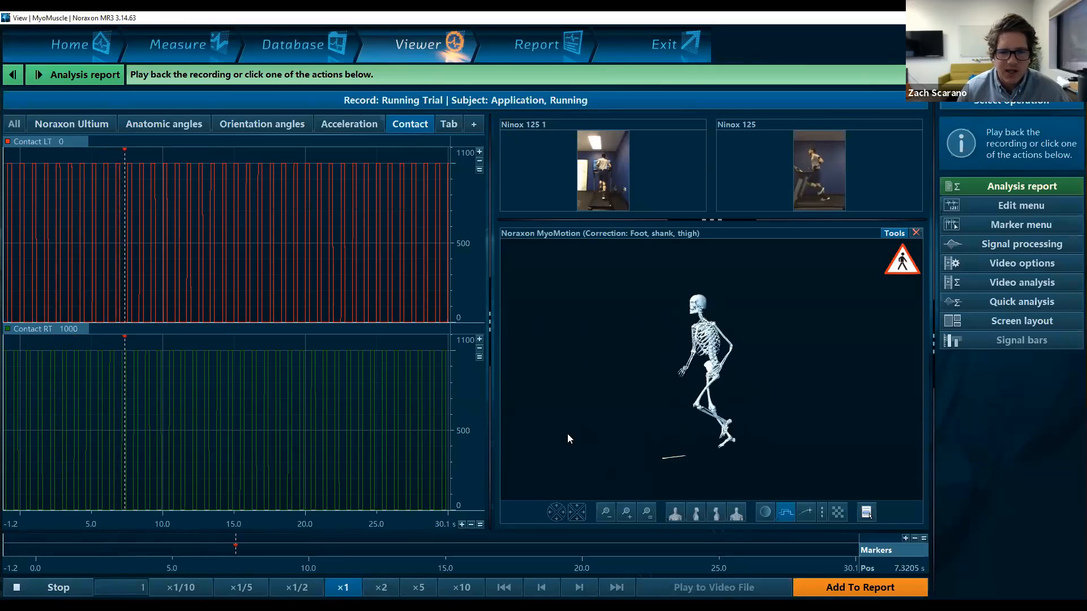
pyautogui.click(51, 587)
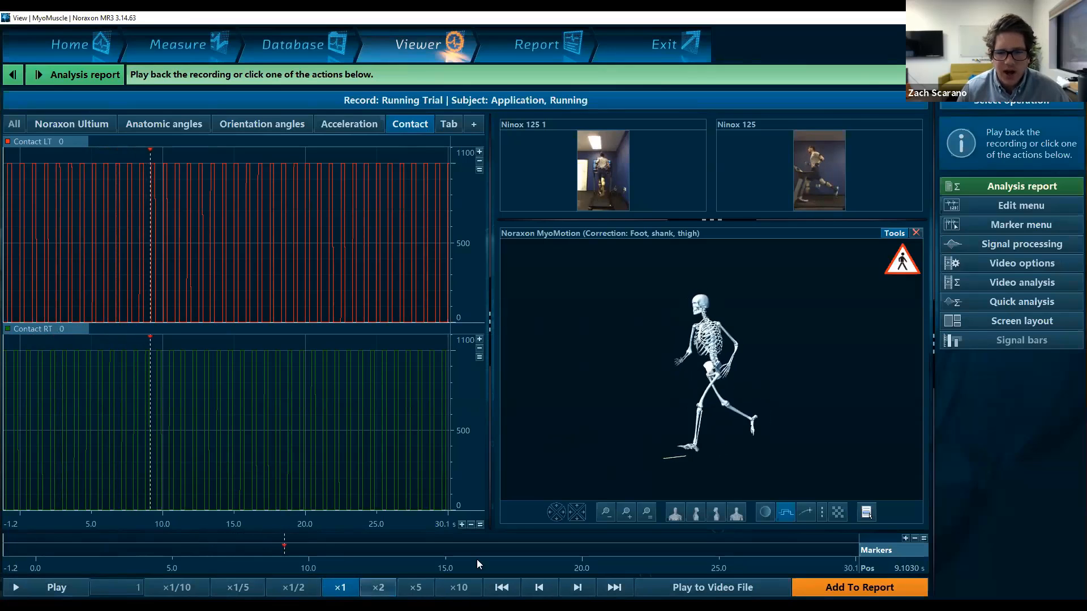
pyautogui.click(787, 513)
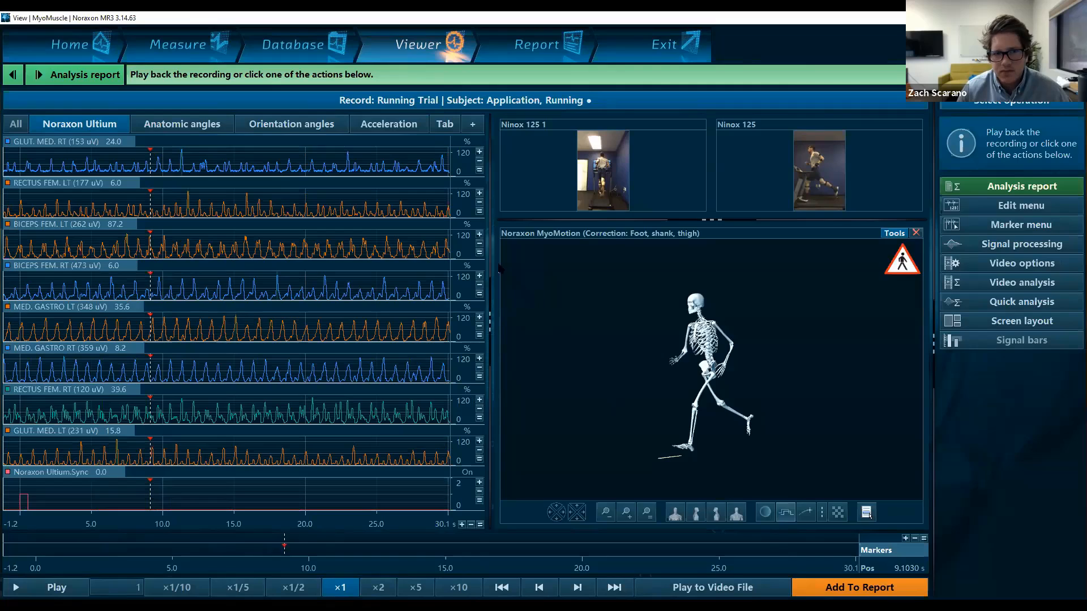
pyautogui.click(409, 126)
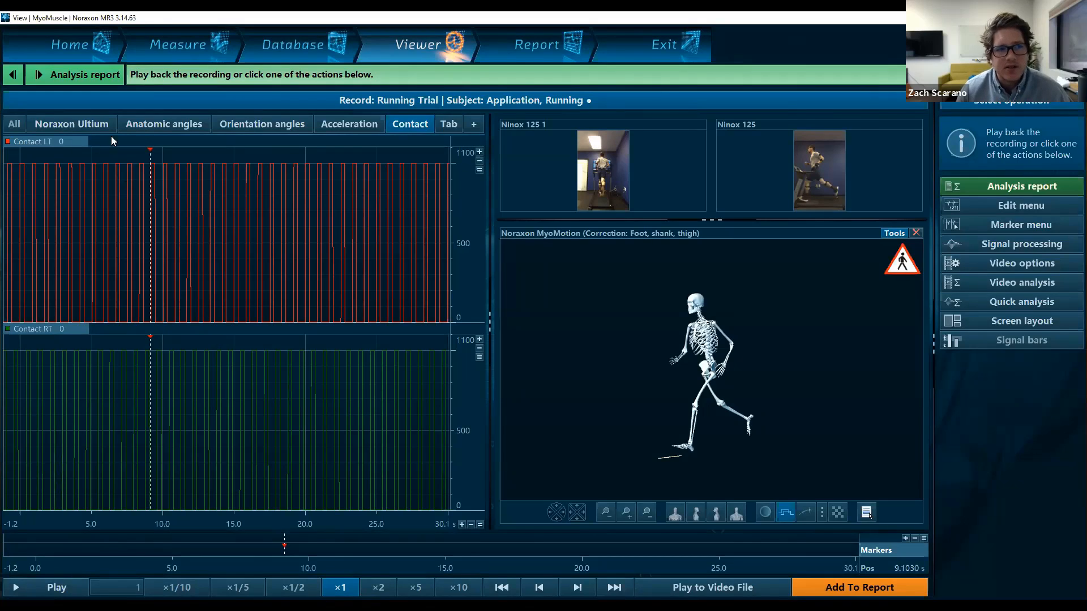
# Step: Start the MyoMotion Running Report from the MyoMotion reports and continue with the EMG channels to the left period definition
pyautogui.click(109, 78)
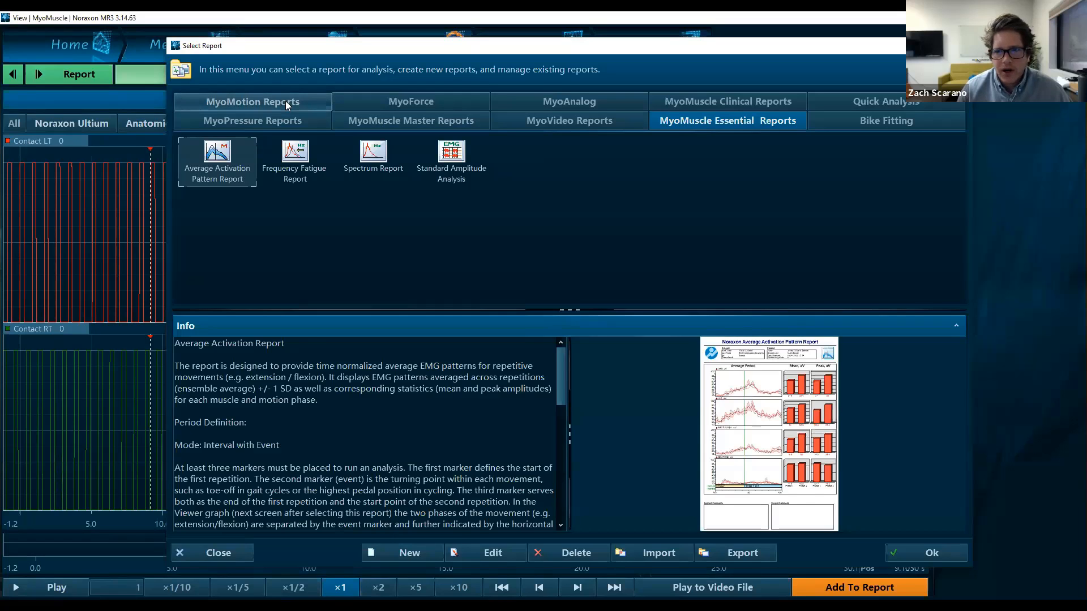
pyautogui.click(285, 103)
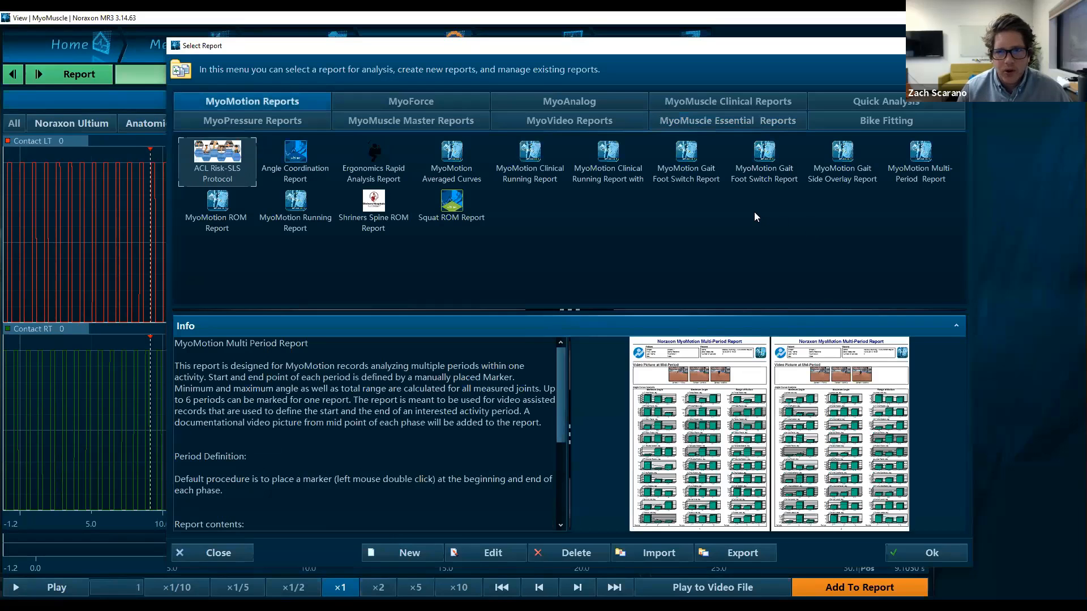
pyautogui.click(320, 233)
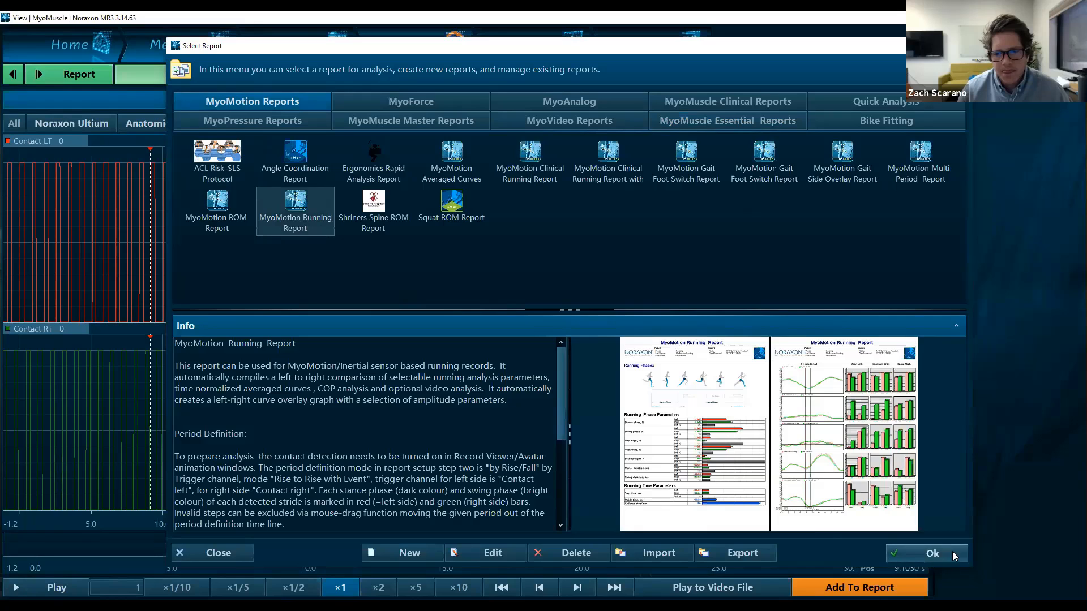
pyautogui.click(932, 553)
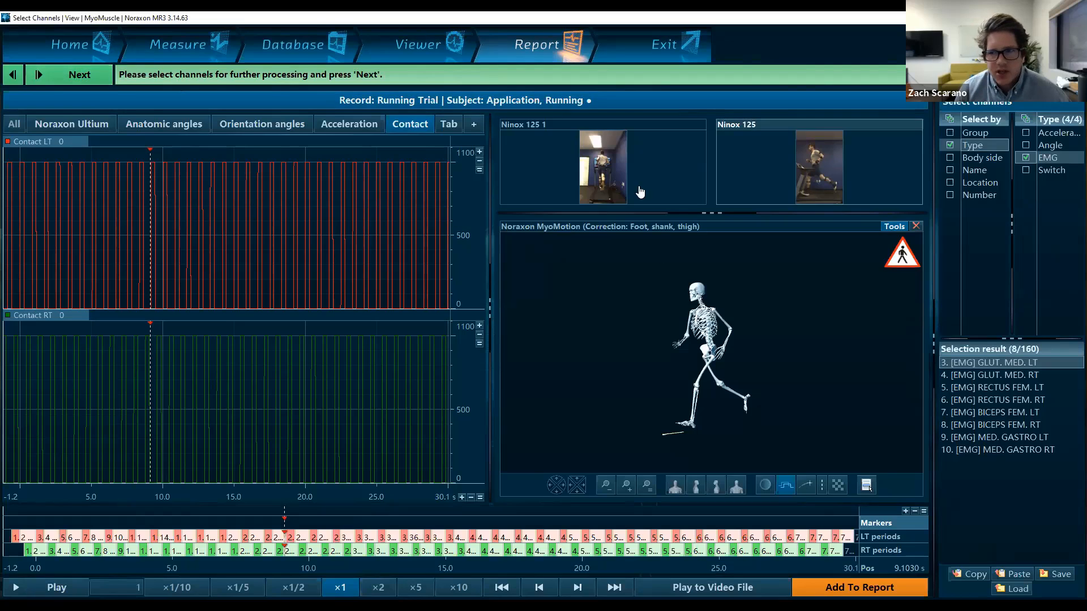
pyautogui.click(74, 74)
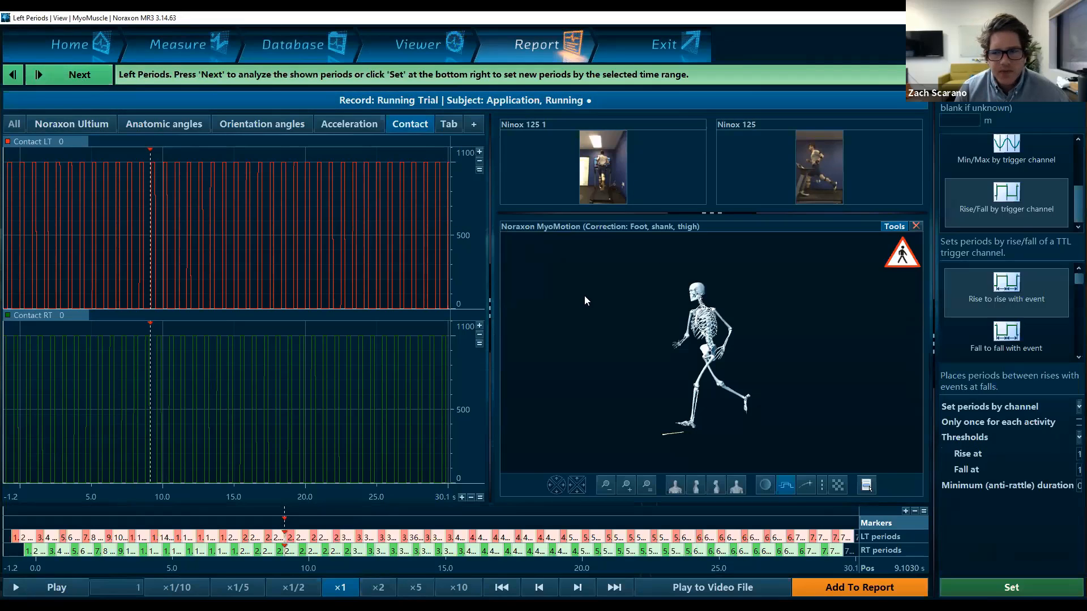
# Step: Widen the period options and examine the Rise to rise with event settings against the Stance and Swing periods from -0.8 s to 1.2 s
pyautogui.moveTo(933, 347); pyautogui.dragTo(774, 370)
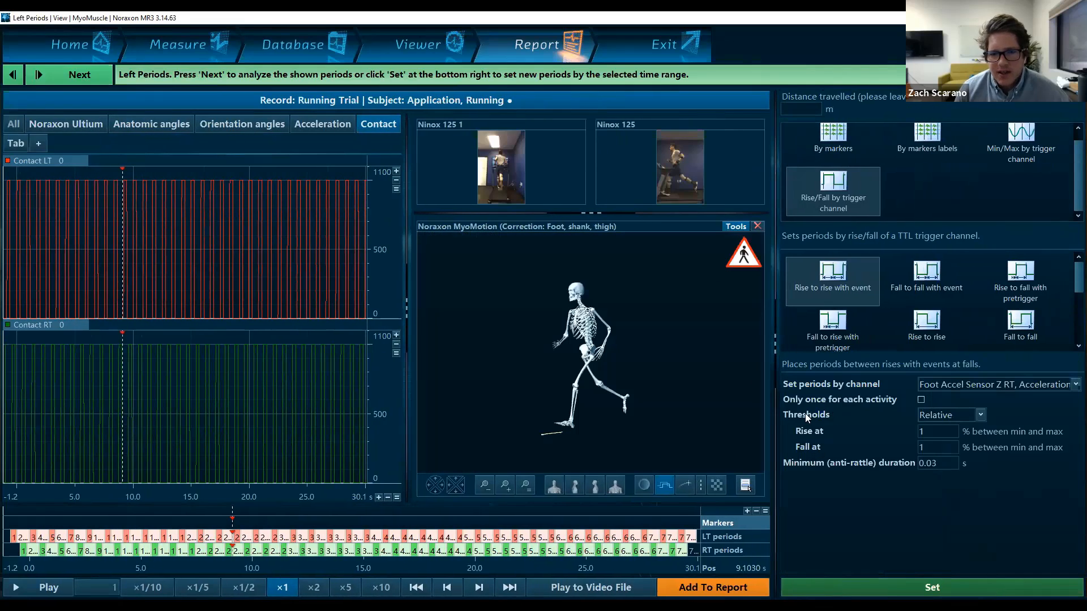
pyautogui.scroll(1, 972, 207)
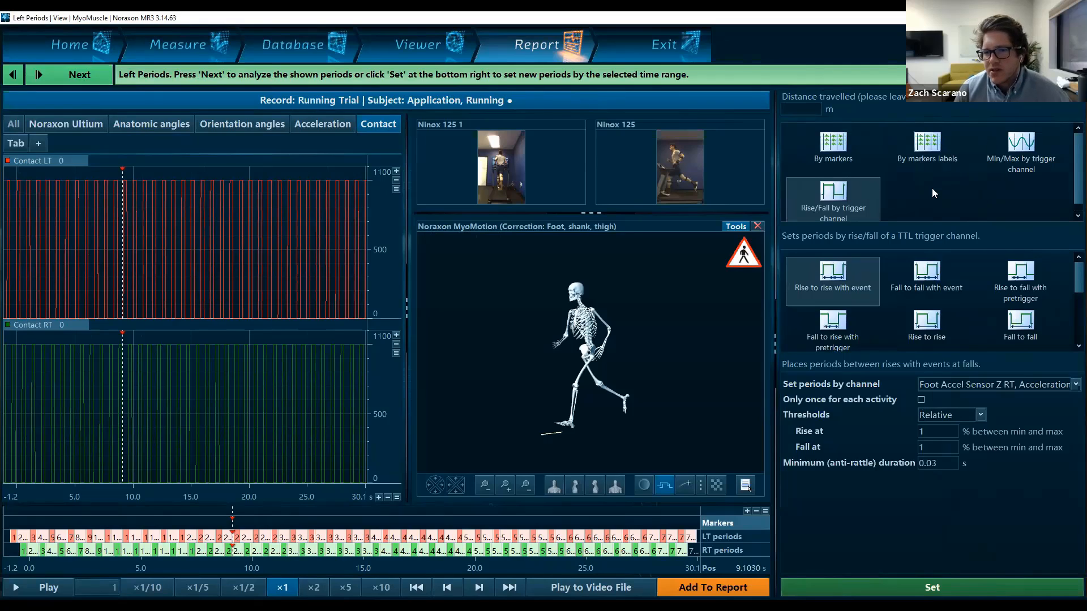
pyautogui.scroll(-1, 931, 194)
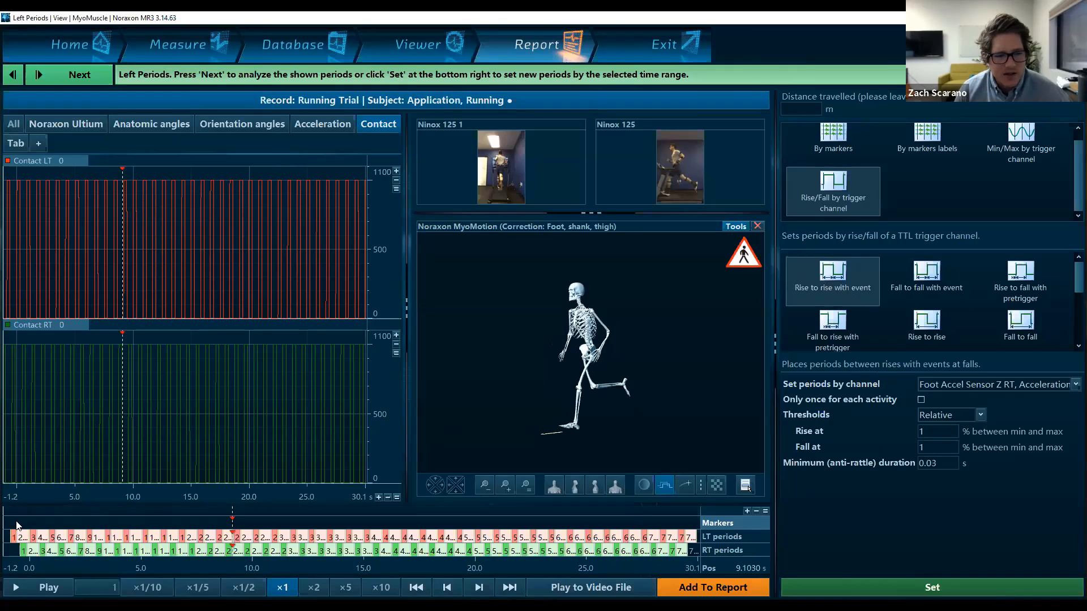
pyautogui.click(378, 497)
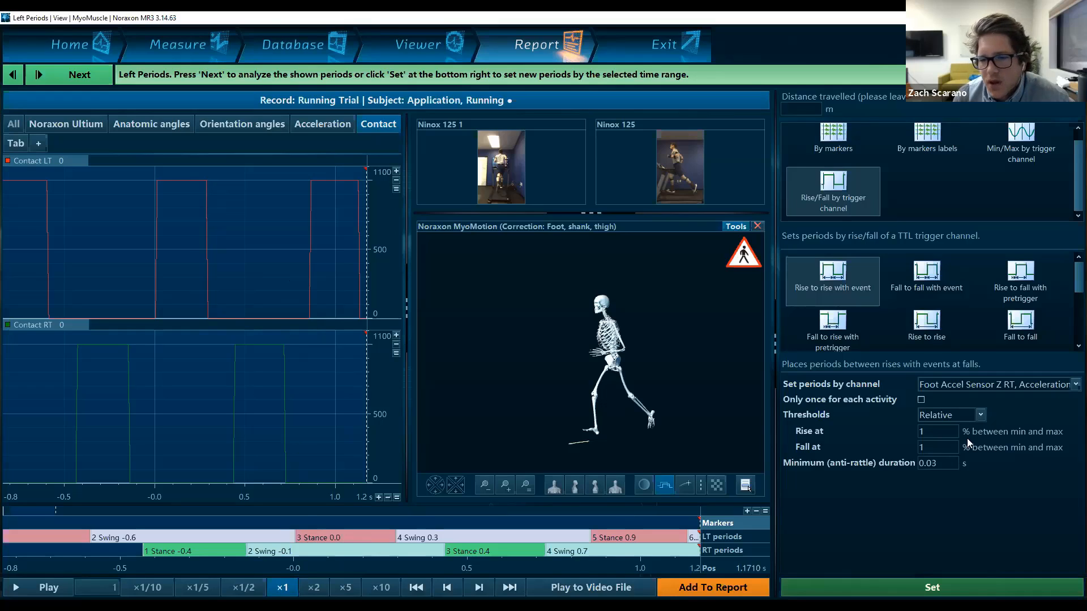
# Step: Replace the left periods' trigger channel with the Contact LT switch channel
pyautogui.click(930, 390)
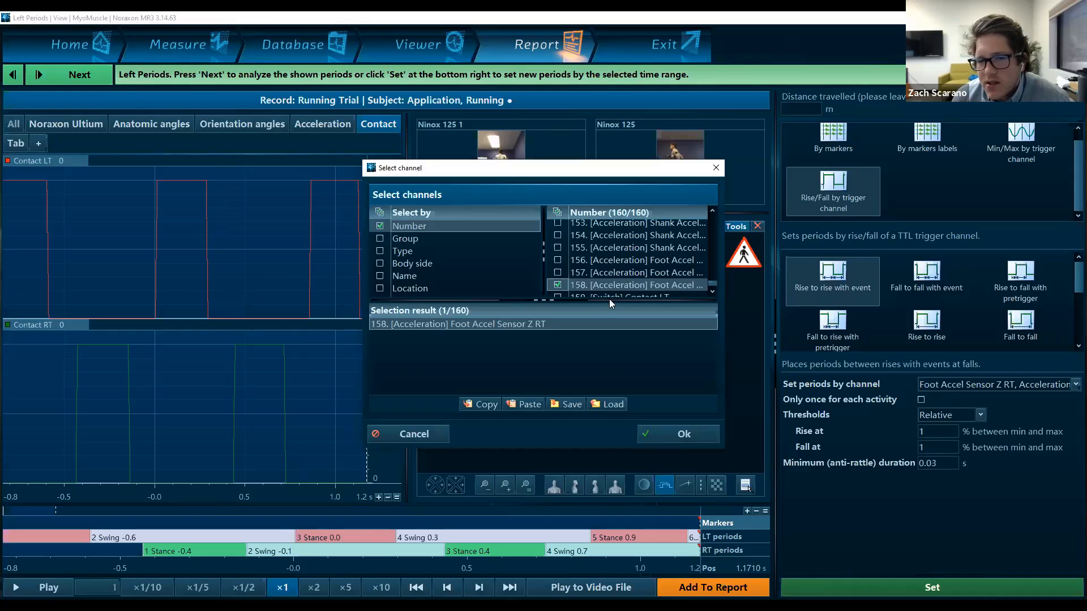
pyautogui.click(558, 291)
pyautogui.scroll(-1, 623, 279)
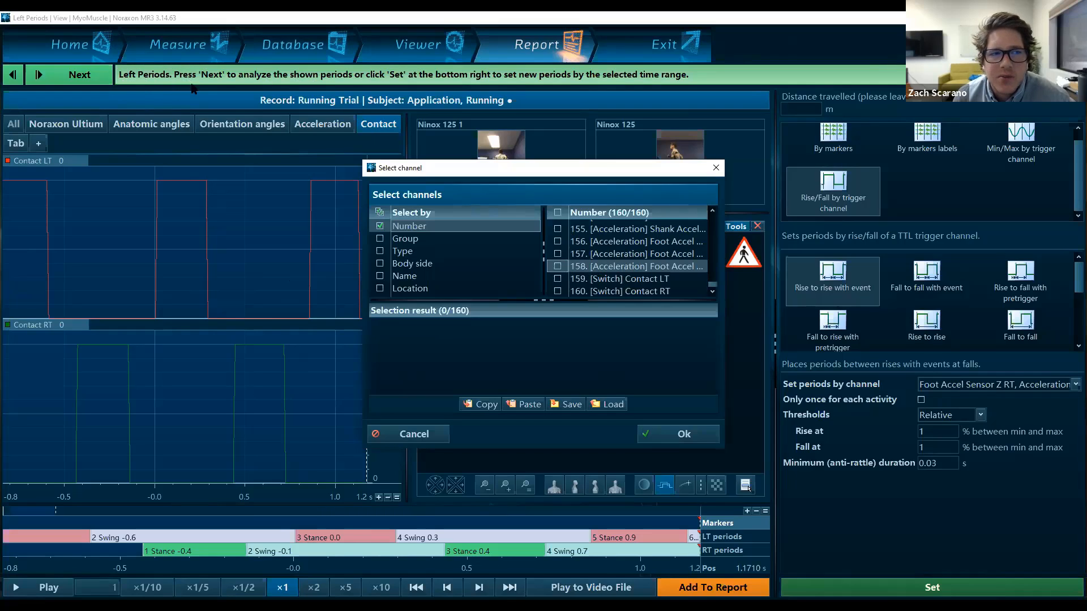
pyautogui.click(558, 280)
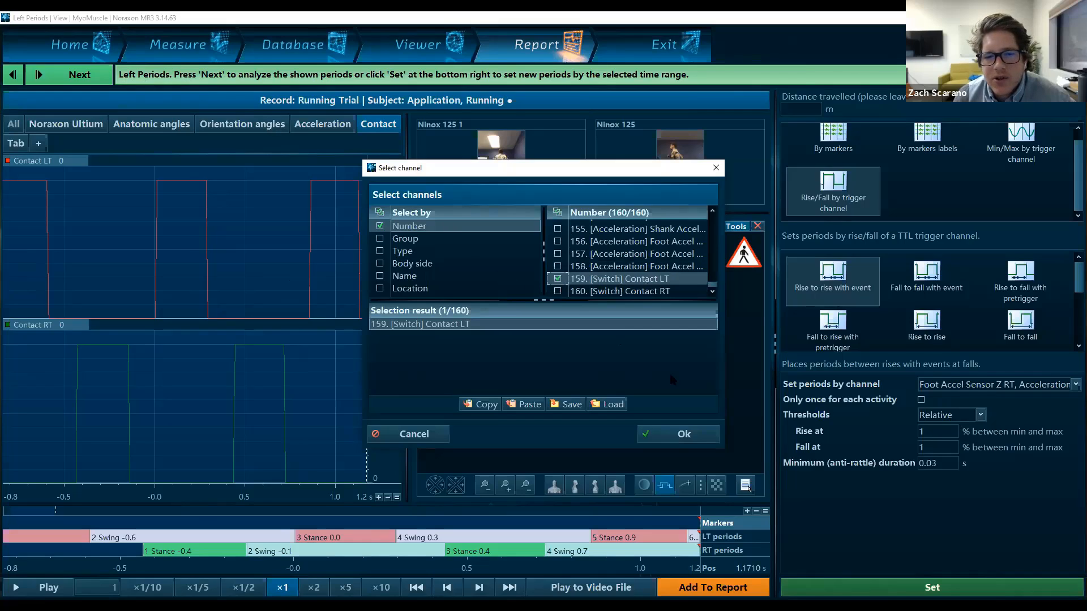
pyautogui.click(683, 435)
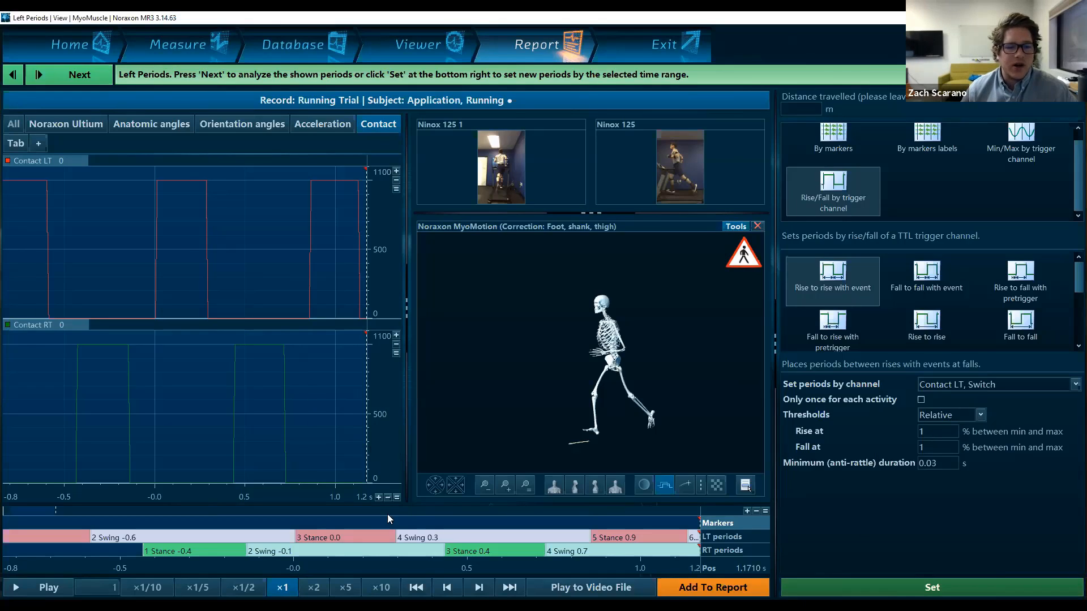
# Step: Set the left periods over the range from about 4.6 s to 17.5 s and check their boundaries against the Contact LT signal near 10.0 s
pyautogui.click(395, 497)
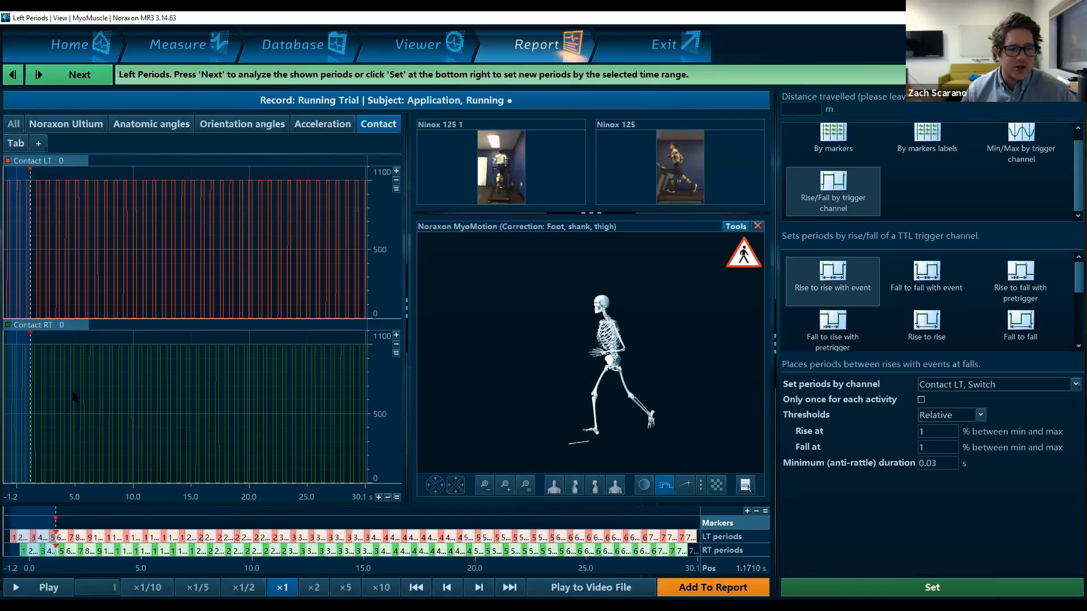
pyautogui.click(72, 395)
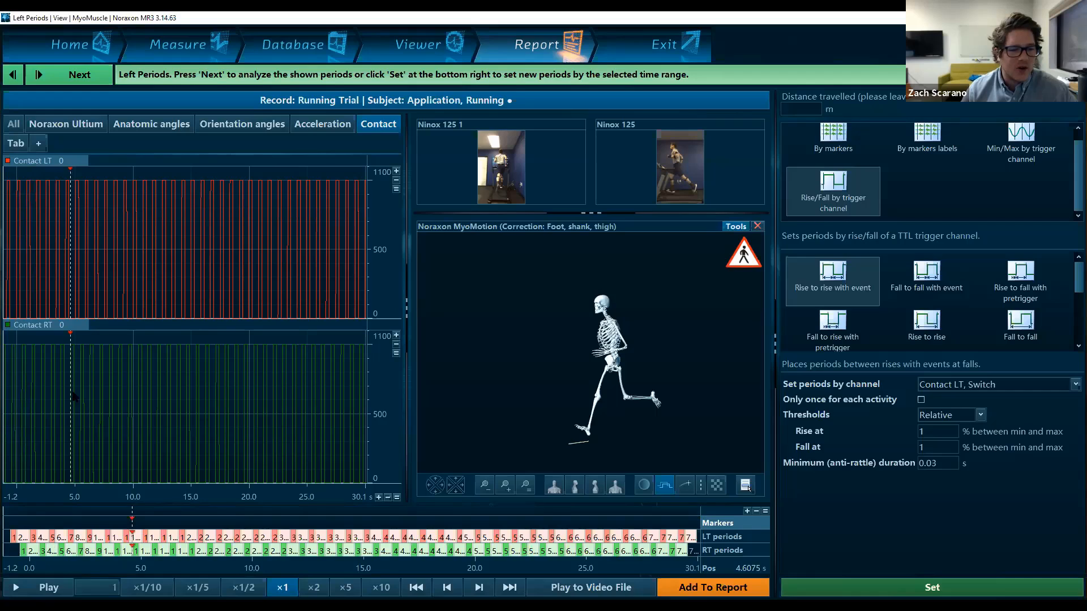
pyautogui.moveTo(71, 395); pyautogui.dragTo(221, 396)
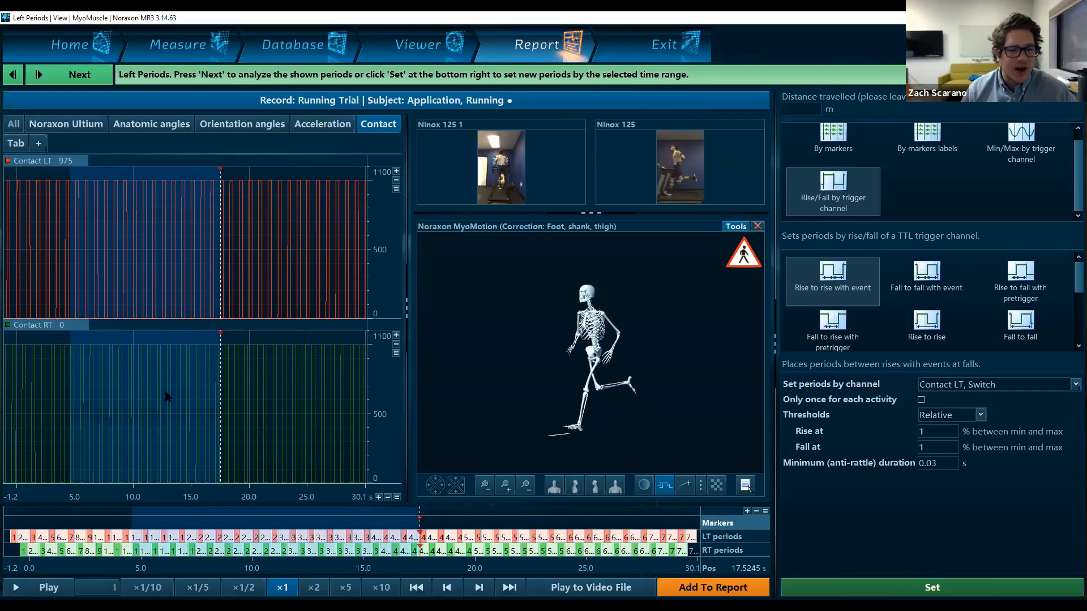
pyautogui.click(957, 584)
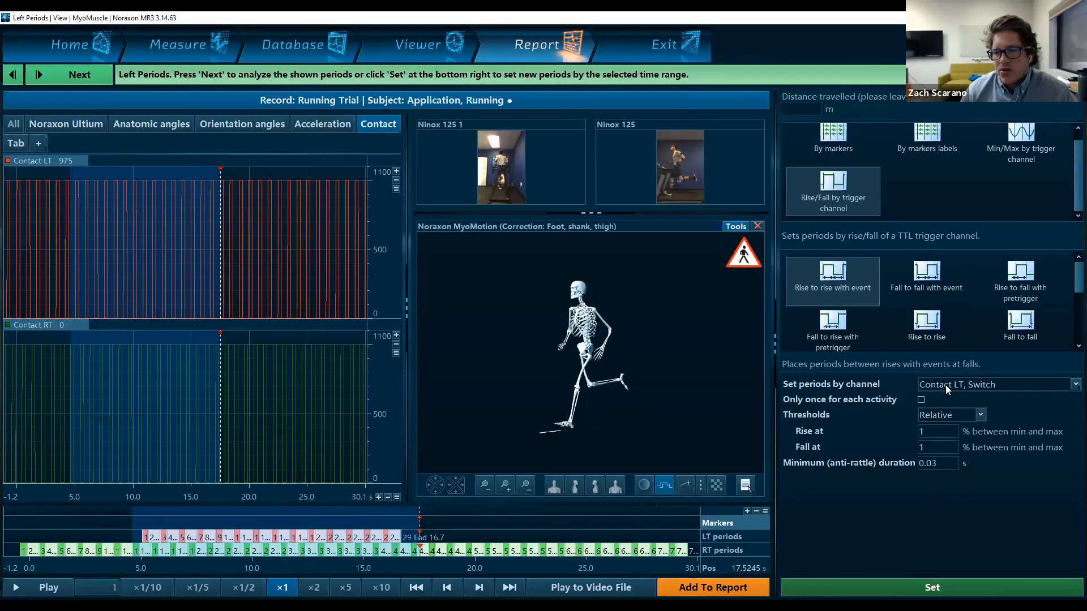
pyautogui.click(745, 513)
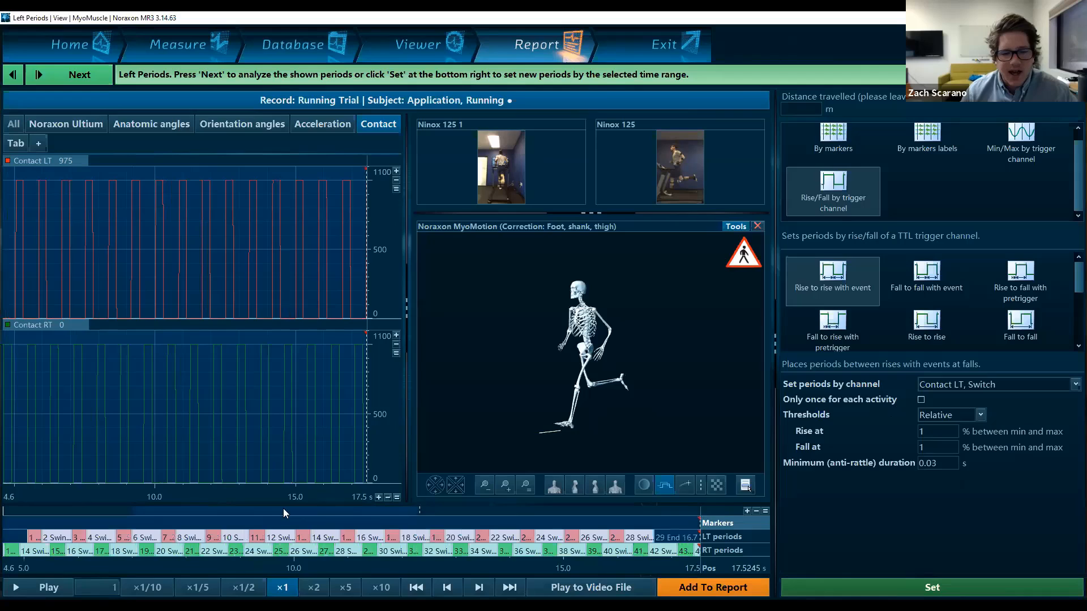
pyautogui.click(295, 538)
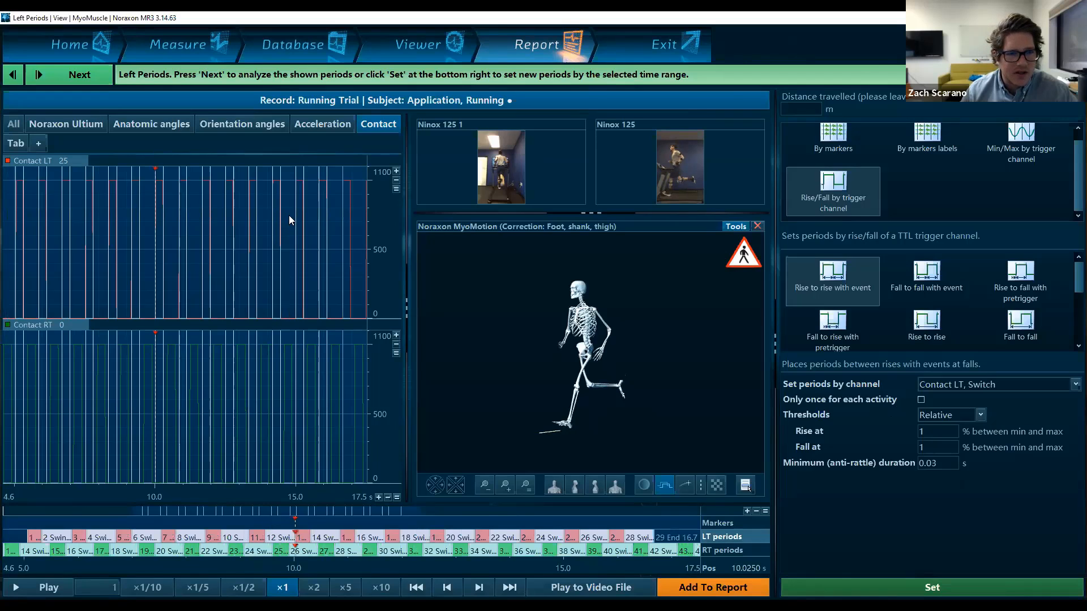
pyautogui.scroll(5, 148, 237)
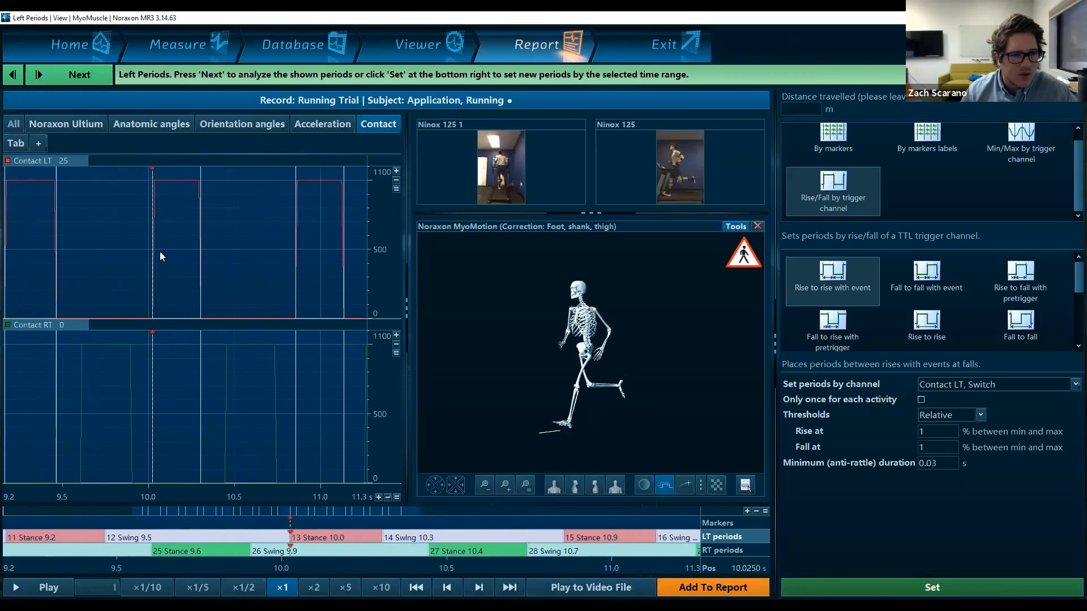
pyautogui.moveTo(159, 244)
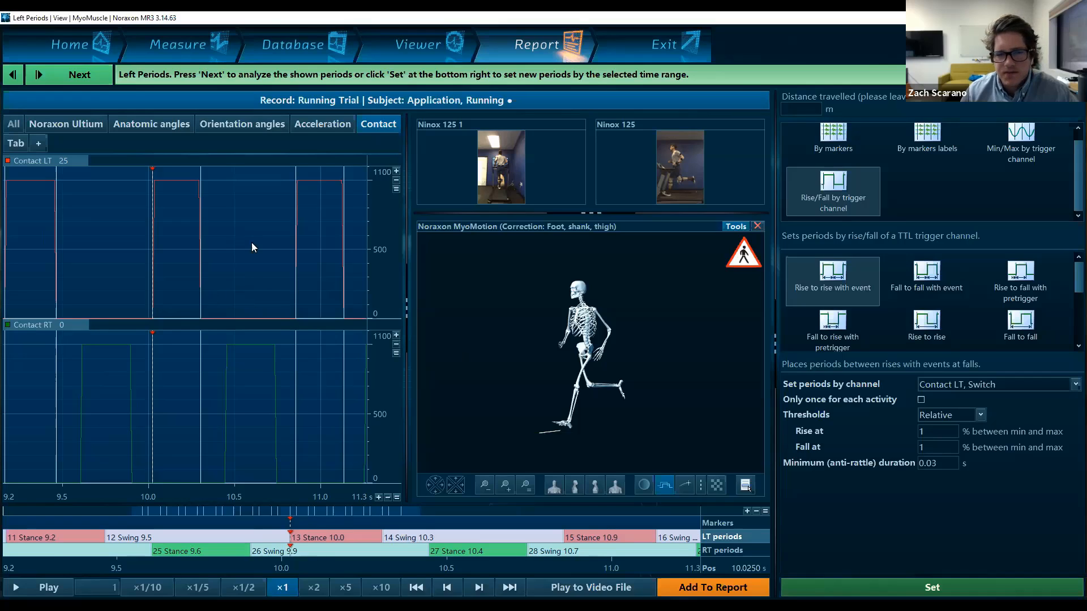
# Step: Continue to the right period definition and set the right periods by the Contact RT switch channel over the same time range
pyautogui.click(80, 74)
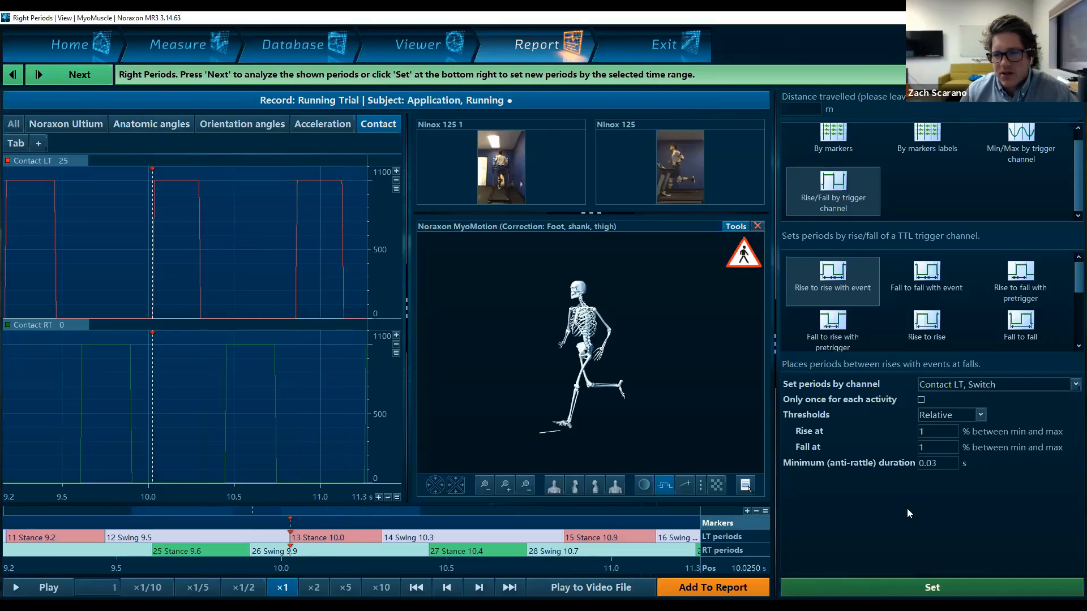
pyautogui.click(963, 388)
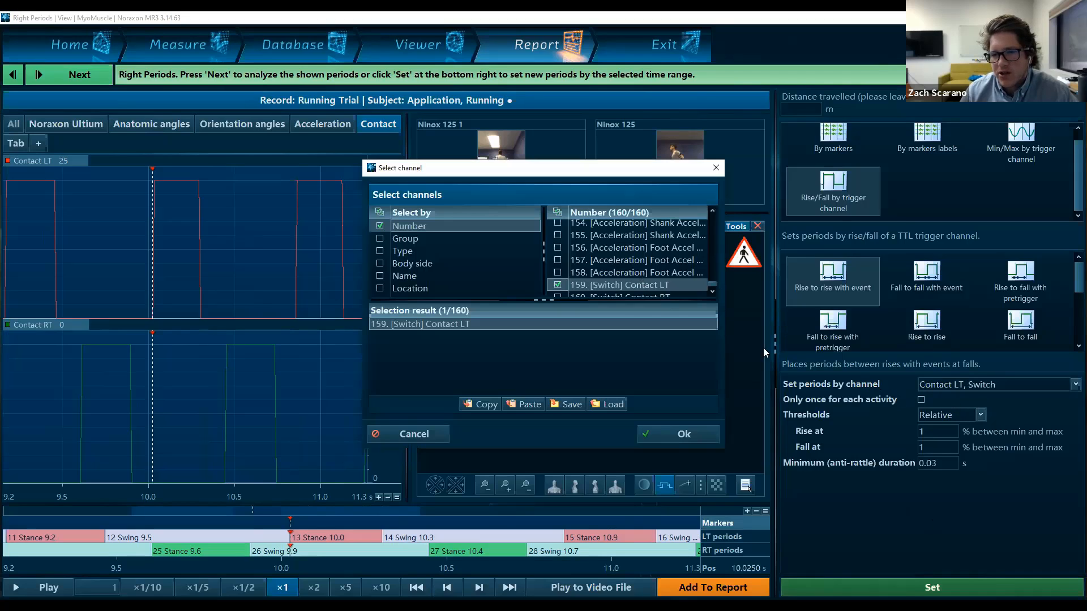
pyautogui.click(557, 285)
pyautogui.scroll(-1, 571, 280)
pyautogui.click(565, 292)
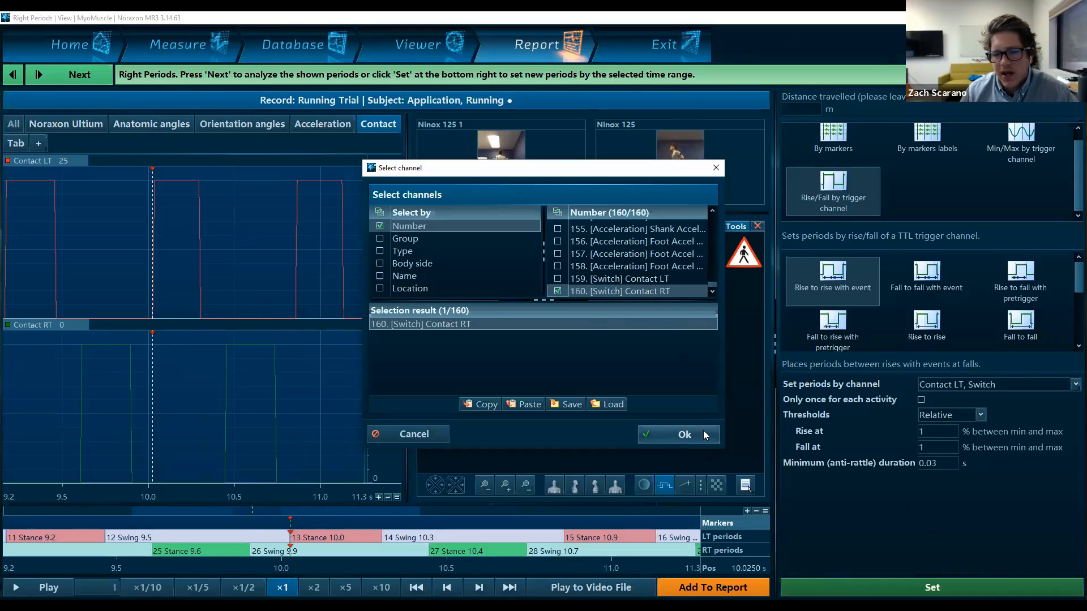
pyautogui.click(685, 434)
pyautogui.click(889, 580)
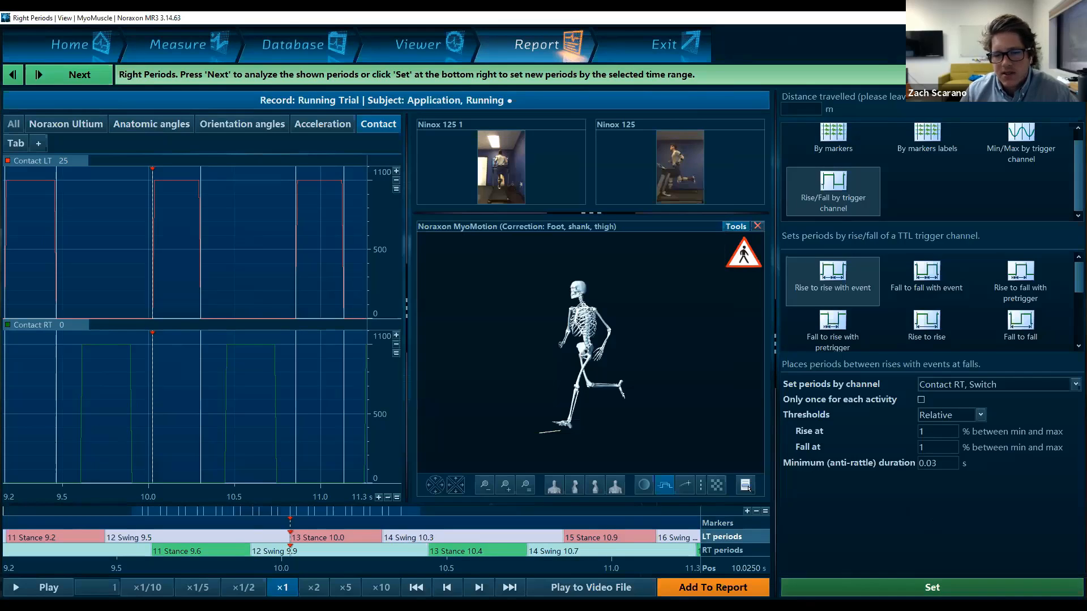
pyautogui.click(766, 511)
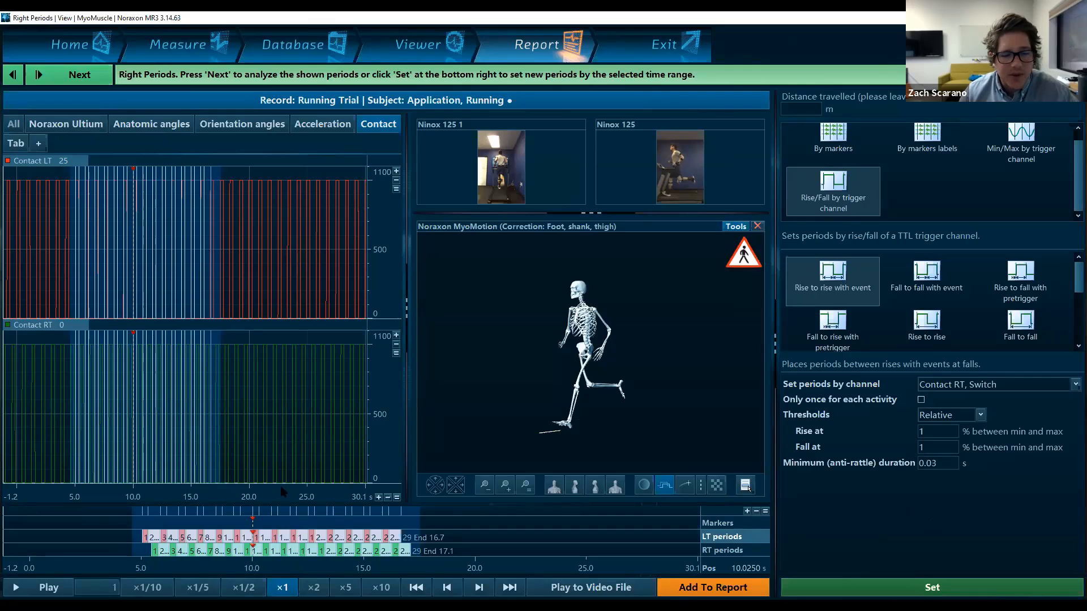
# Step: Generate the MyoMotion Running Report and examine its running phase and time parameters and the left and right average EMG curves
pyautogui.click(99, 78)
pyautogui.scroll(-6, 463, 325)
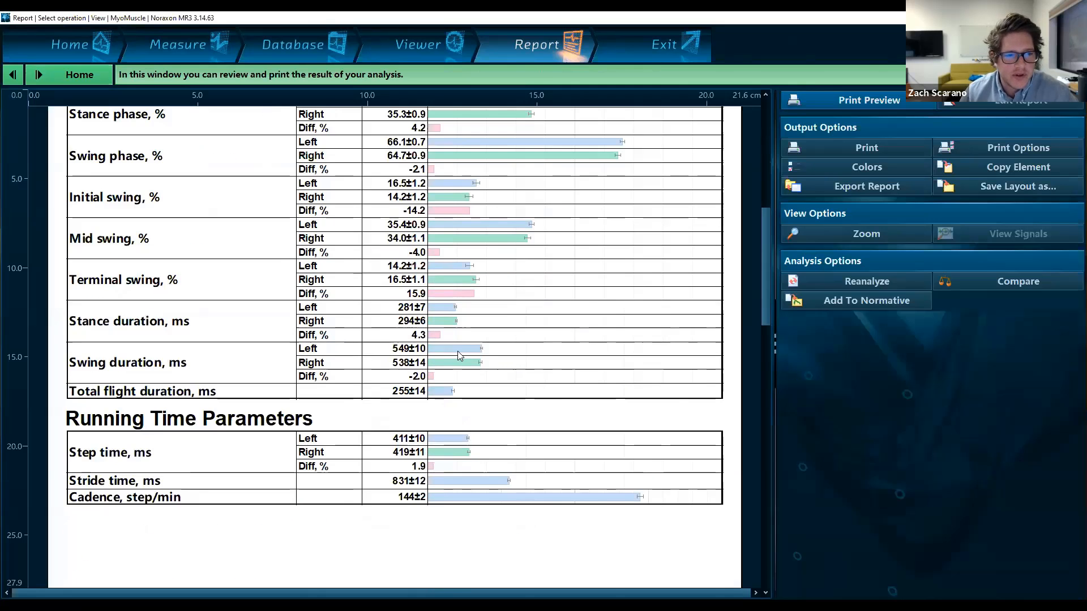
pyautogui.scroll(-1, 455, 285)
pyautogui.scroll(-6, 456, 288)
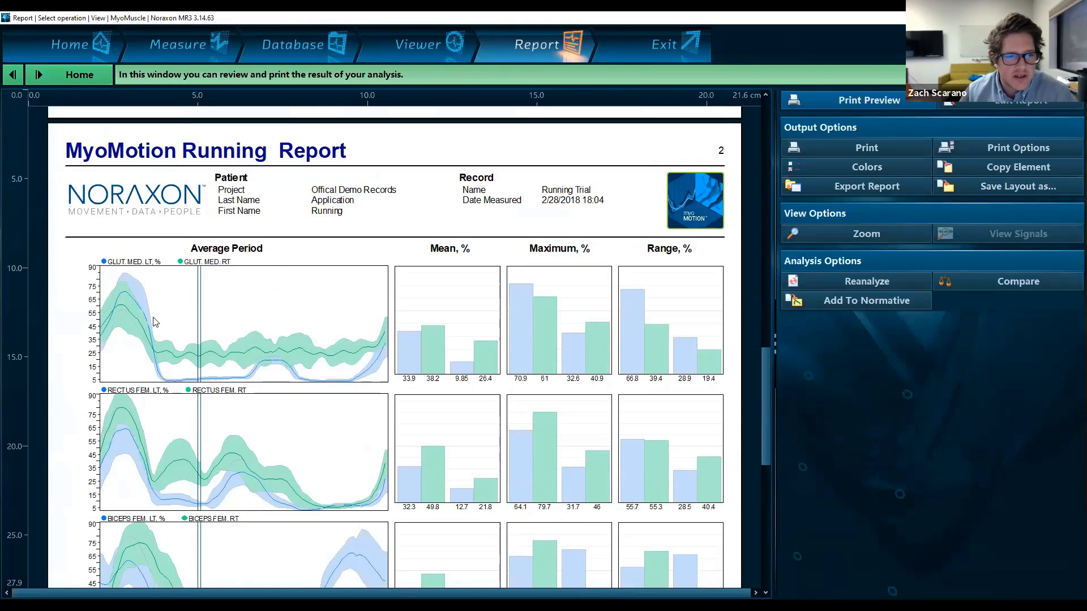
pyautogui.scroll(-2, 168, 437)
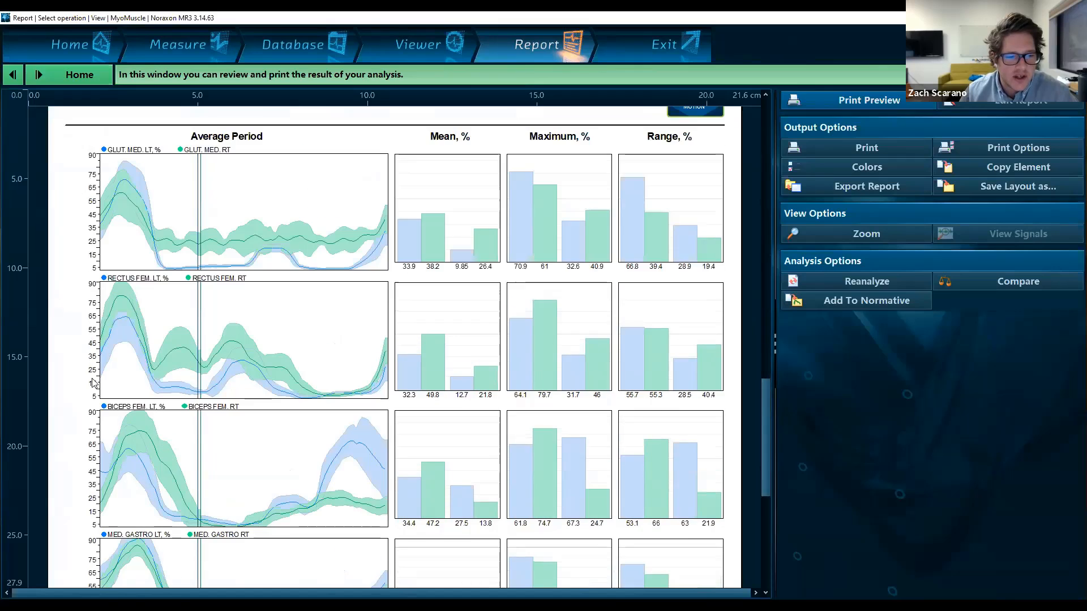
pyautogui.scroll(-2, 154, 468)
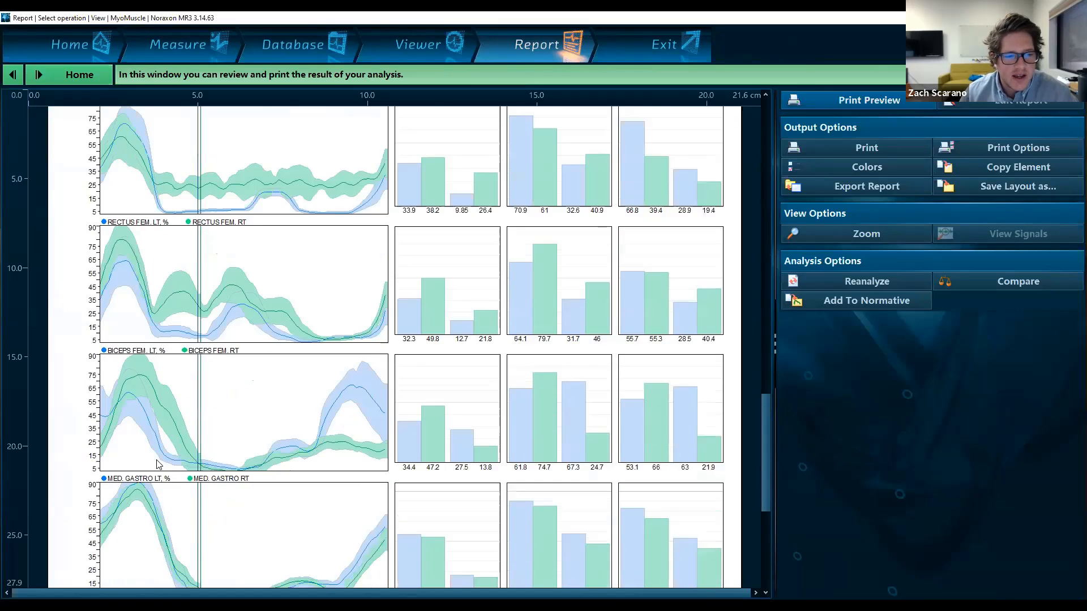